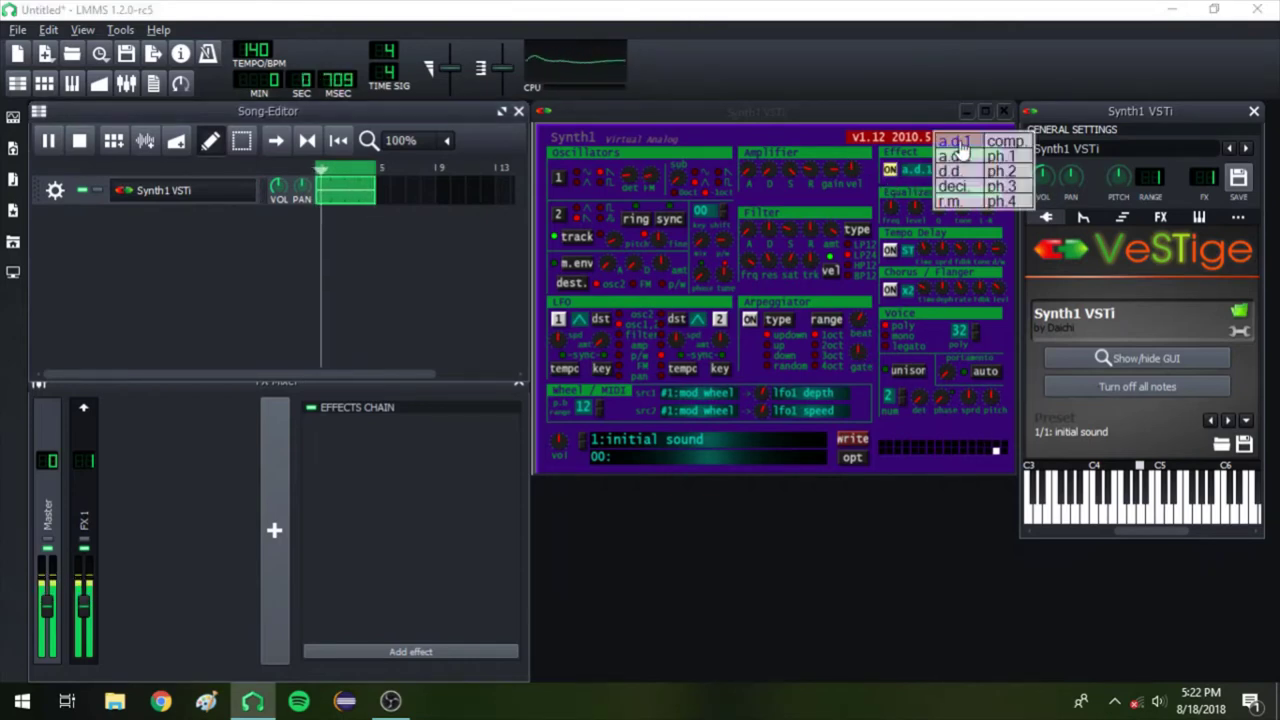
Try the deci. type in the Effect section of Synth1
{"action": "left_click", "coordinate": [915, 171]}
{"action": "left_click", "coordinate": [952, 190]}
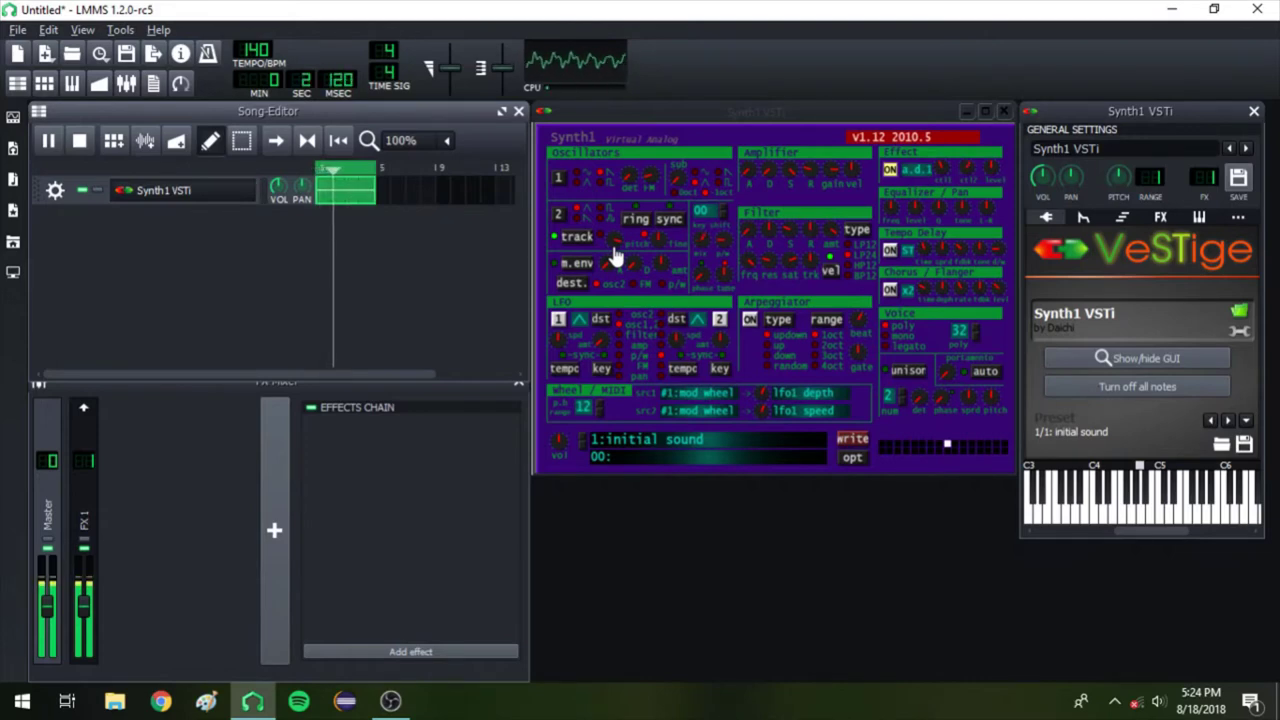
Remove the MIDI controller connection from Synth1's osc mix parameter and raise the oscillator mix on the synth
{"action": "left_click", "coordinate": [1239, 331]}
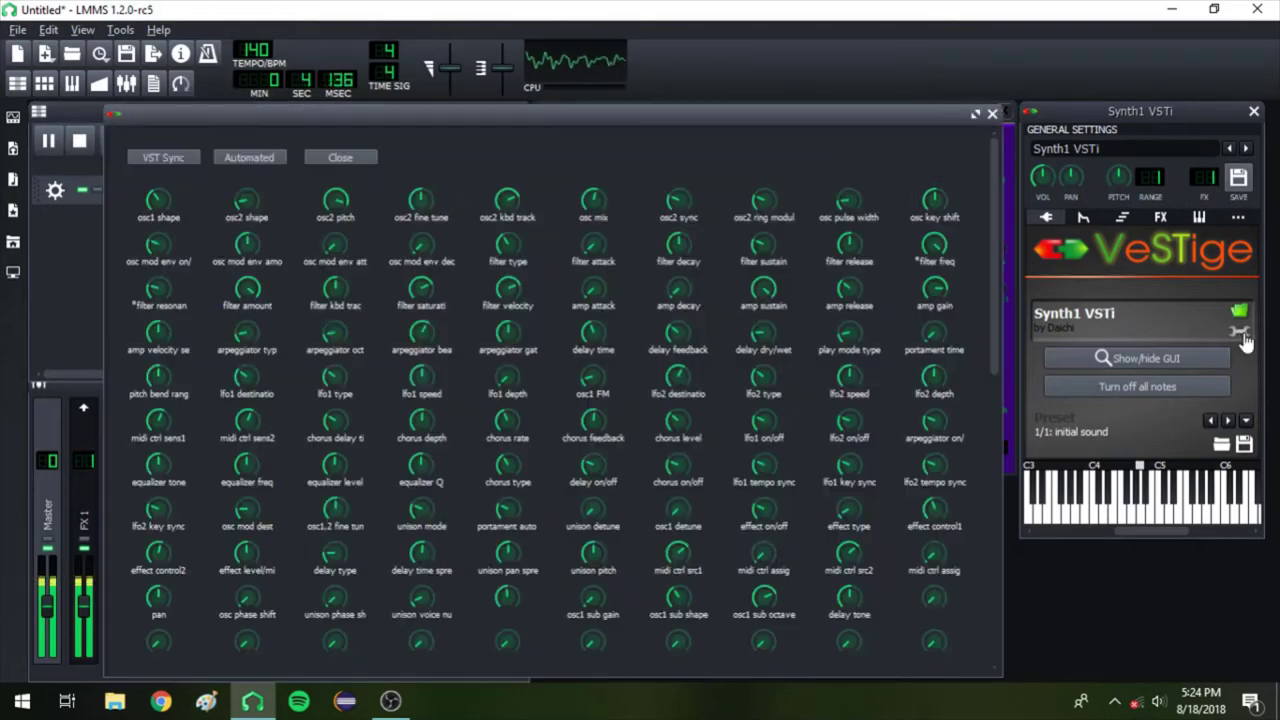
{"action": "right_click", "coordinate": [586, 196]}
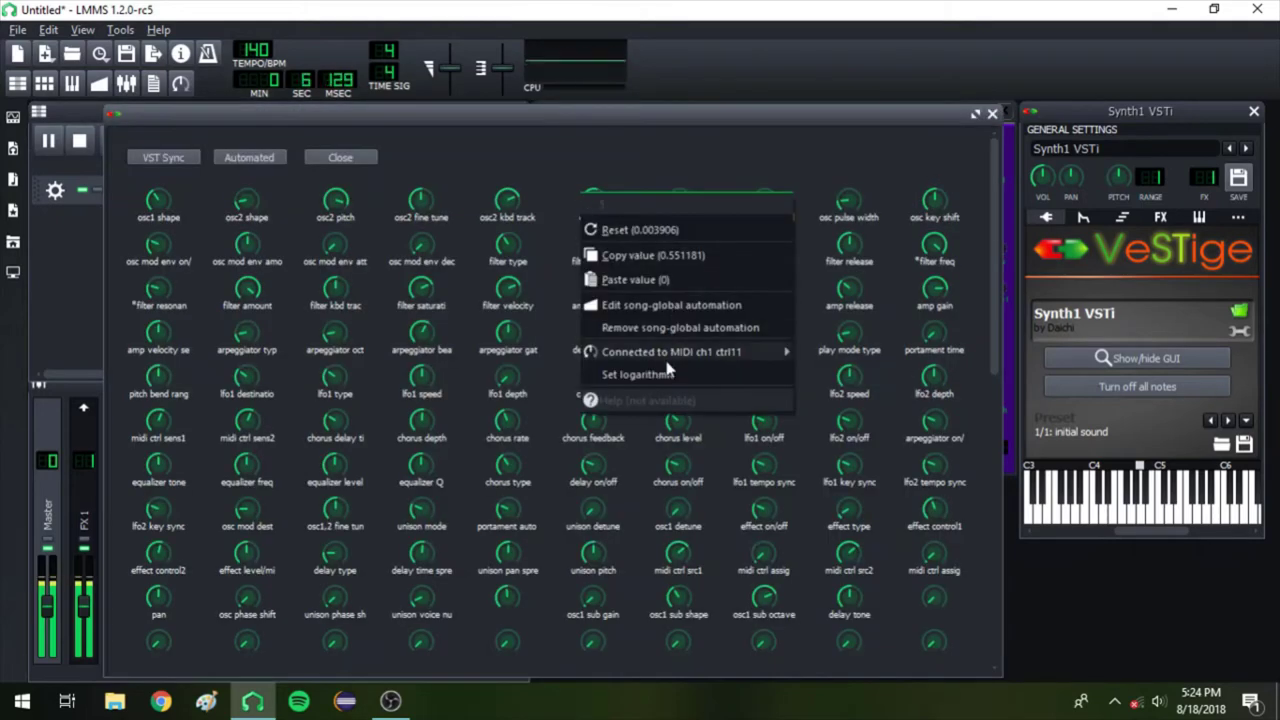
{"action": "mouse_move", "coordinate": [792, 356]}
{"action": "left_click", "coordinate": [858, 376]}
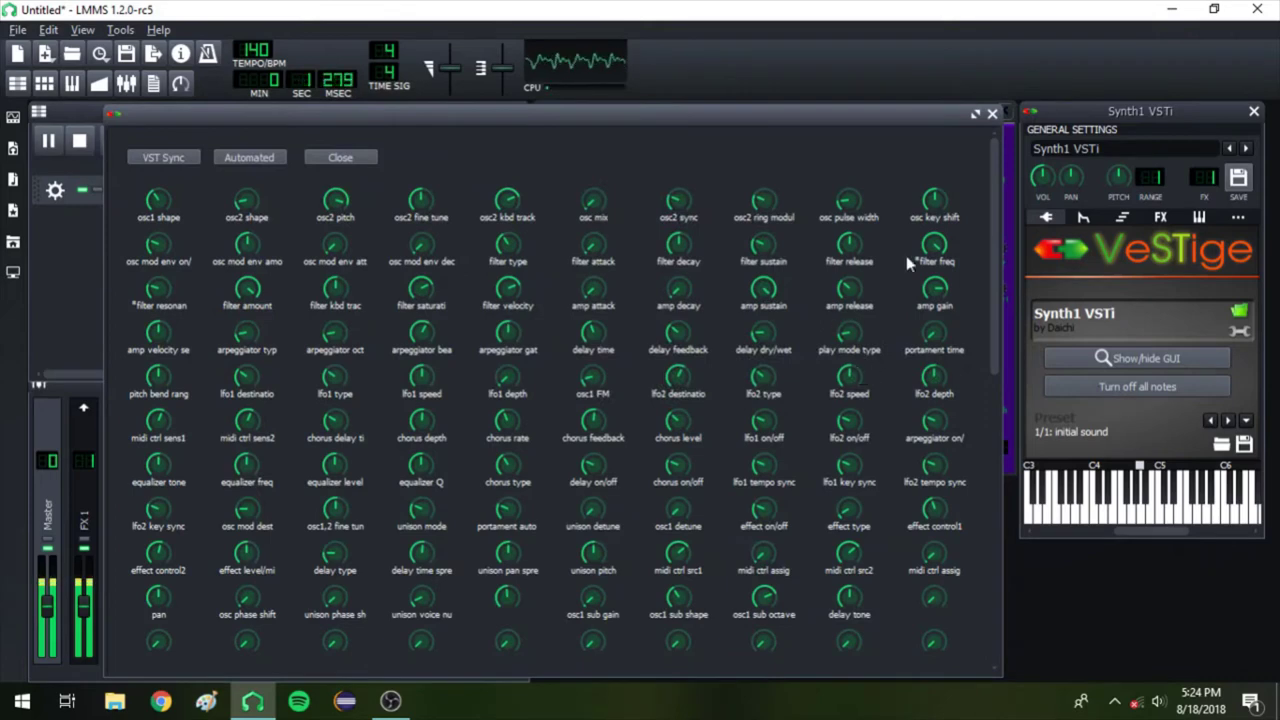
{"action": "left_click", "coordinate": [992, 115]}
{"action": "left_click_drag", "start_coordinate": [700, 250], "coordinate": [765, 209]}
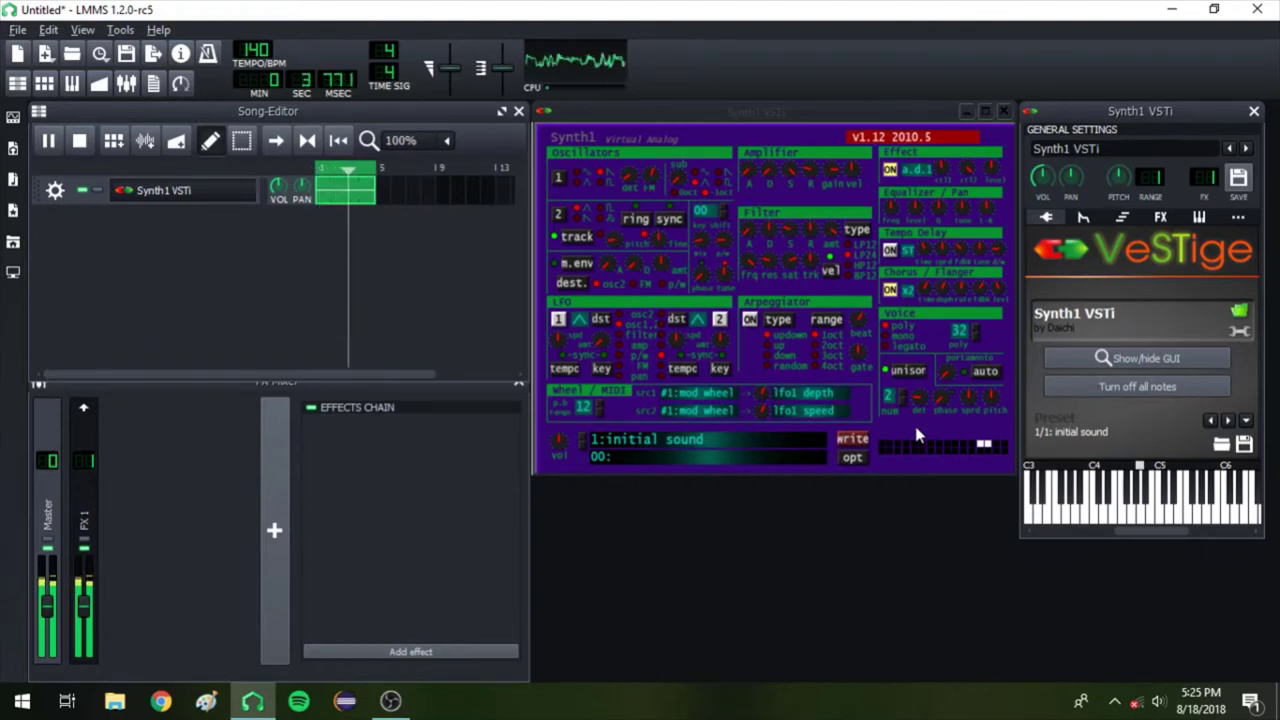
Set the effect type to ph.1 and check the chorus/flanger type options, keeping x2
{"action": "left_click", "coordinate": [916, 170]}
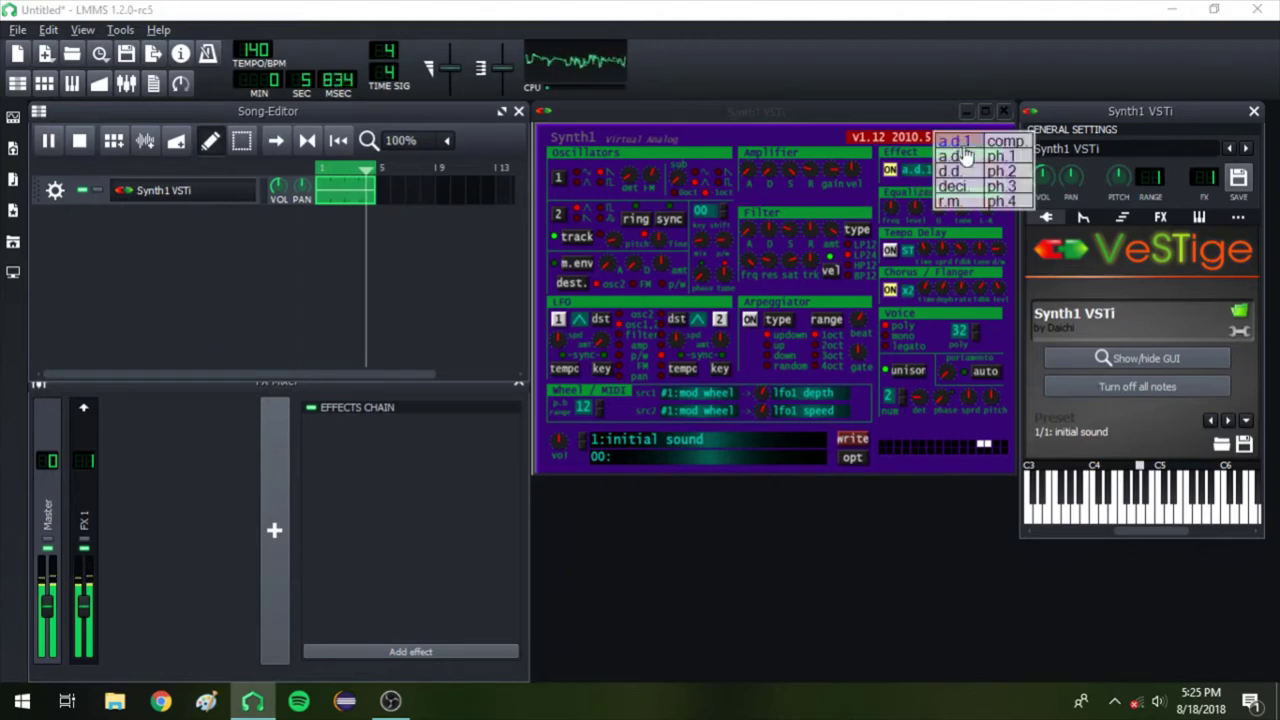
{"action": "left_click", "coordinate": [998, 157]}
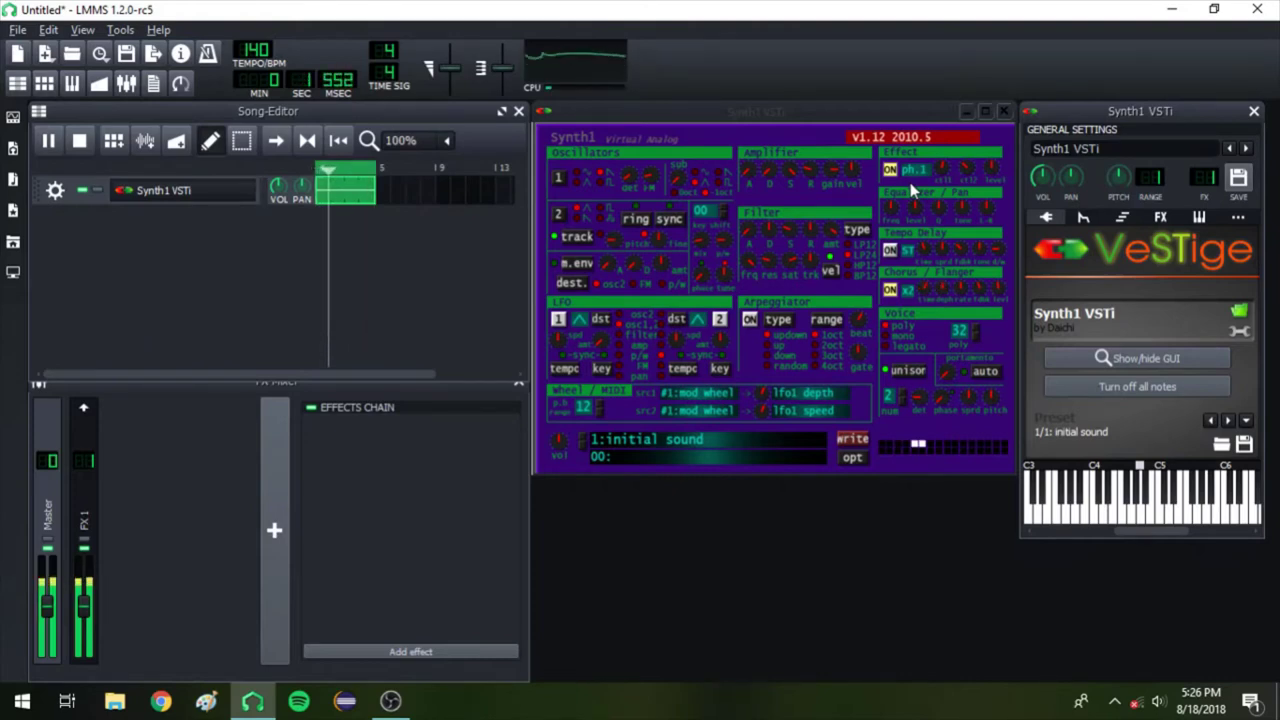
{"action": "left_click", "coordinate": [908, 289]}
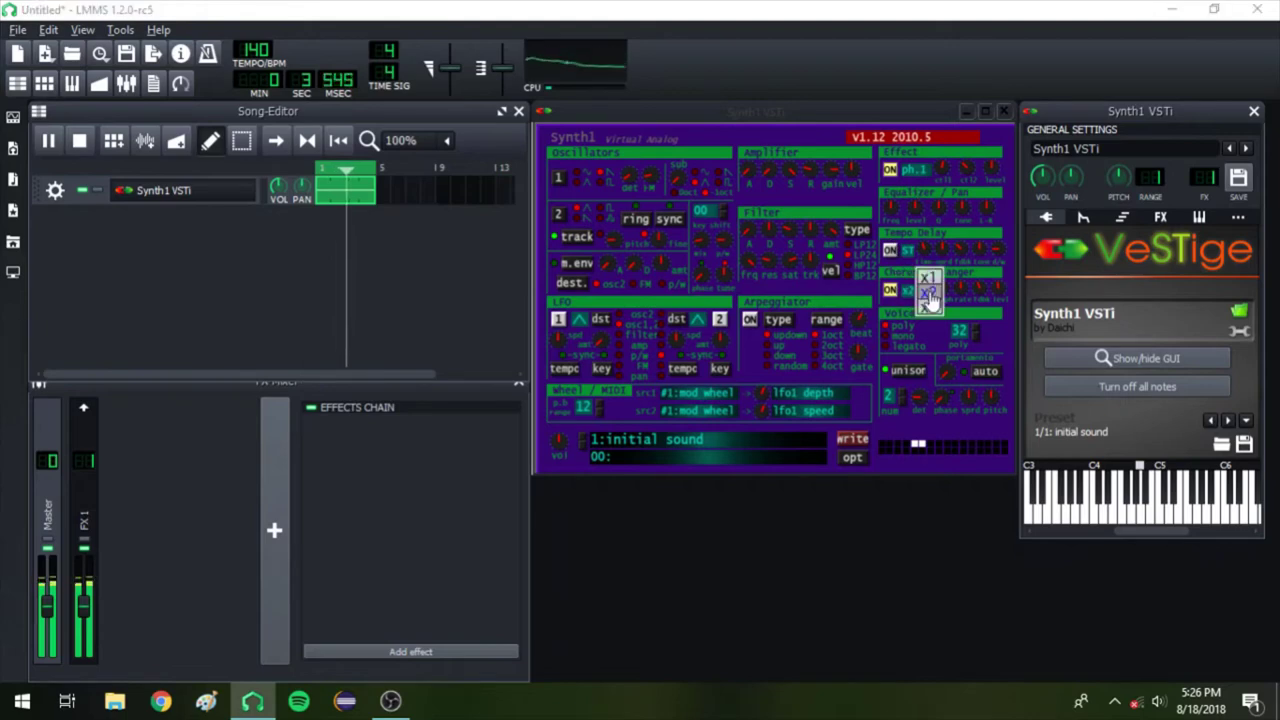
{"action": "left_click", "coordinate": [903, 304]}
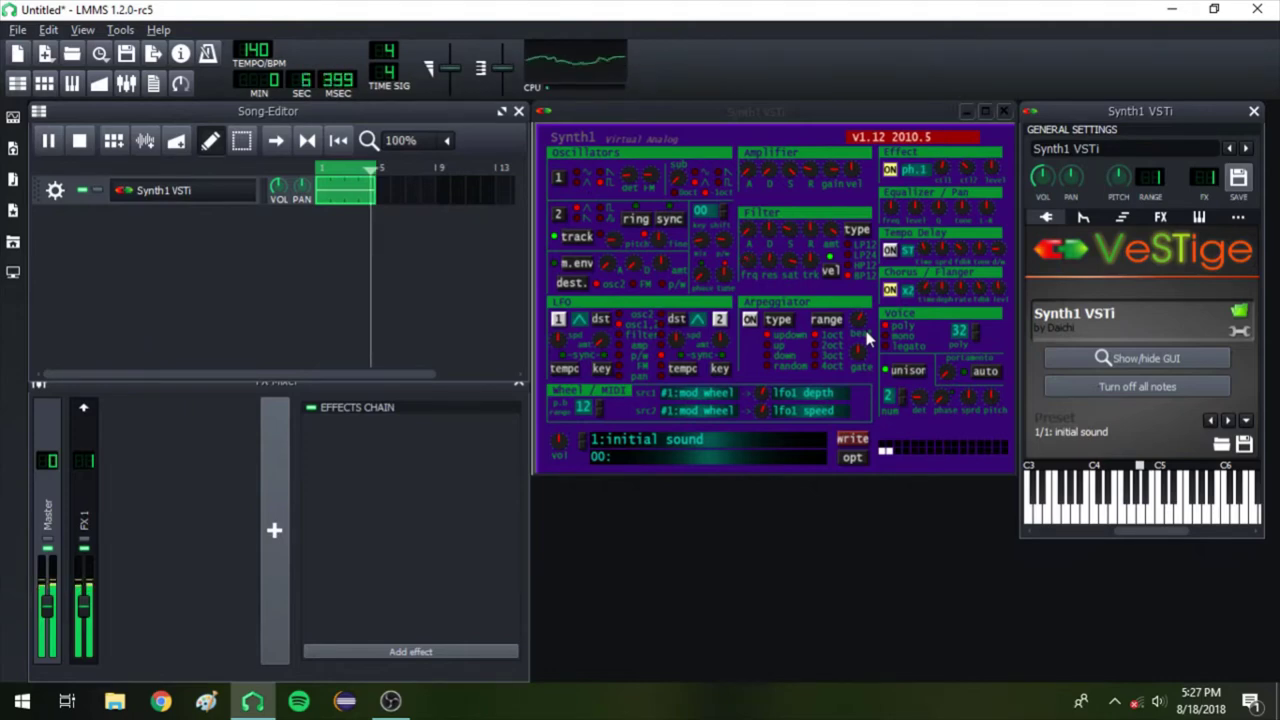
Adjust the saturation and the envelope sustain in the Filter section
{"action": "left_click", "coordinate": [792, 263]}
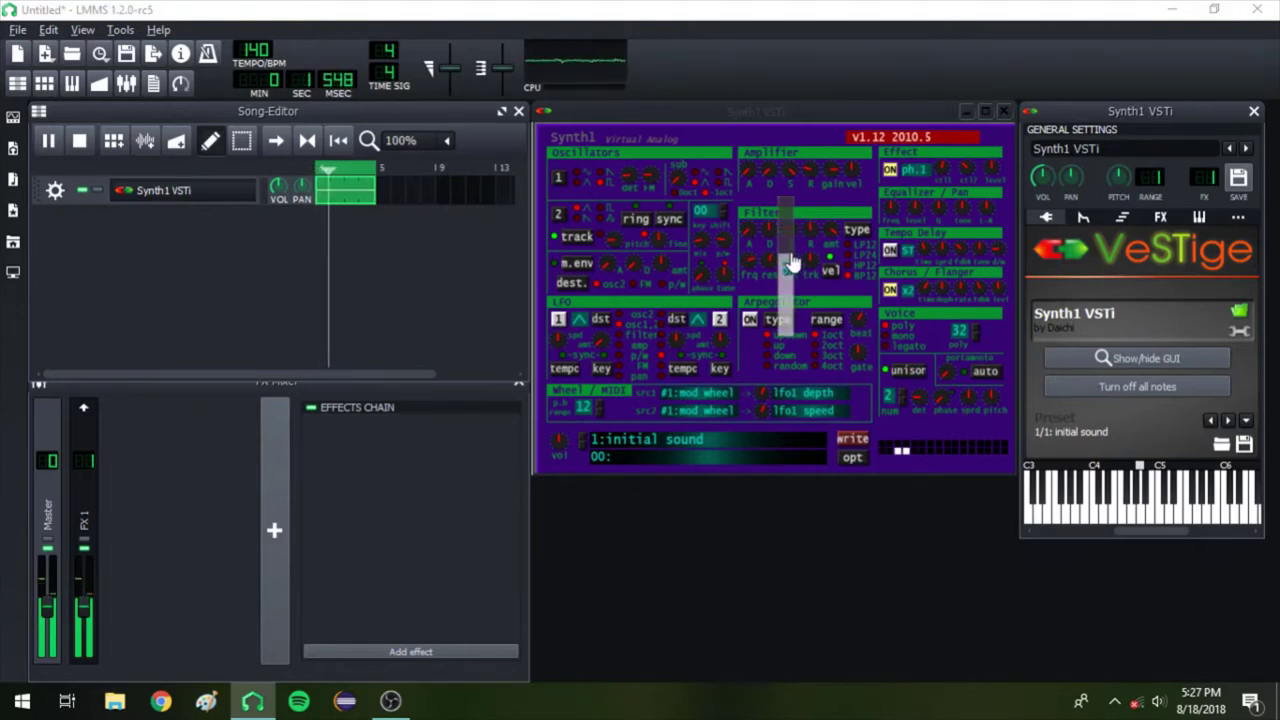
{"action": "left_click_drag", "start_coordinate": [792, 263], "coordinate": [784, 297]}
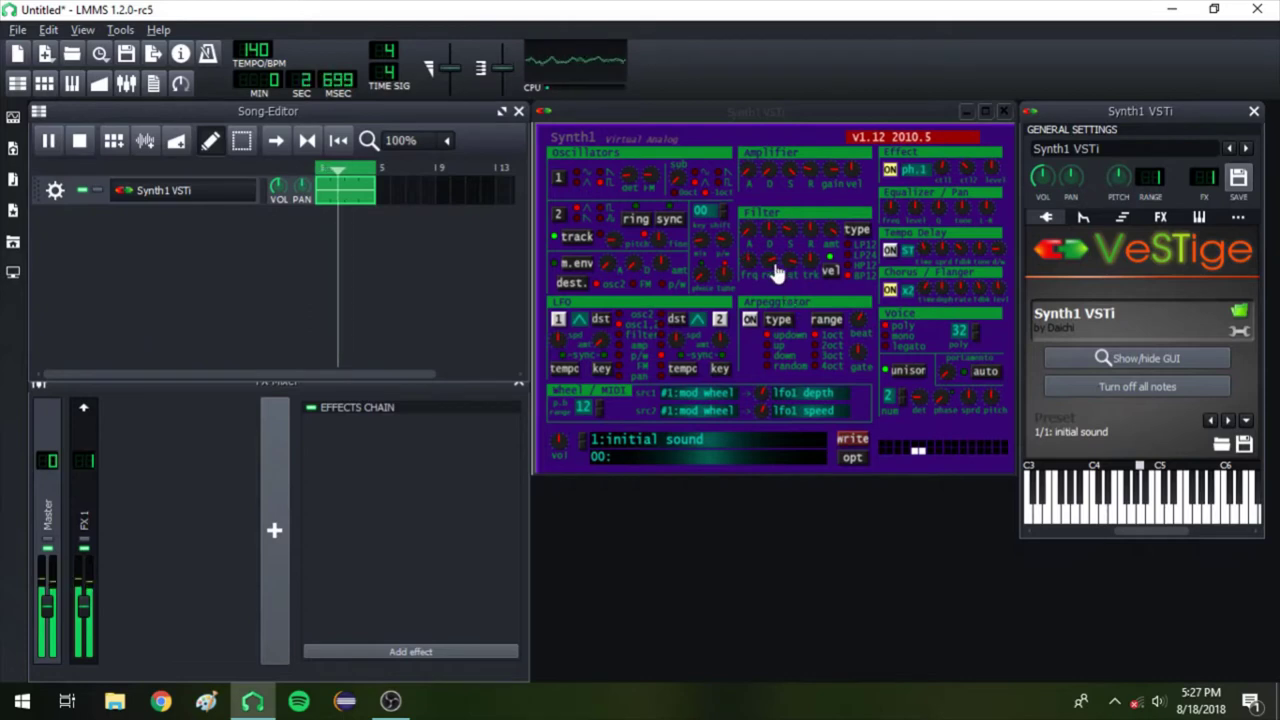
{"action": "left_click_drag", "start_coordinate": [792, 247], "coordinate": [818, 230]}
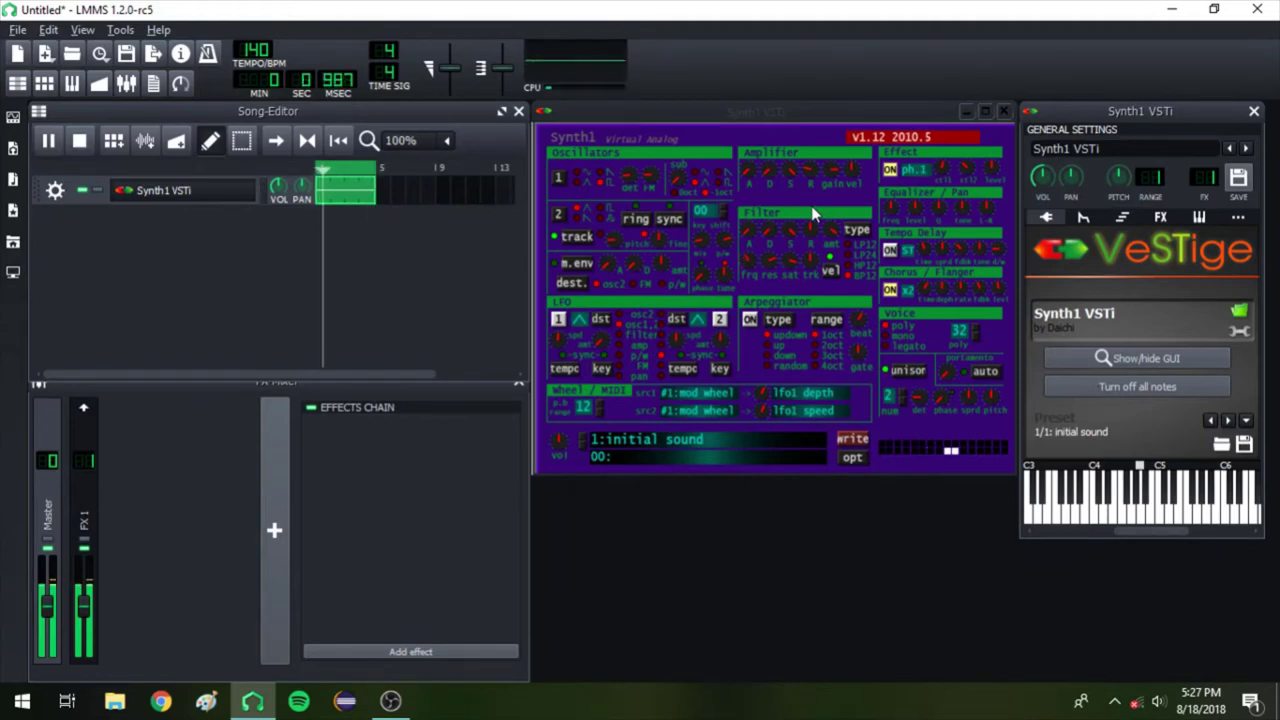
{"action": "left_click_drag", "start_coordinate": [788, 232], "coordinate": [800, 208]}
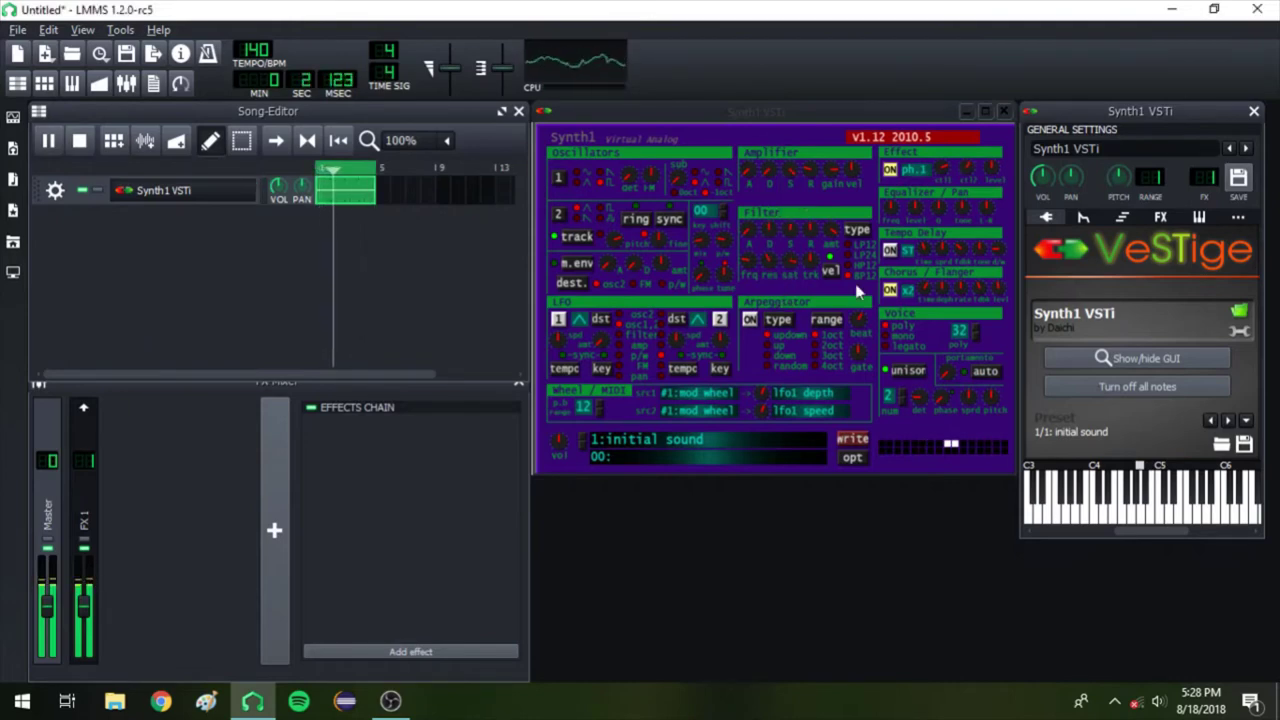
Audition the ph.4 effect type and return the effect to ph.1
{"action": "left_click", "coordinate": [913, 170]}
{"action": "left_click", "coordinate": [1010, 178]}
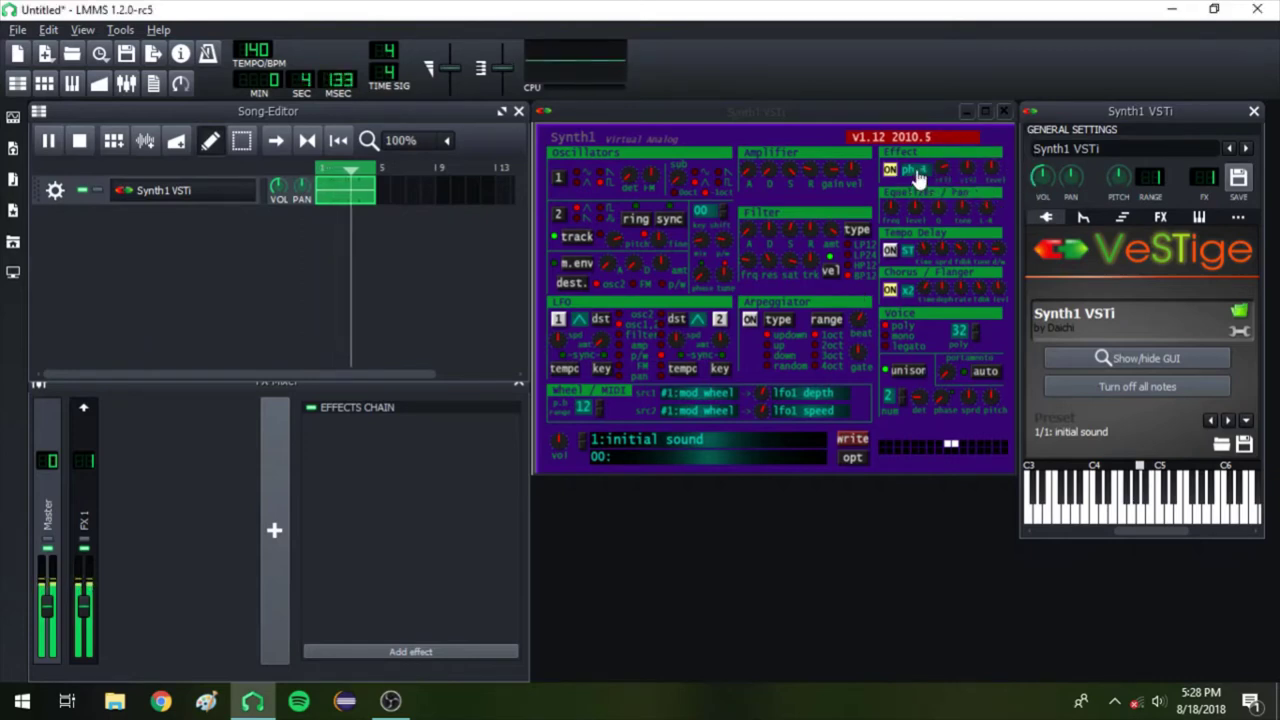
{"action": "left_click", "coordinate": [918, 178]}
{"action": "left_click", "coordinate": [1008, 172]}
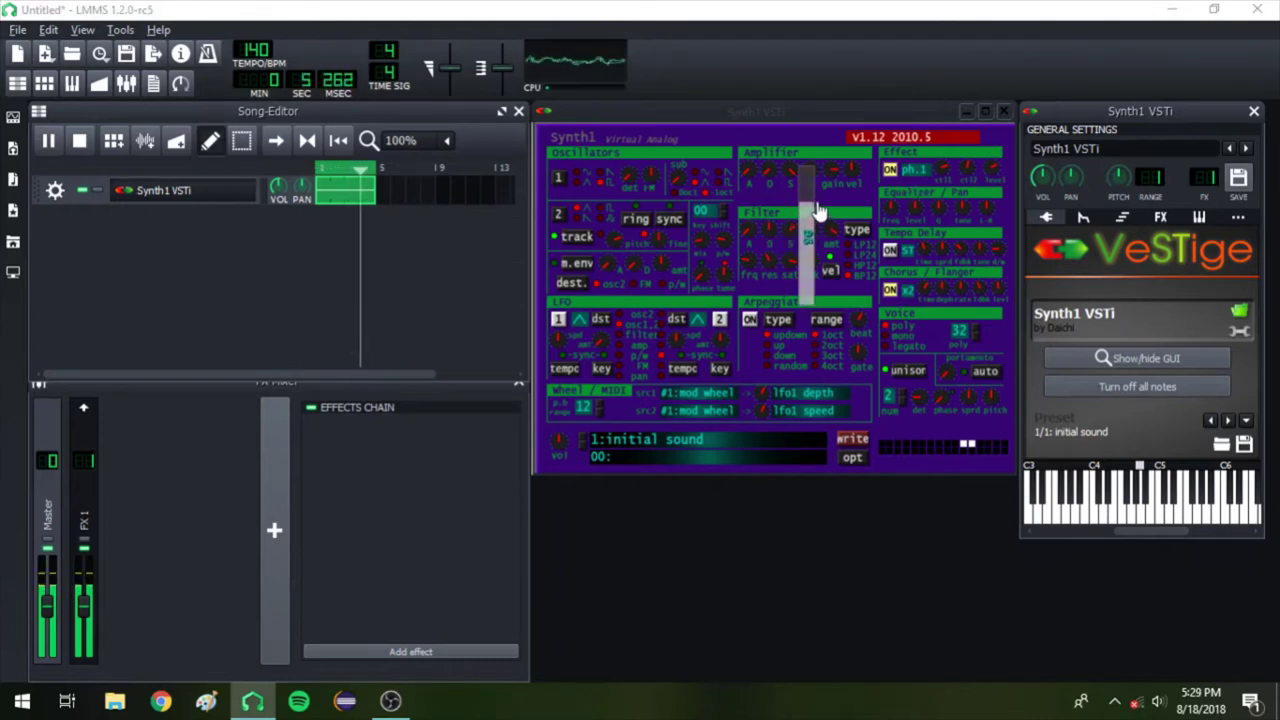
Adjust the filter envelope's decay and the oscillators' pulse width
{"action": "left_click_drag", "start_coordinate": [766, 240], "coordinate": [806, 208]}
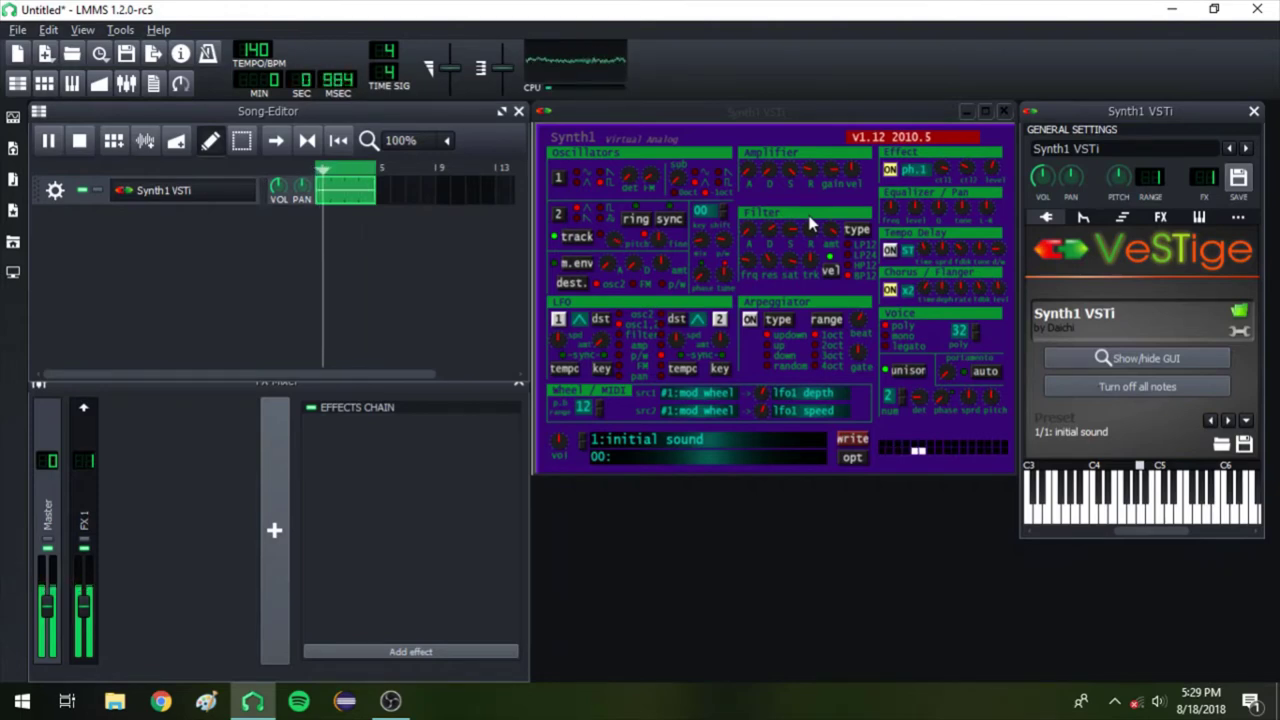
{"action": "mouse_move", "coordinate": [723, 251]}
{"action": "left_mouse_down"}
{"action": "mouse_move", "coordinate": [720, 309]}
{"action": "mouse_move", "coordinate": [714, 160]}
{"action": "mouse_move", "coordinate": [729, 323]}
{"action": "mouse_move", "coordinate": [740, 253]}
{"action": "left_mouse_up"}
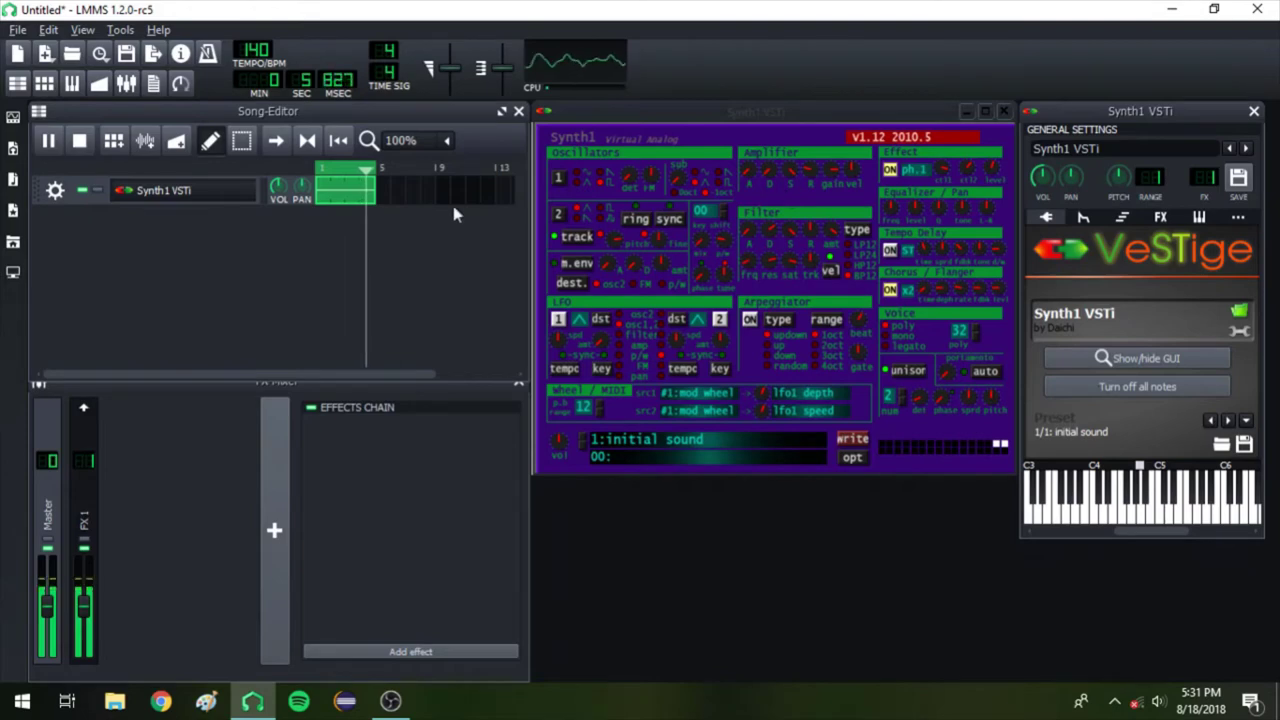
Stop the song, audition the patch with single notes between C2 and C4 on the instrument keyboard, and resume playback
{"action": "key", "text": "space"}
{"action": "left_click", "coordinate": [1143, 514]}
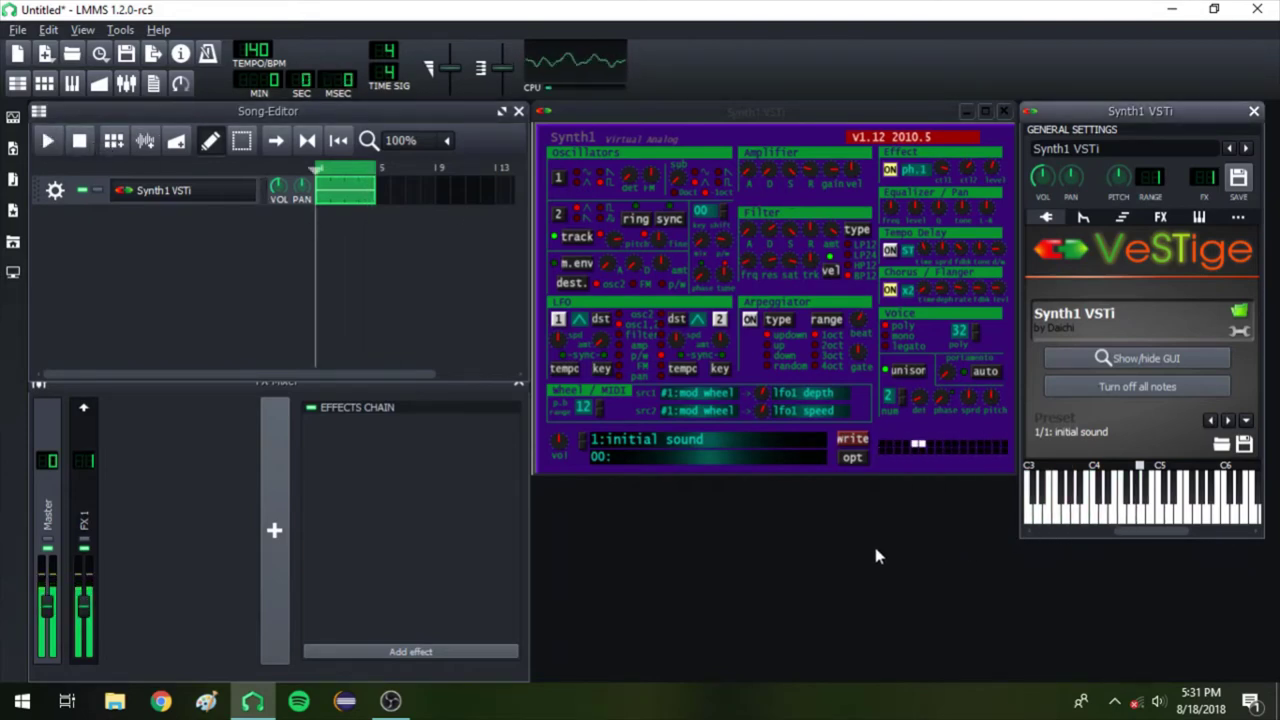
{"action": "left_click_drag", "start_coordinate": [1158, 538], "coordinate": [1128, 537]}
{"action": "left_click", "coordinate": [1126, 520]}
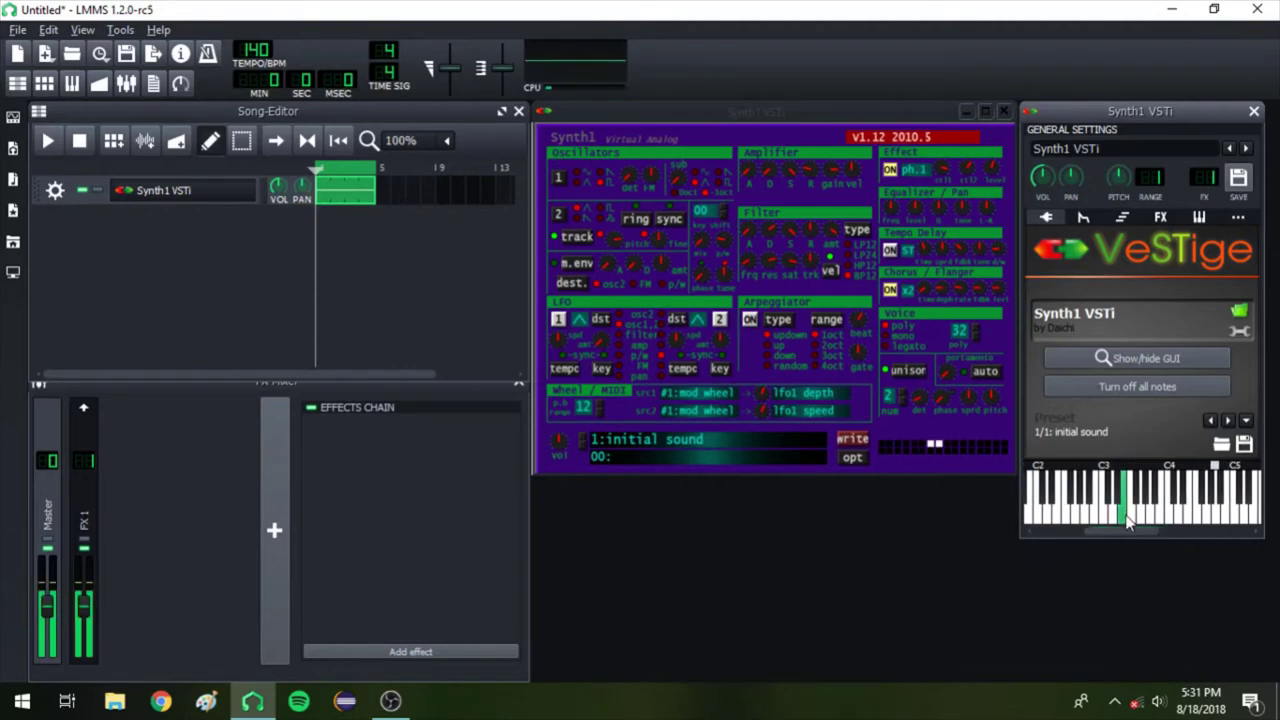
{"action": "left_click", "coordinate": [1066, 512]}
{"action": "left_click", "coordinate": [1104, 515]}
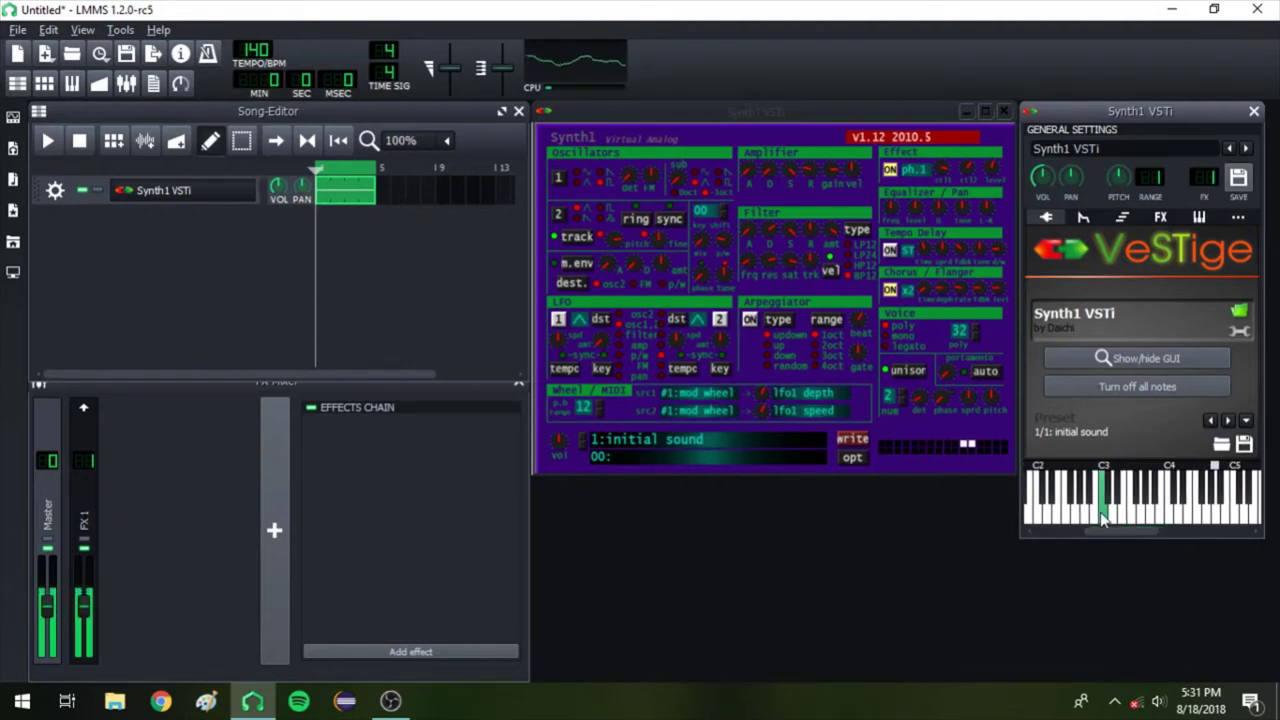
{"action": "left_click", "coordinate": [1084, 515]}
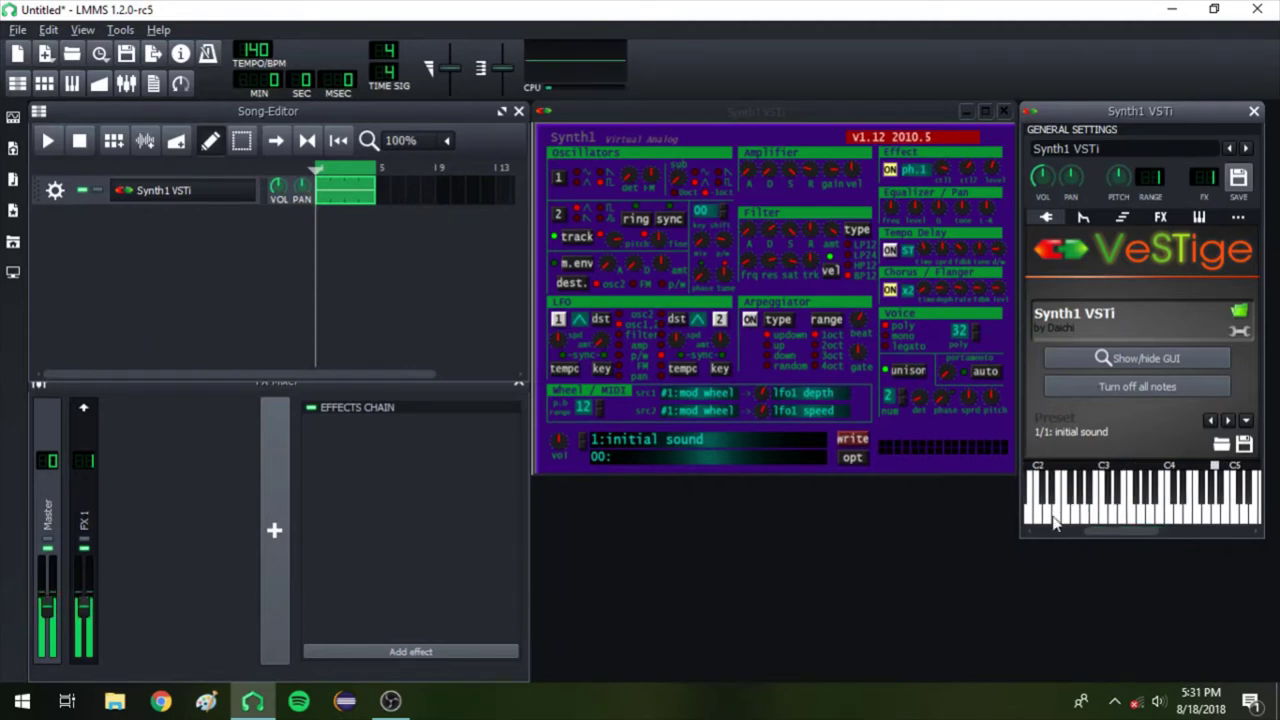
{"action": "left_click", "coordinate": [1055, 515]}
{"action": "left_click", "coordinate": [1046, 518]}
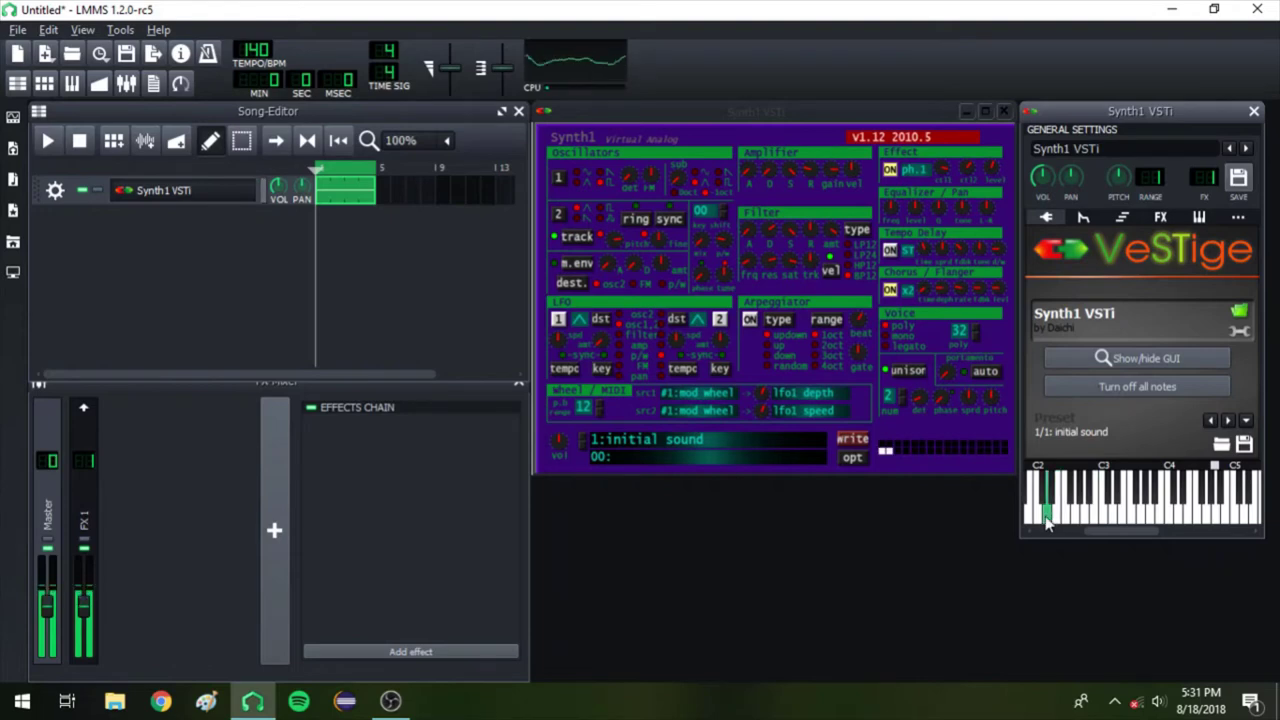
{"action": "left_click", "coordinate": [1100, 520]}
{"action": "left_click", "coordinate": [1131, 520]}
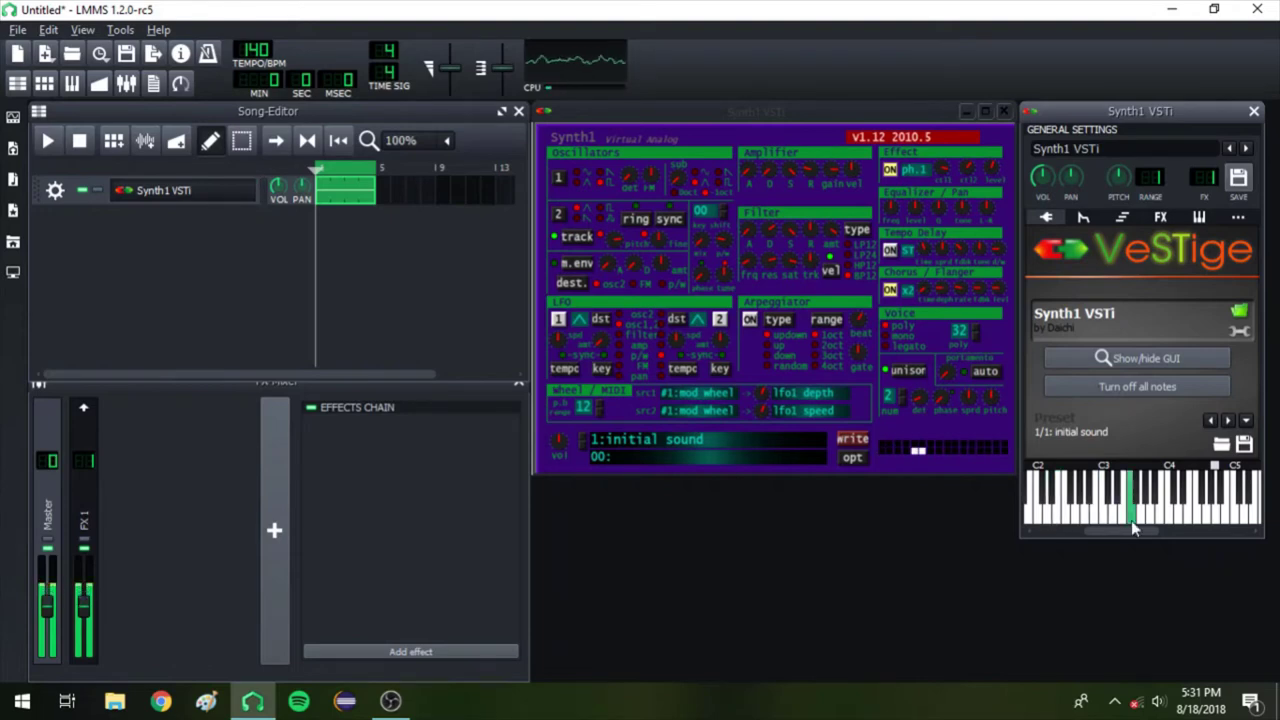
{"action": "left_click", "coordinate": [1170, 515]}
{"action": "left_click", "coordinate": [1065, 500]}
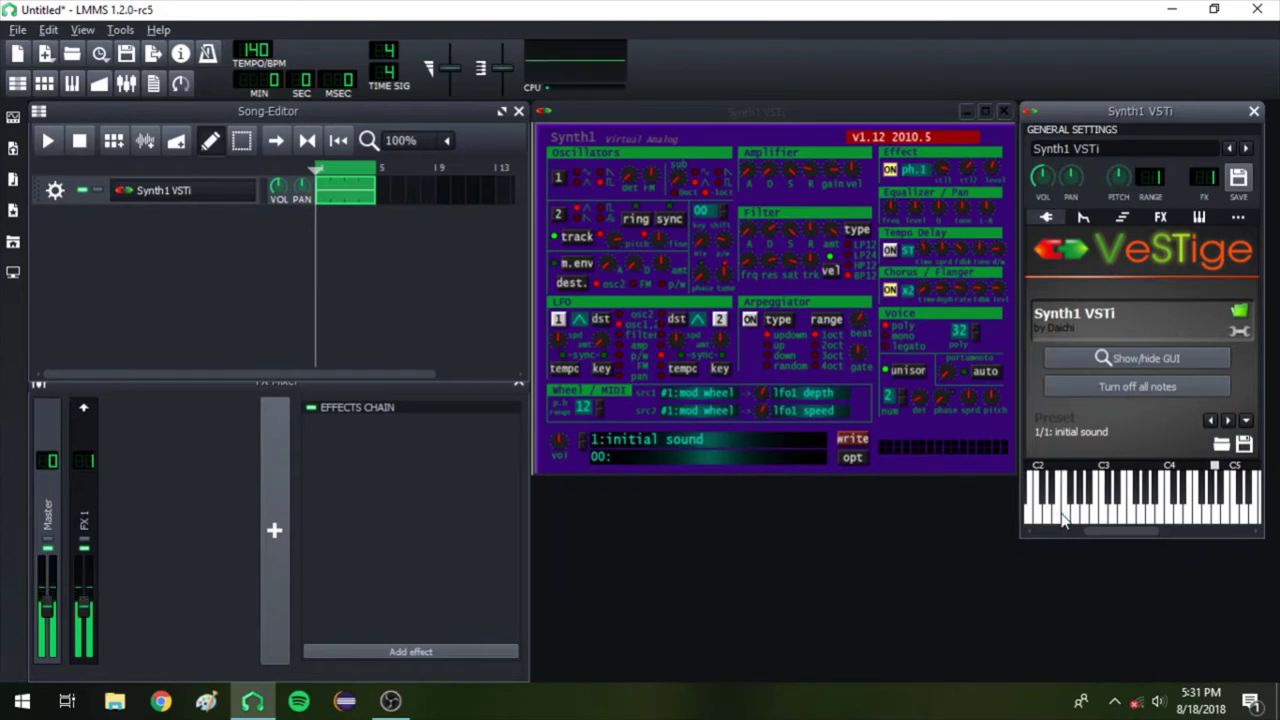
{"action": "left_click", "coordinate": [1078, 515]}
{"action": "left_click", "coordinate": [1080, 500]}
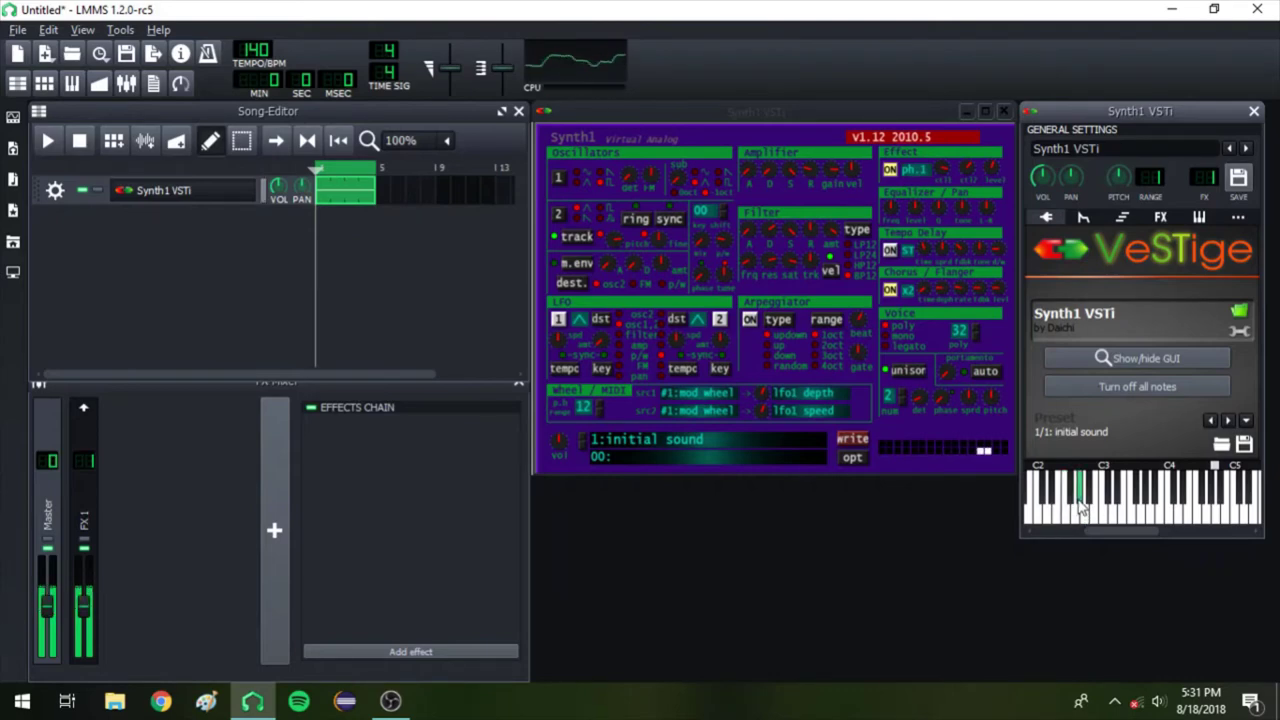
{"action": "left_click", "coordinate": [1052, 500]}
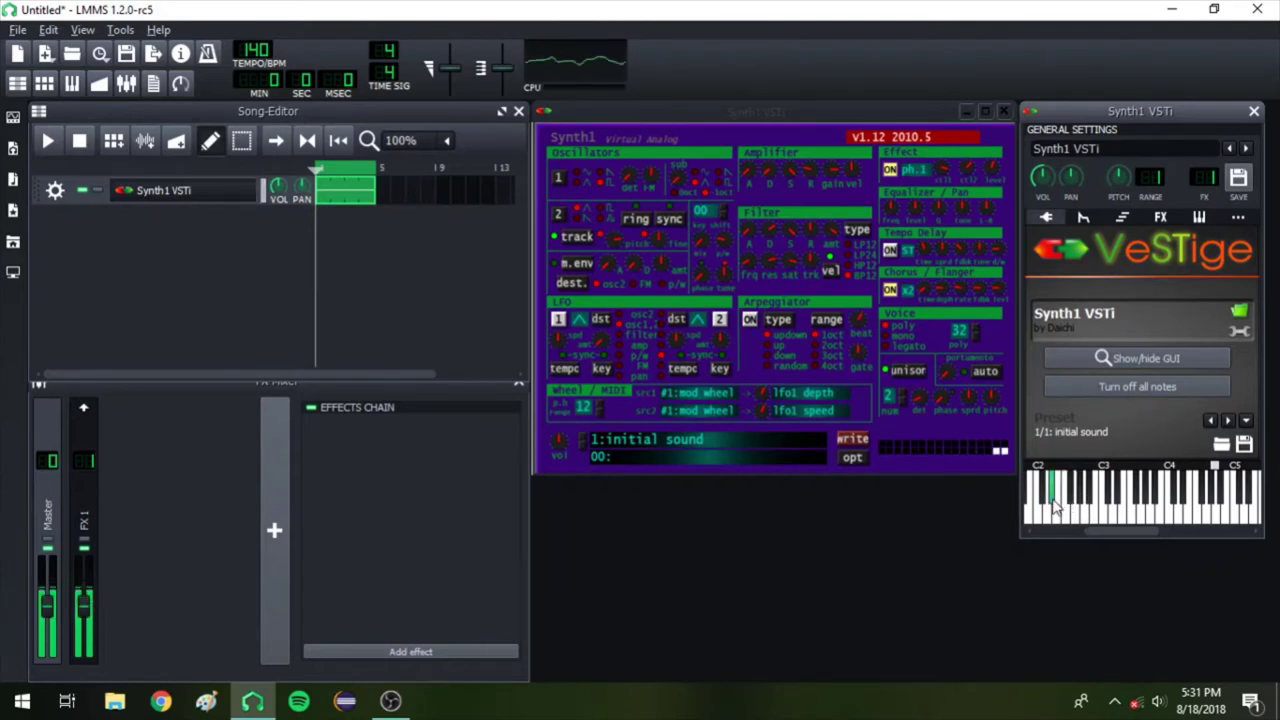
{"action": "left_click", "coordinate": [1118, 500]}
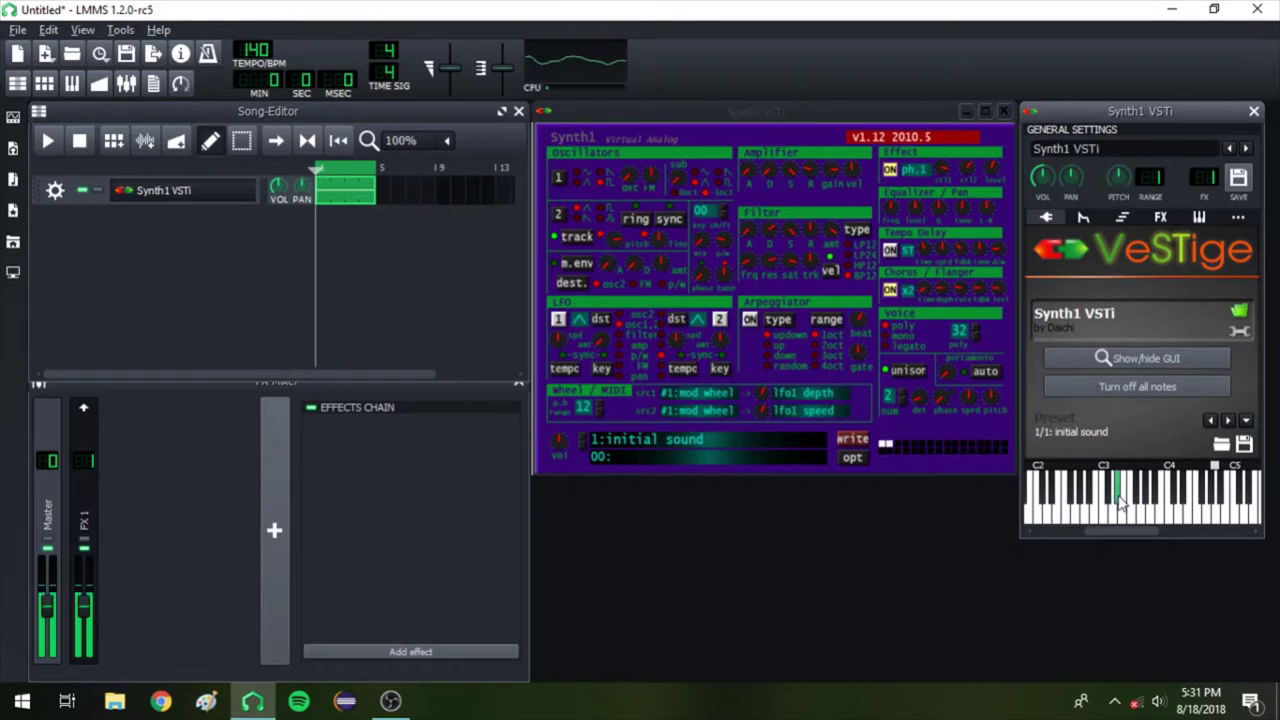
{"action": "left_click", "coordinate": [1053, 500]}
{"action": "left_click", "coordinate": [1071, 515]}
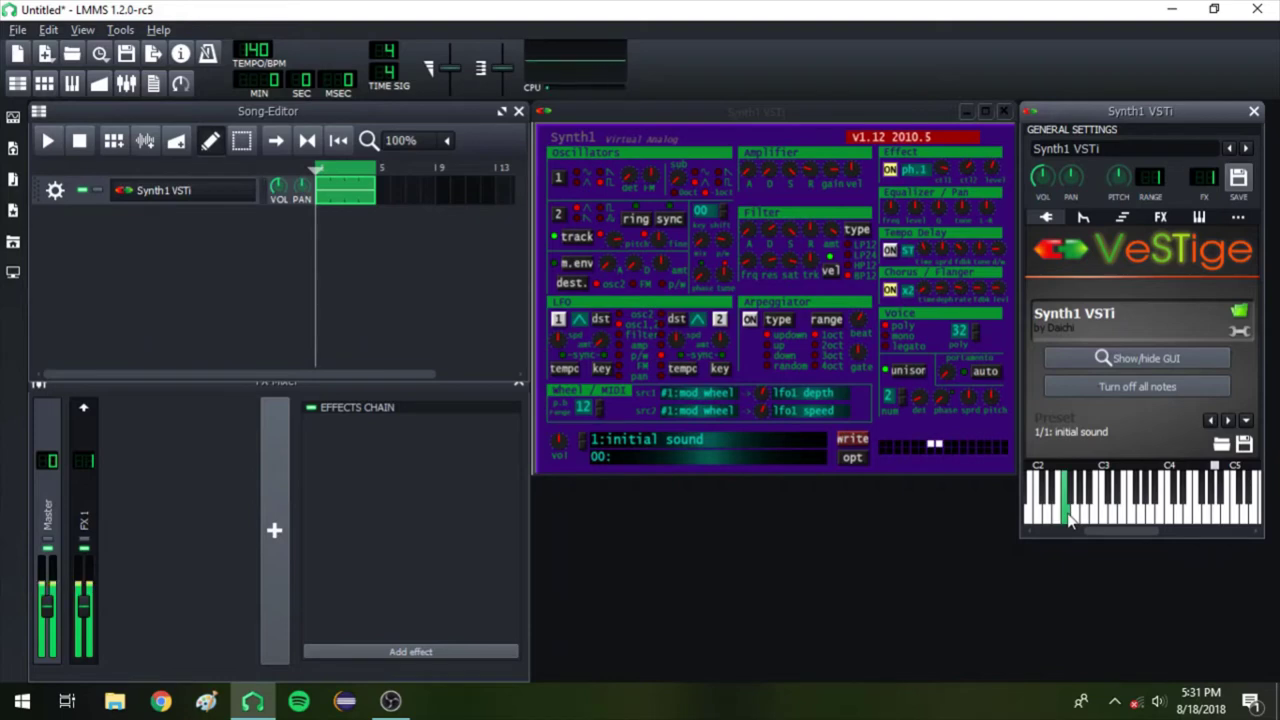
{"action": "left_click", "coordinate": [1094, 515]}
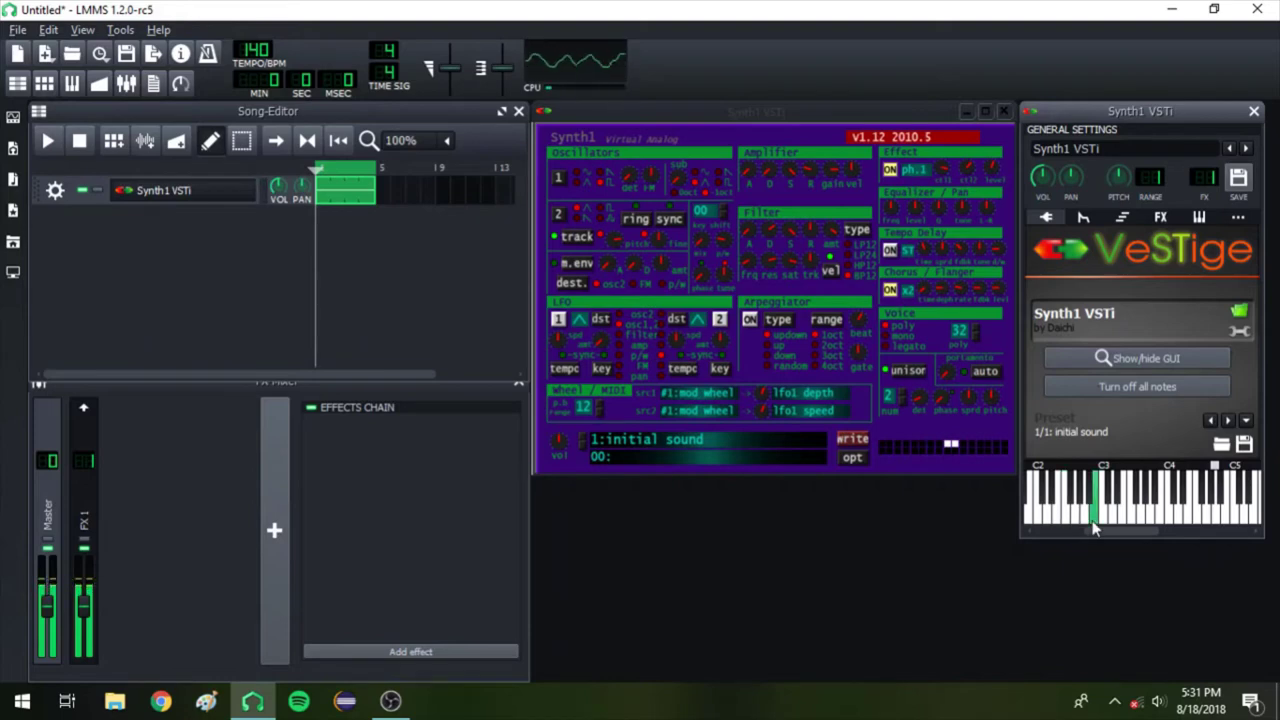
{"action": "left_click_drag", "start_coordinate": [1099, 528], "coordinate": [1120, 534]}
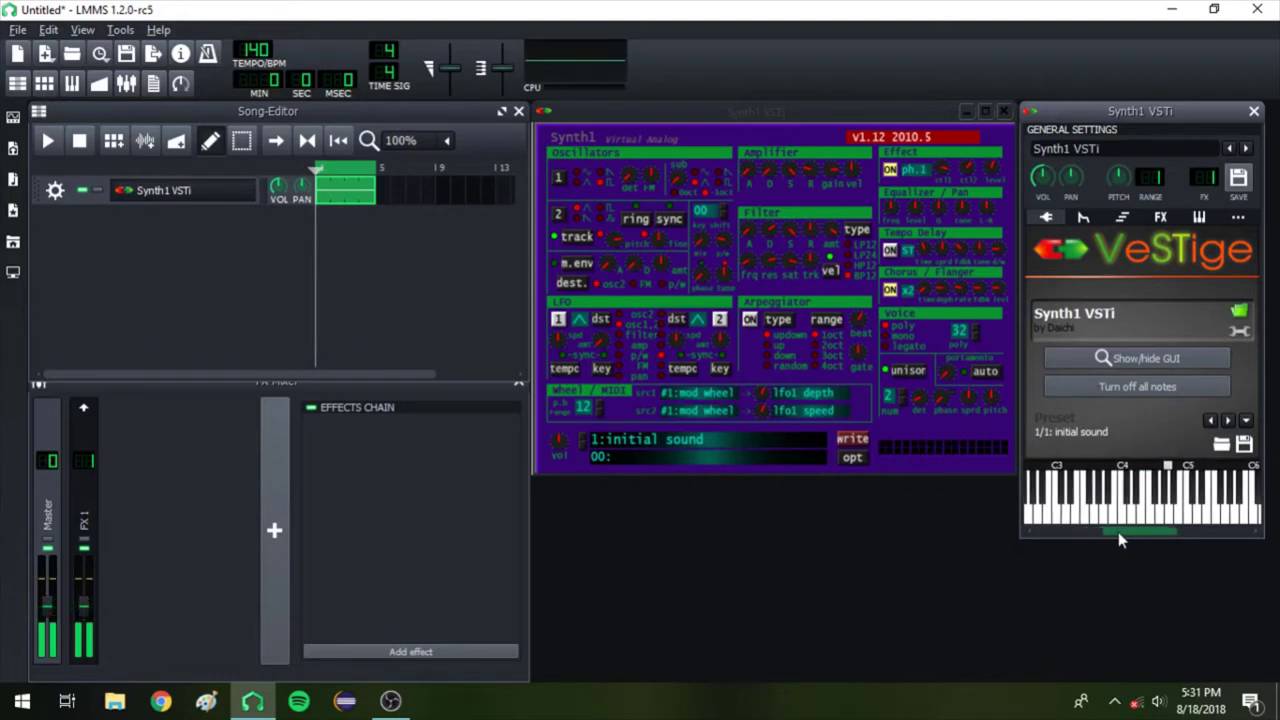
{"action": "left_click", "coordinate": [45, 141]}
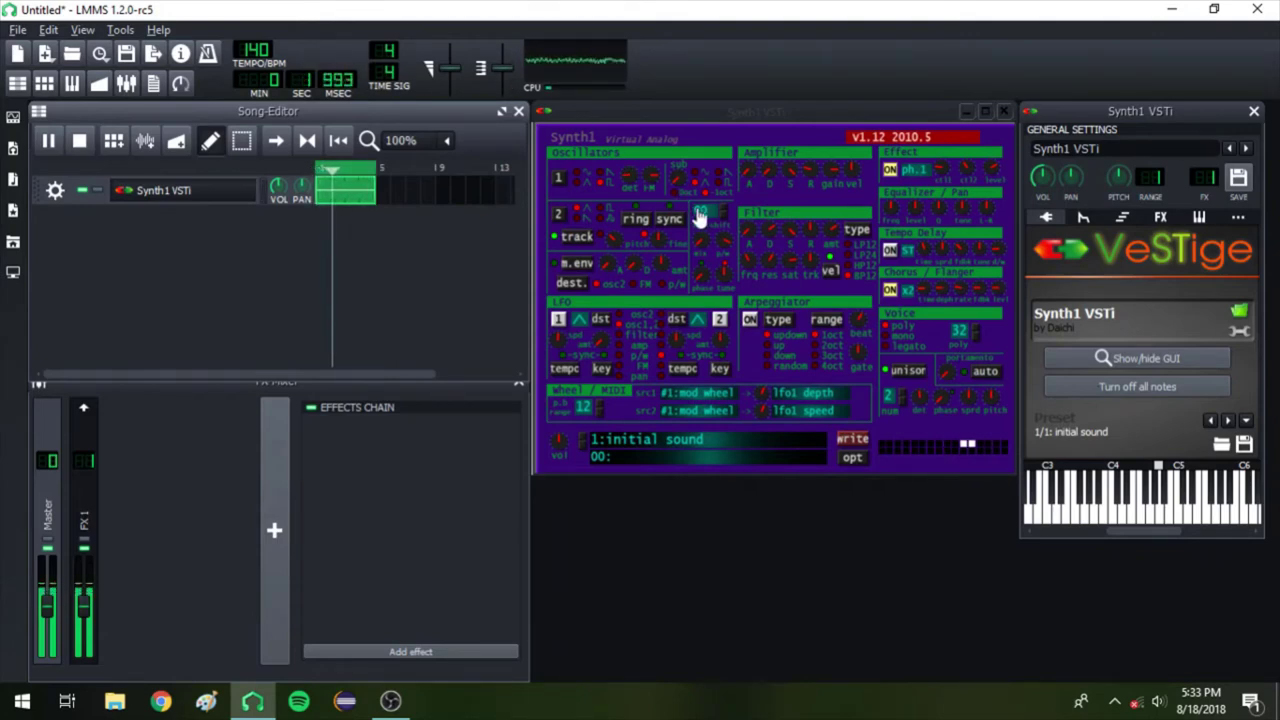
Try the oscillator key shift at -24 and return it to 00
{"action": "left_click_drag", "start_coordinate": [698, 212], "coordinate": [727, 303]}
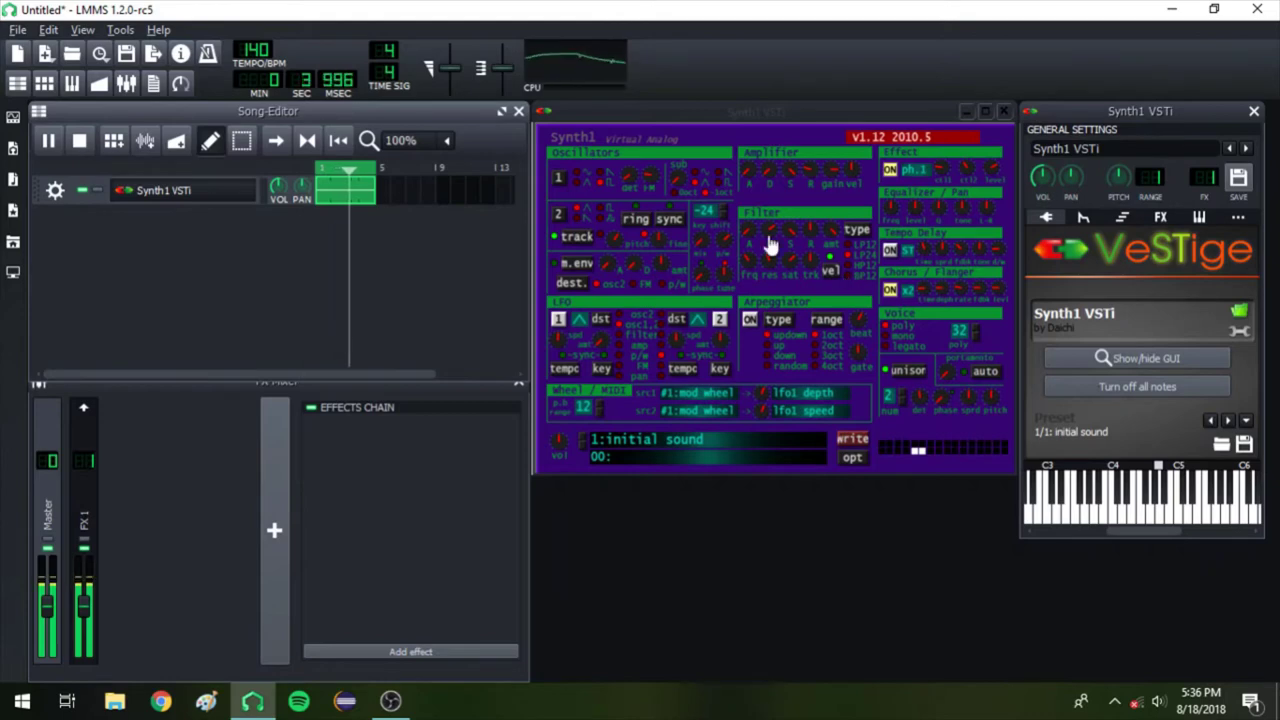
{"action": "left_click_drag", "start_coordinate": [708, 218], "coordinate": [749, 209]}
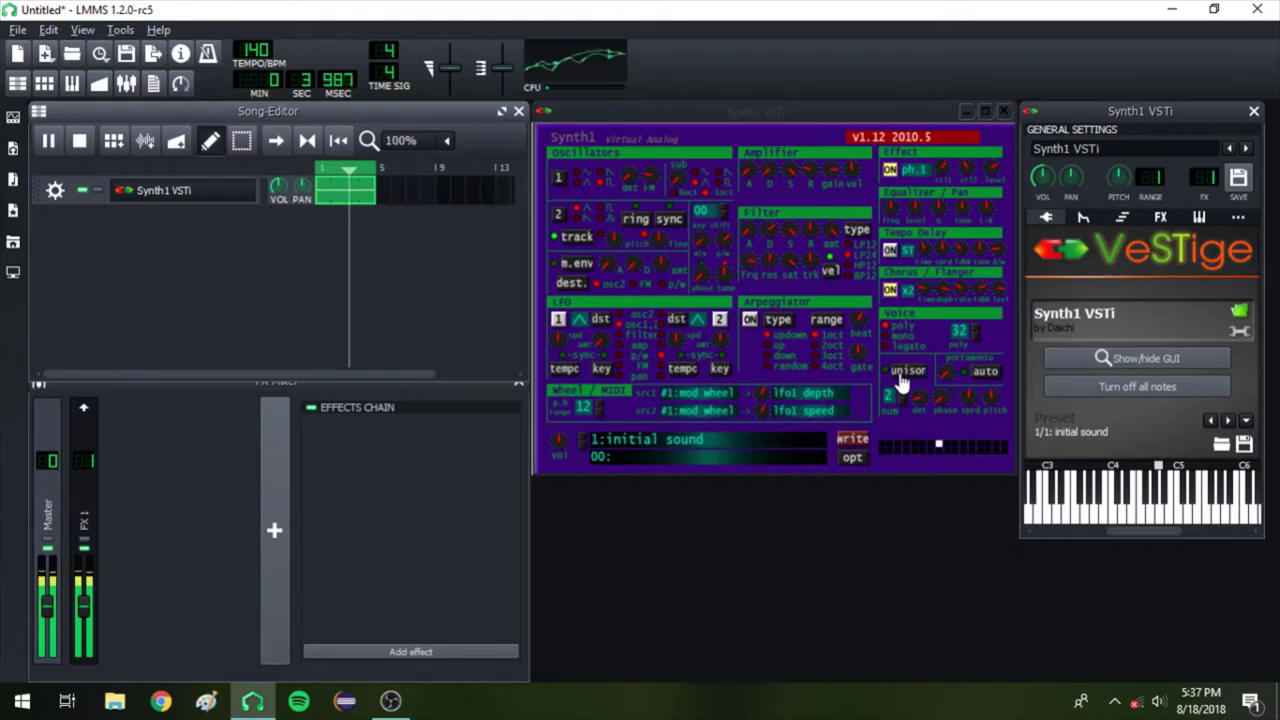
Set the effect type to ph.2 and the oscillator key shift to 00
{"action": "left_click", "coordinate": [913, 171]}
{"action": "left_click", "coordinate": [1028, 182]}
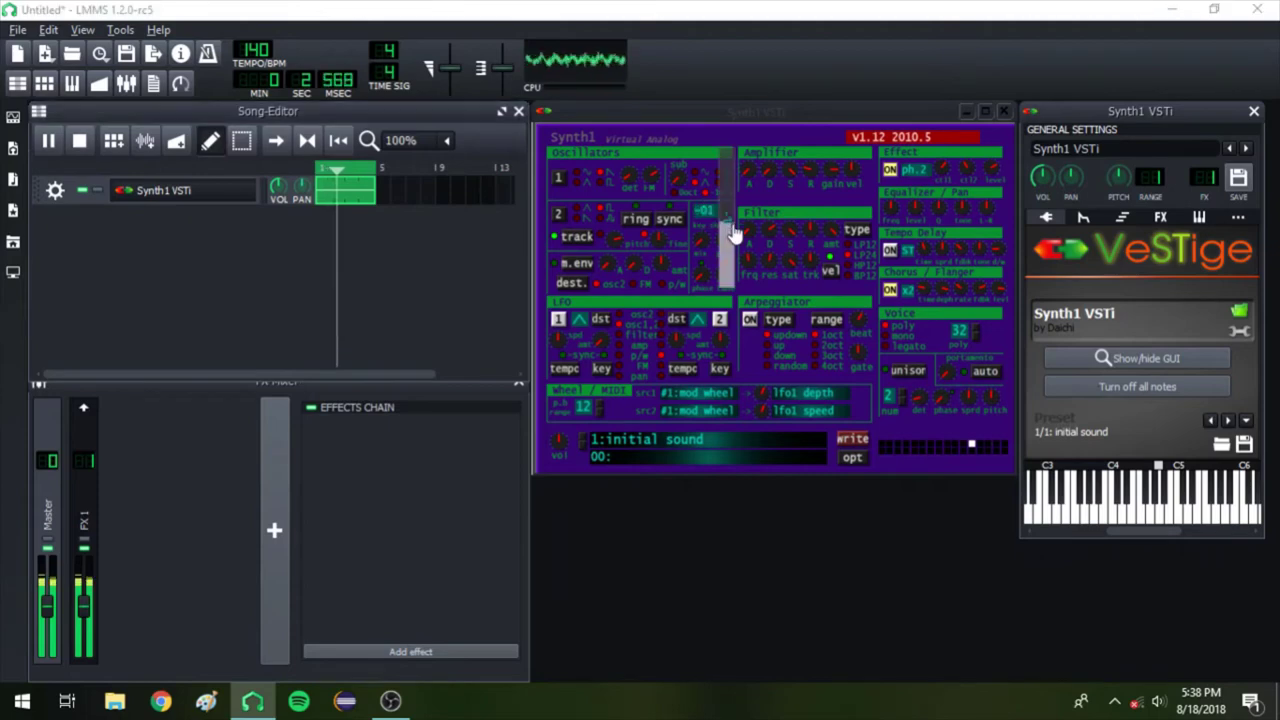
{"action": "left_click_drag", "start_coordinate": [722, 215], "coordinate": [751, 206]}
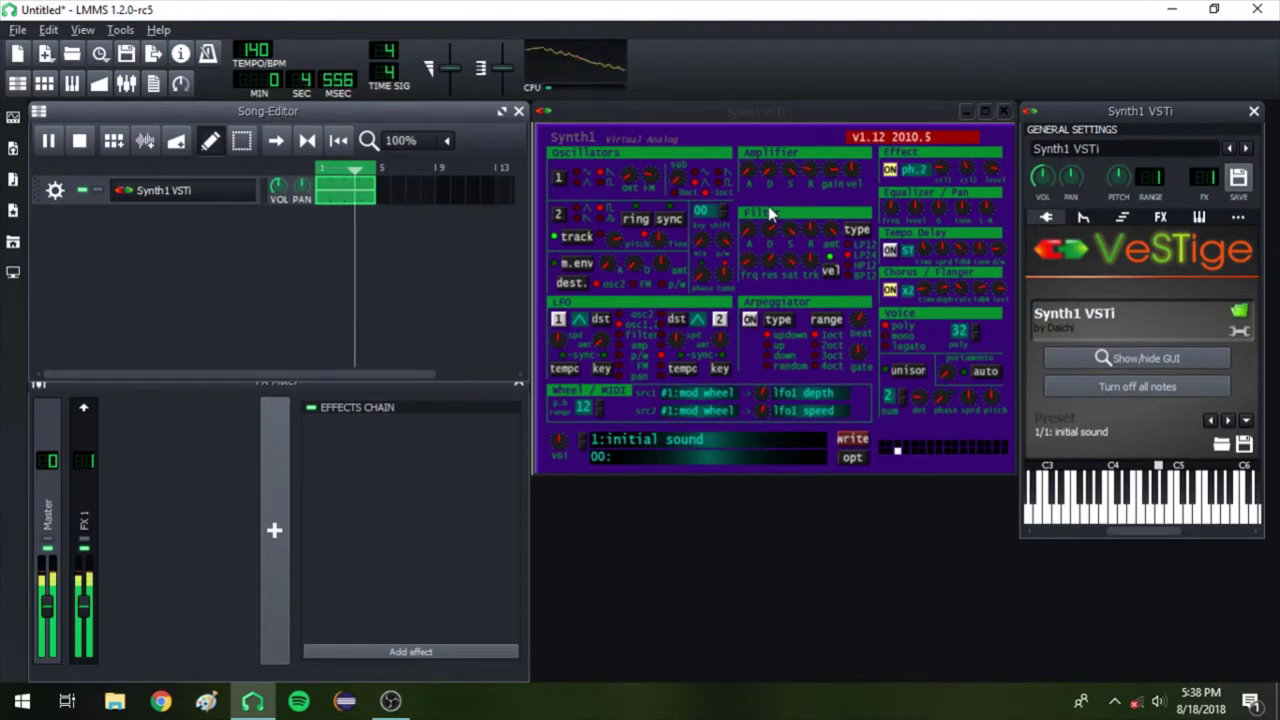
Review FX 1's effects chain and the Hard Limiter's controls, and return to the Master channel
{"action": "left_click", "coordinate": [95, 480]}
{"action": "scroll", "coordinate": [515, 598], "scroll_direction": "down", "scroll_amount": 1}
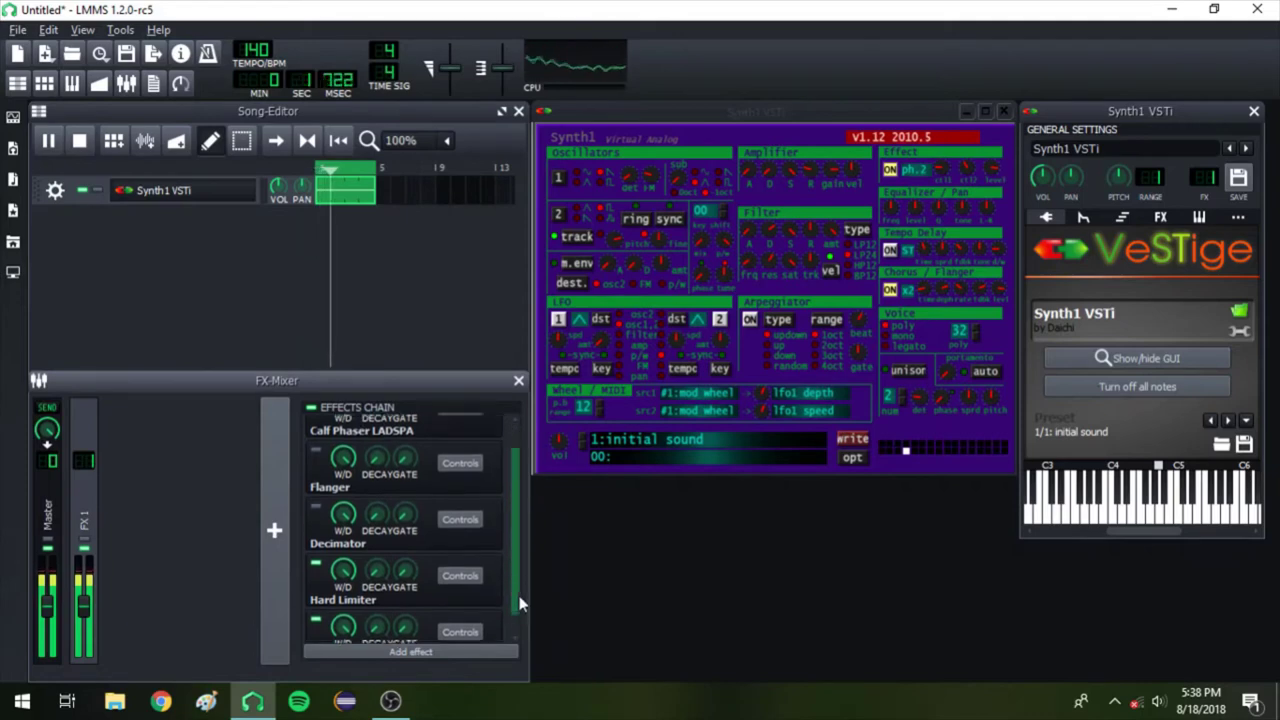
{"action": "left_click", "coordinate": [466, 574]}
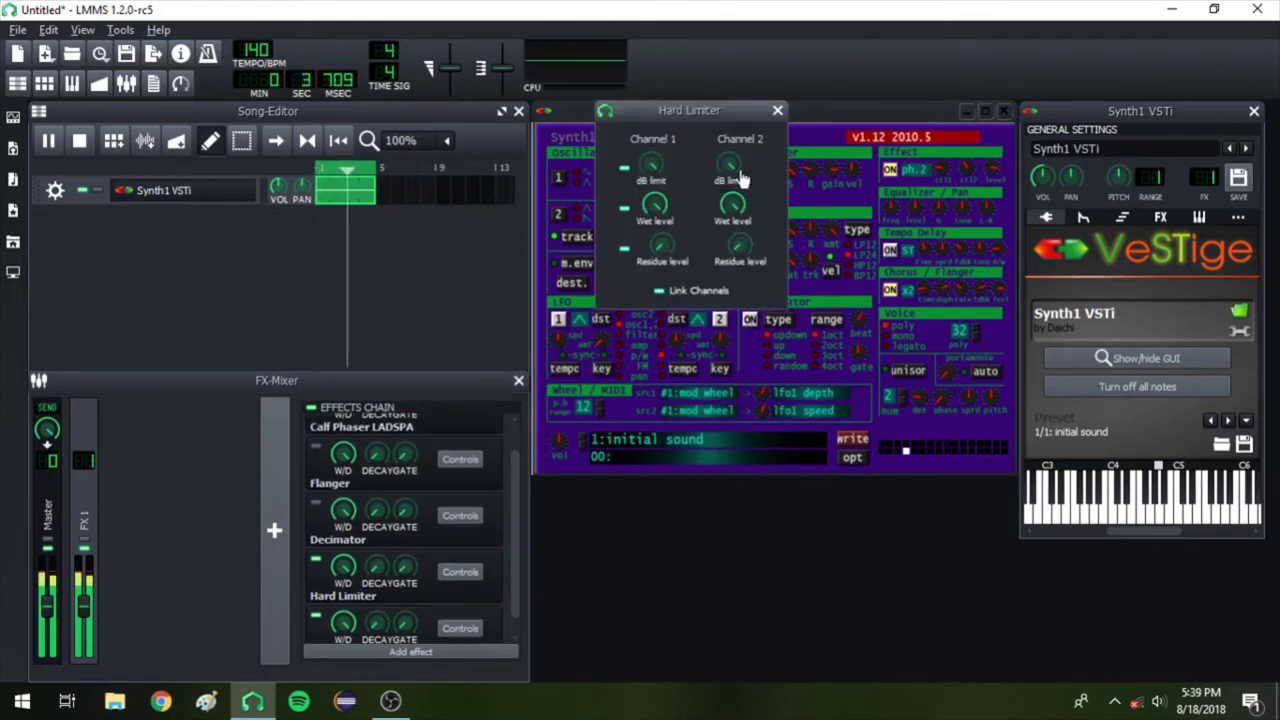
{"action": "left_click", "coordinate": [777, 111]}
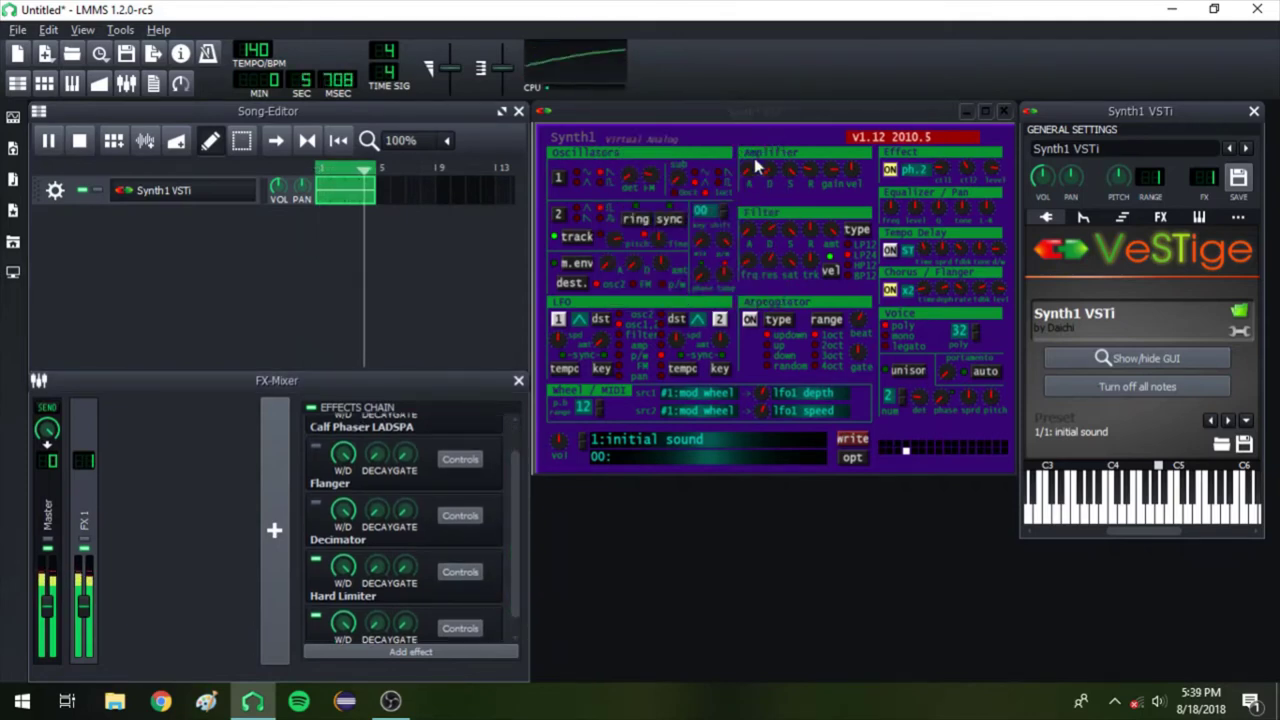
{"action": "scroll", "coordinate": [516, 480], "scroll_direction": "up", "scroll_amount": 1}
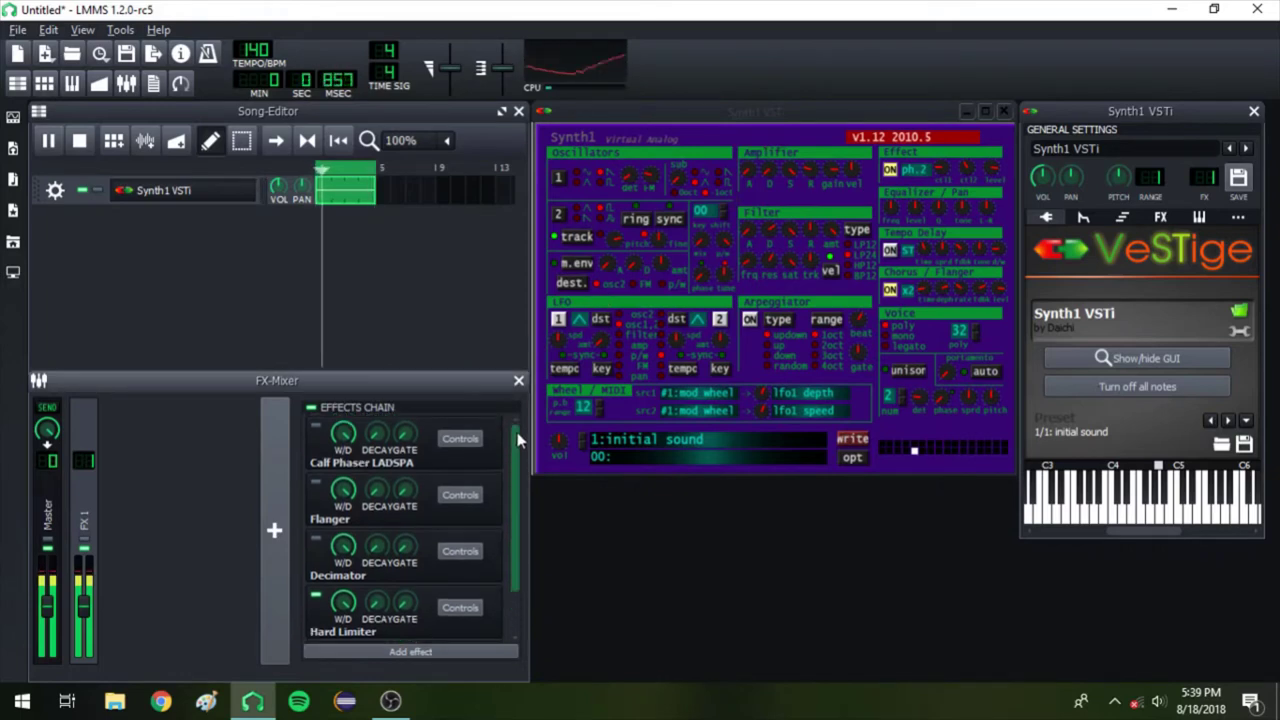
{"action": "scroll", "coordinate": [515, 520], "scroll_direction": "down", "scroll_amount": 2}
{"action": "scroll", "coordinate": [516, 522], "scroll_direction": "up", "scroll_amount": 2}
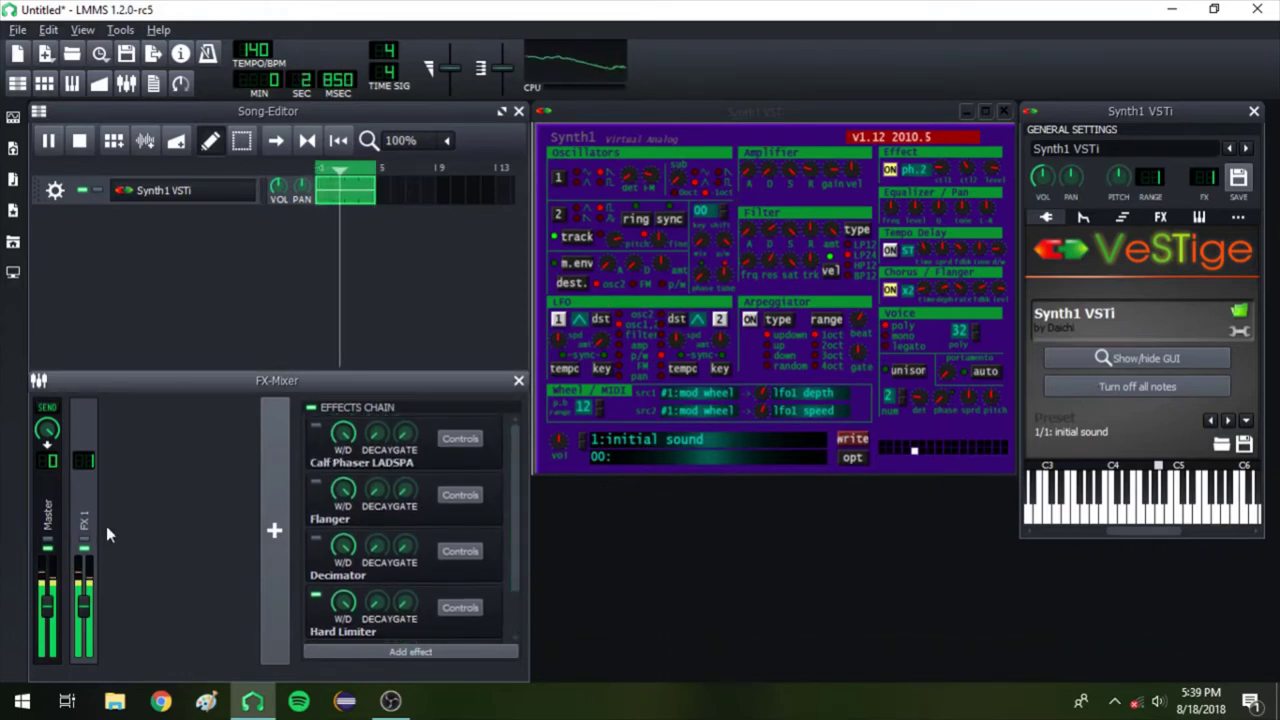
{"action": "left_click", "coordinate": [50, 515]}
Try the deci. and d.d. effect types in Synth1's Effect section
{"action": "left_click", "coordinate": [918, 170]}
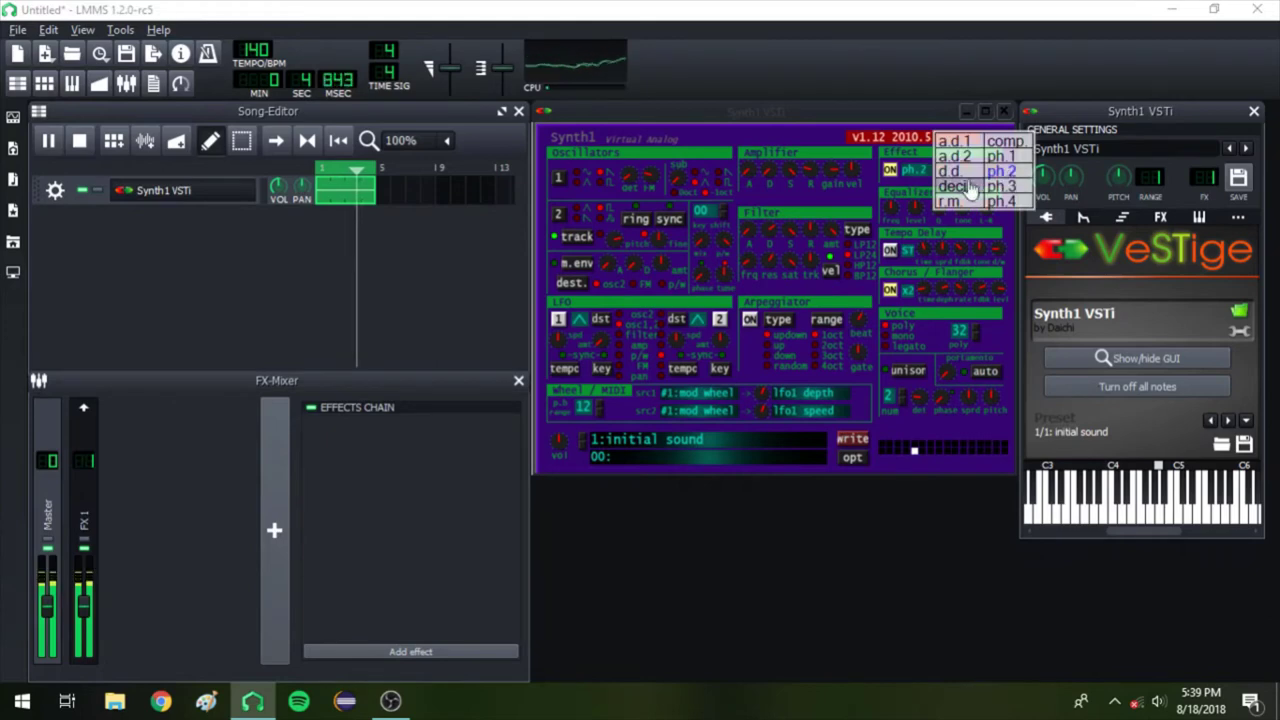
{"action": "left_click", "coordinate": [960, 165]}
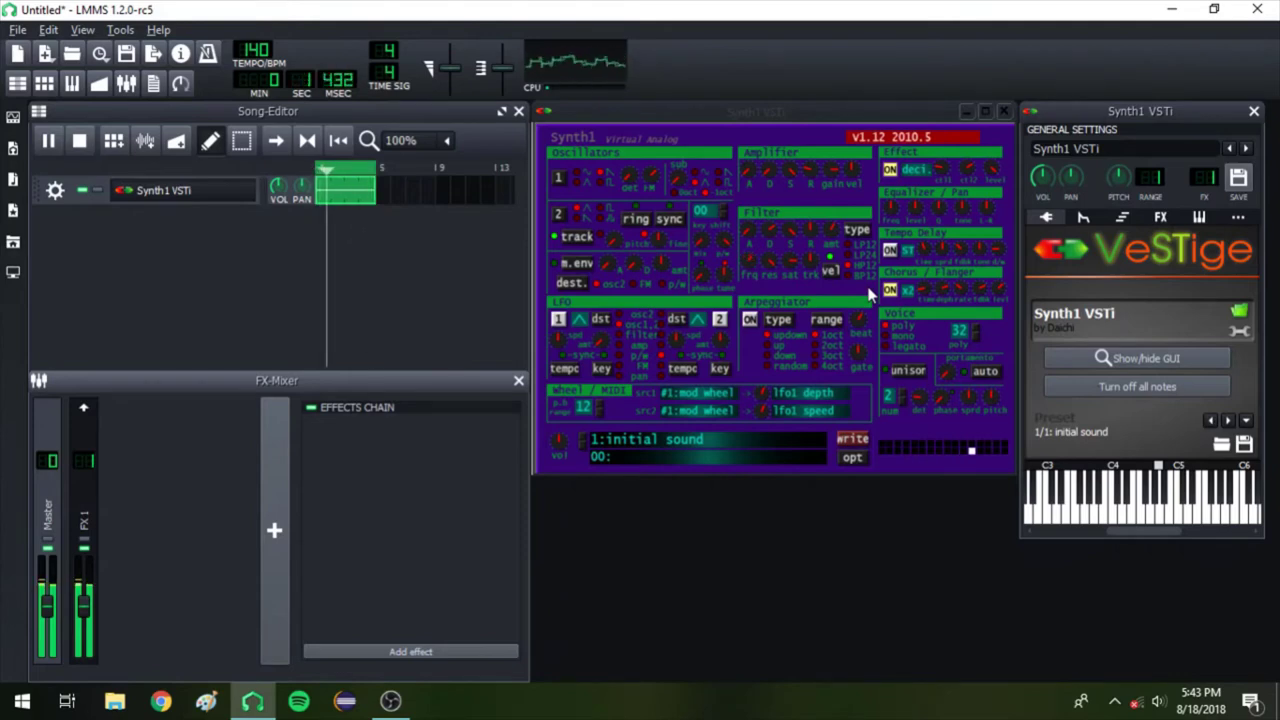
{"action": "left_click", "coordinate": [912, 170]}
{"action": "left_click", "coordinate": [952, 172]}
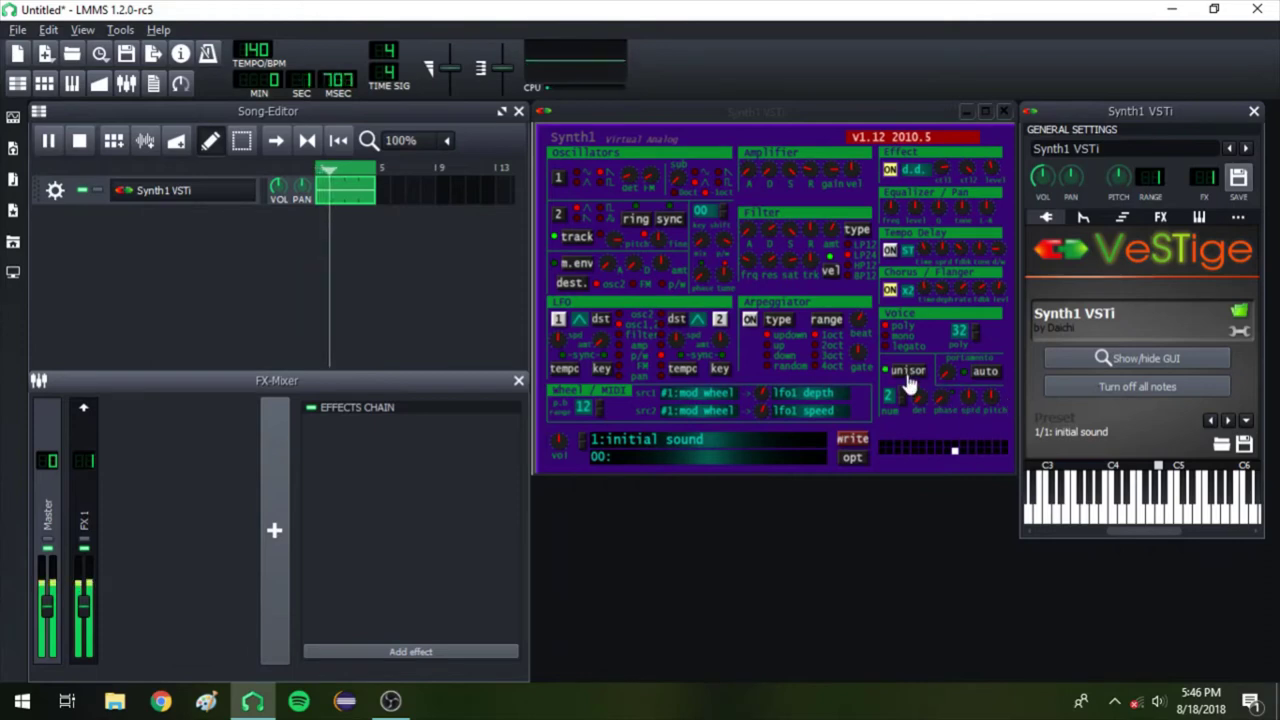
Try the a.d.1, comp. and ph.1 effect types, and set the effect type to ph.3
{"action": "left_click", "coordinate": [918, 172]}
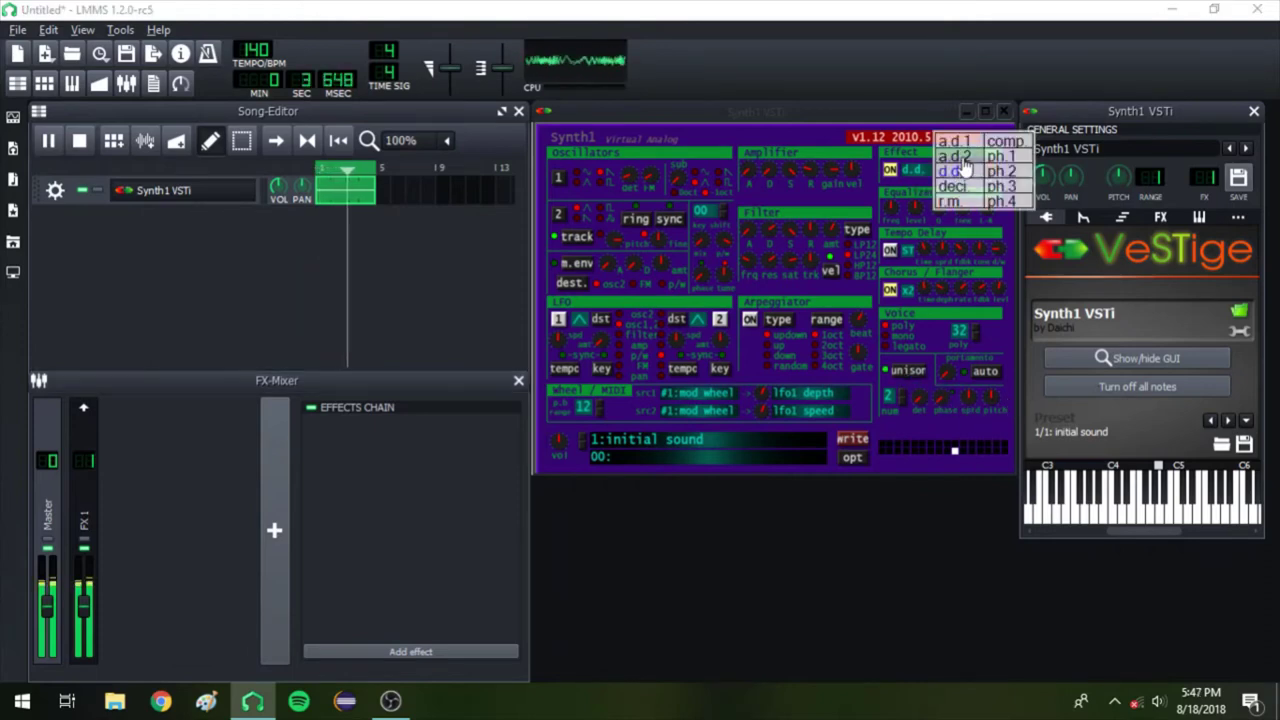
{"action": "left_click", "coordinate": [962, 170]}
{"action": "left_click", "coordinate": [918, 180]}
{"action": "left_click", "coordinate": [962, 165]}
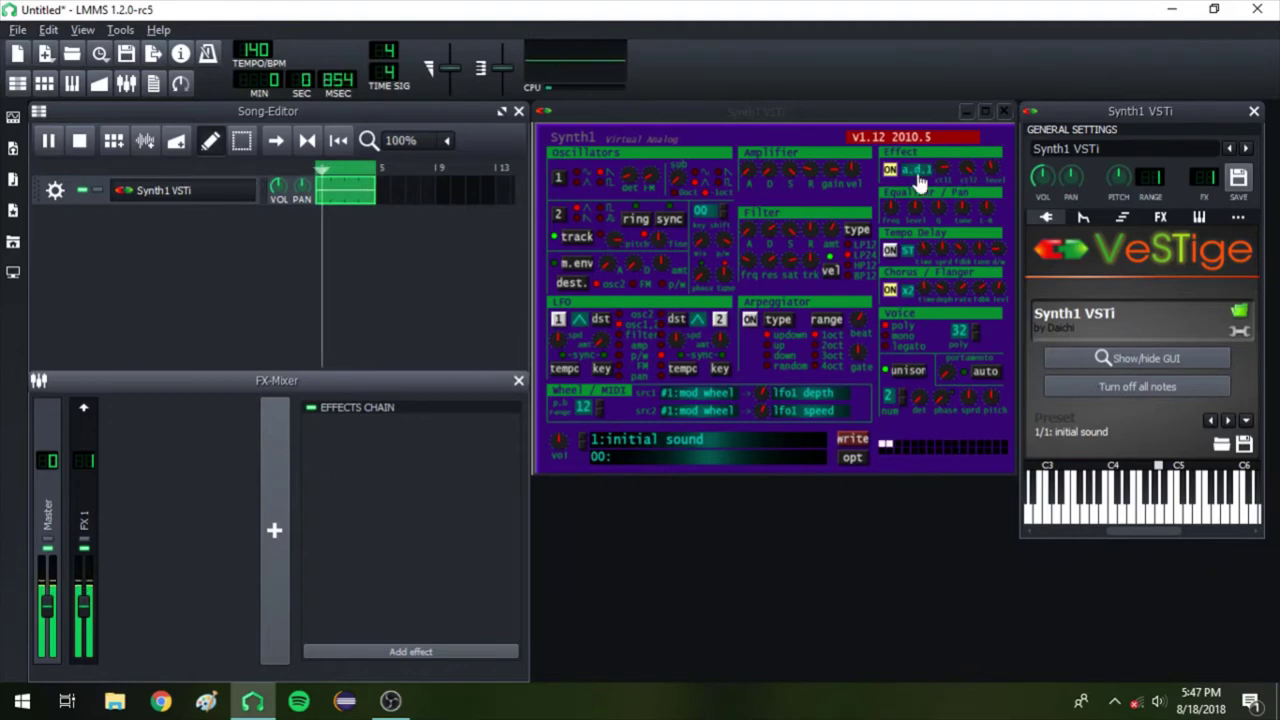
{"action": "left_click", "coordinate": [917, 177]}
{"action": "left_click", "coordinate": [965, 162]}
{"action": "left_click", "coordinate": [917, 177]}
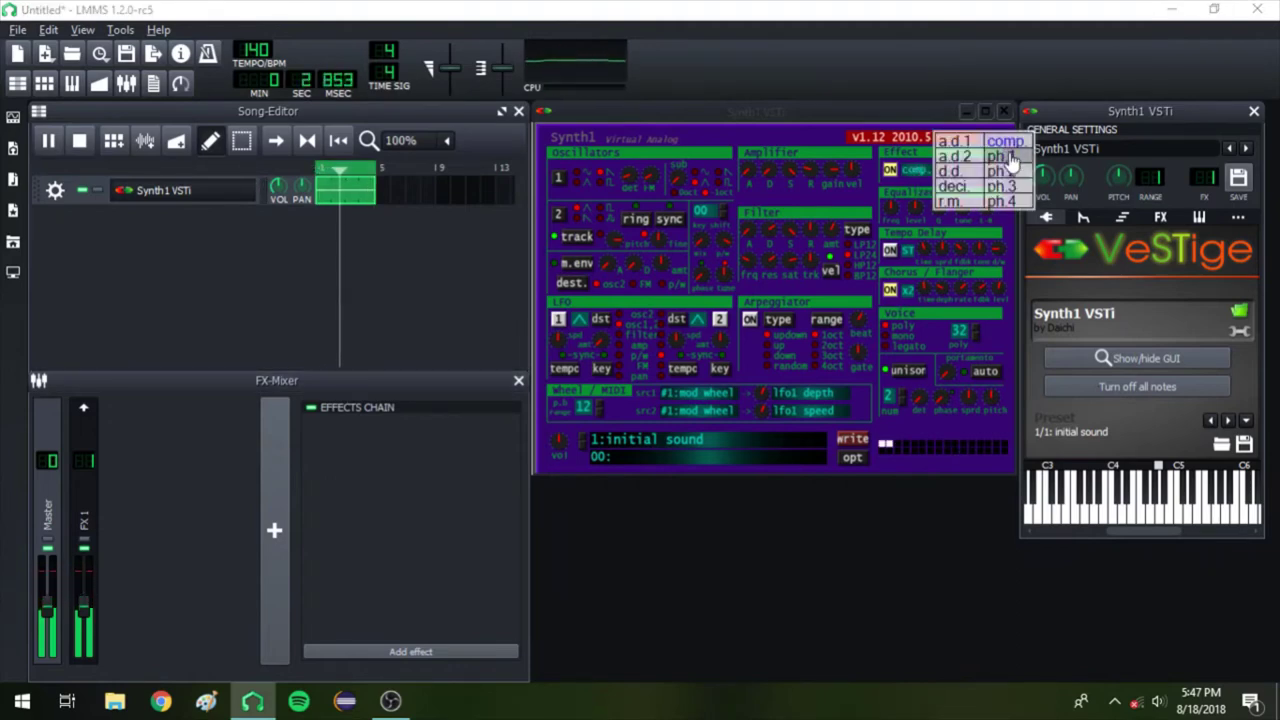
{"action": "left_click", "coordinate": [1008, 166]}
{"action": "left_click", "coordinate": [917, 177]}
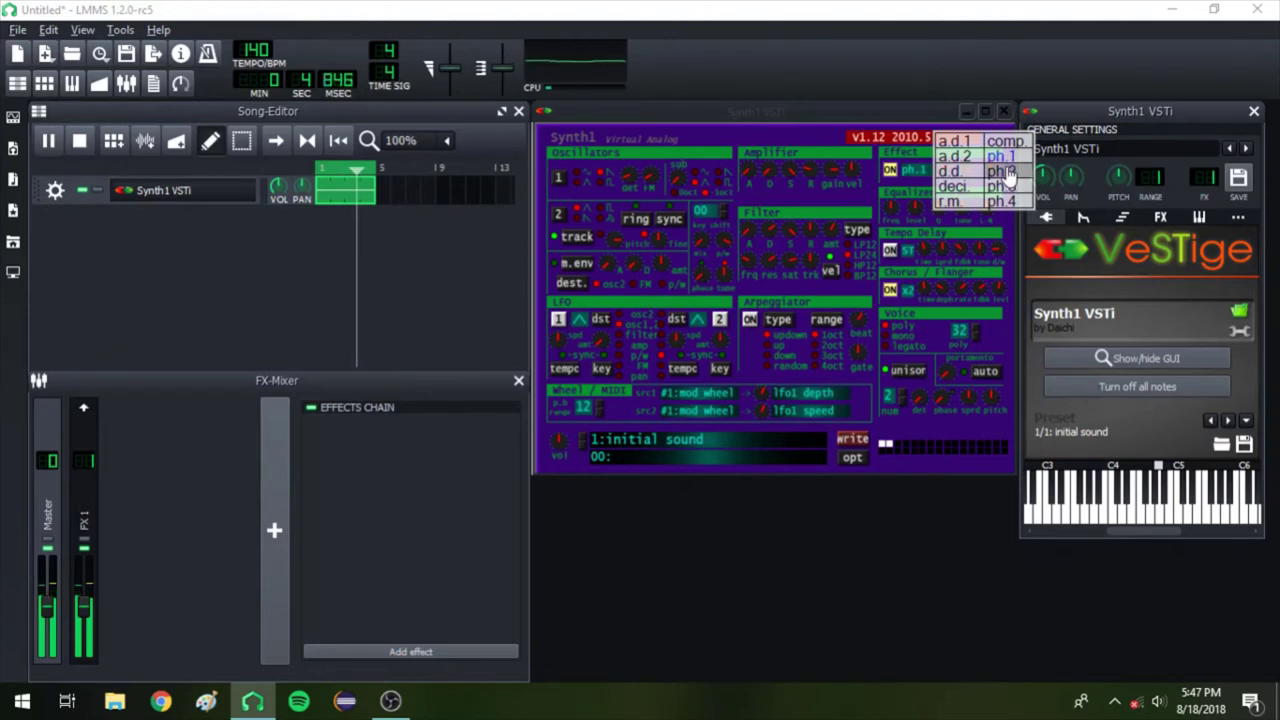
{"action": "left_click", "coordinate": [1006, 190]}
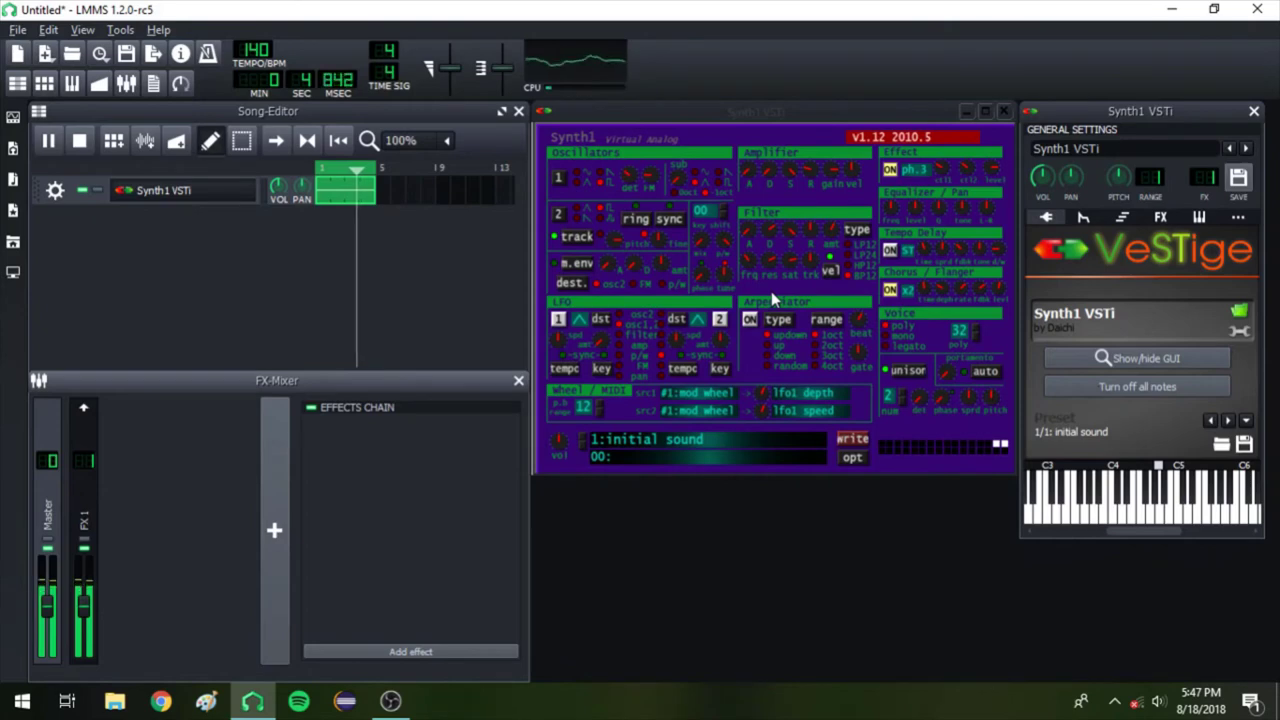
Raise the unison voice number to 4 and set the oscillator key shift to 00
{"action": "scroll", "coordinate": [888, 396], "scroll_direction": "up", "scroll_amount": 2}
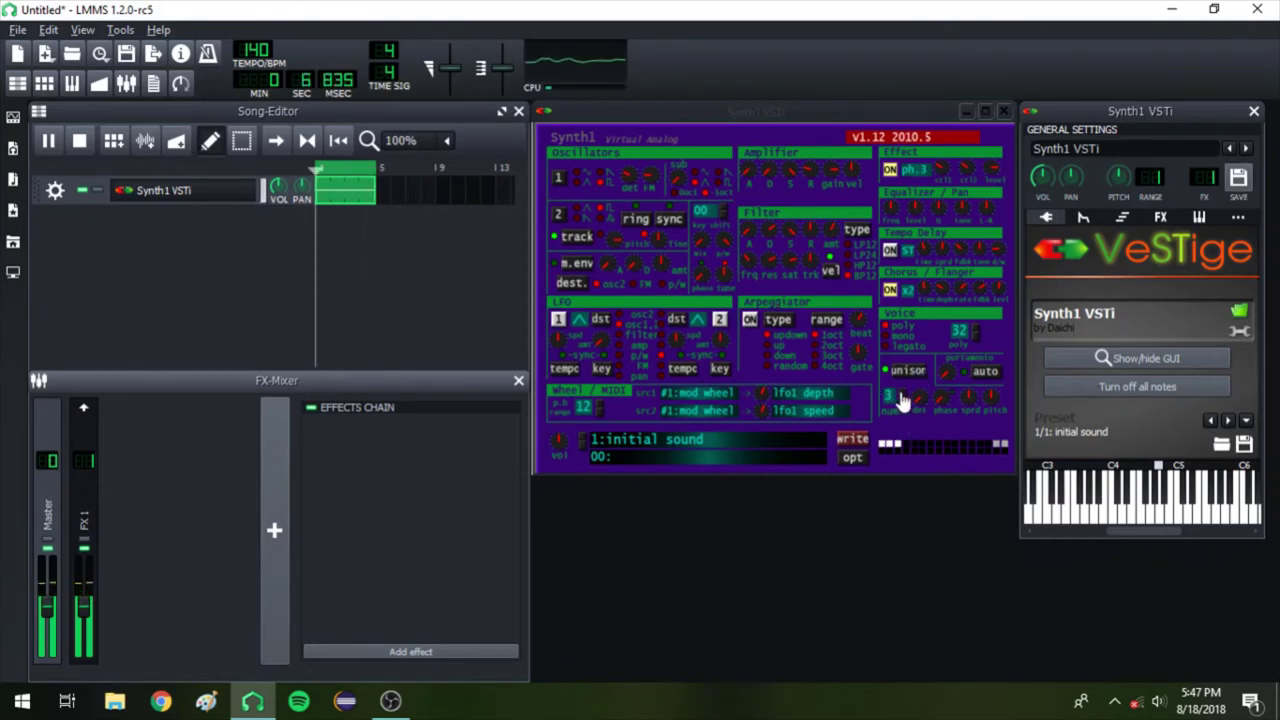
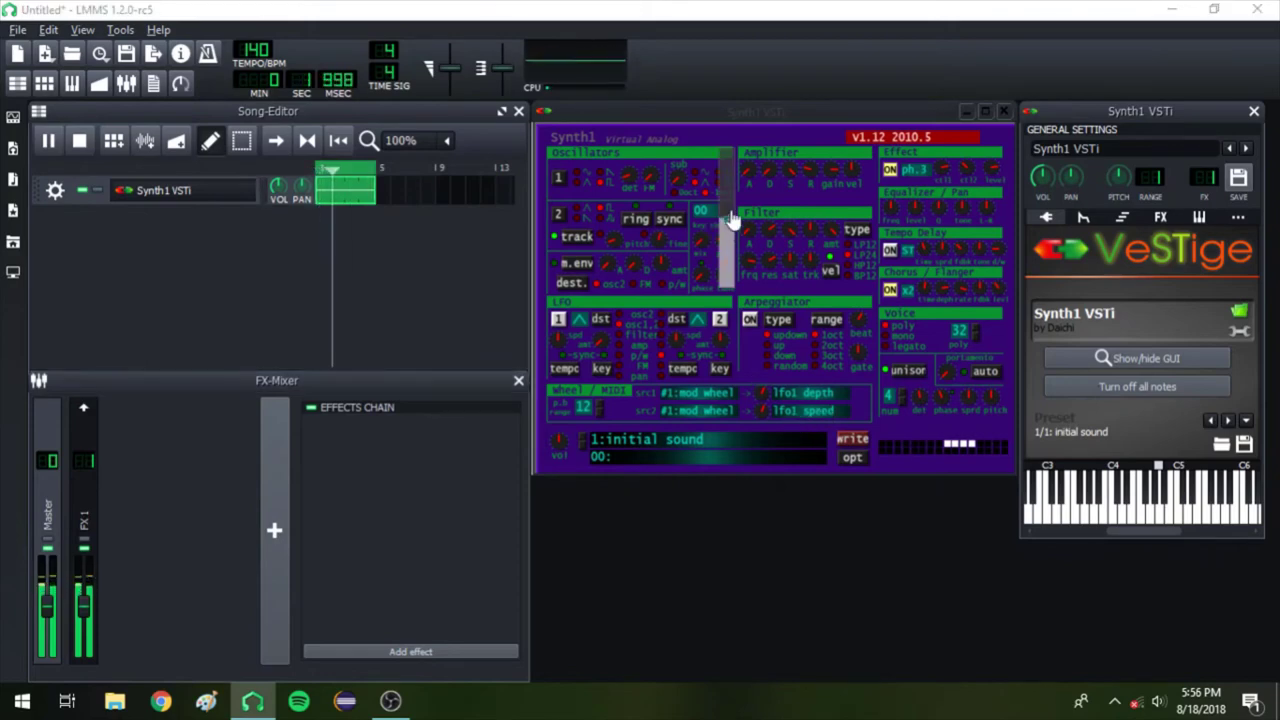
{"action": "left_click_drag", "start_coordinate": [732, 220], "coordinate": [765, 205]}
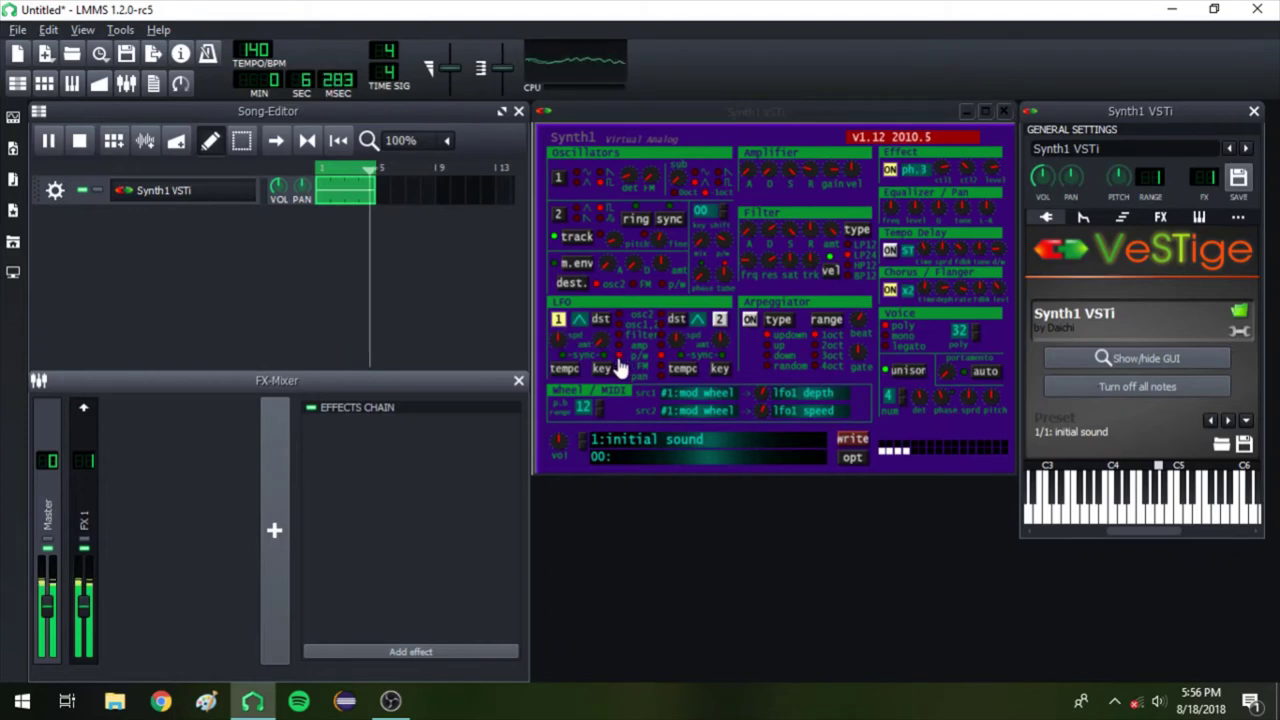
Lower LFO 1's amount and adjust its speed
{"action": "left_click", "coordinate": [583, 355]}
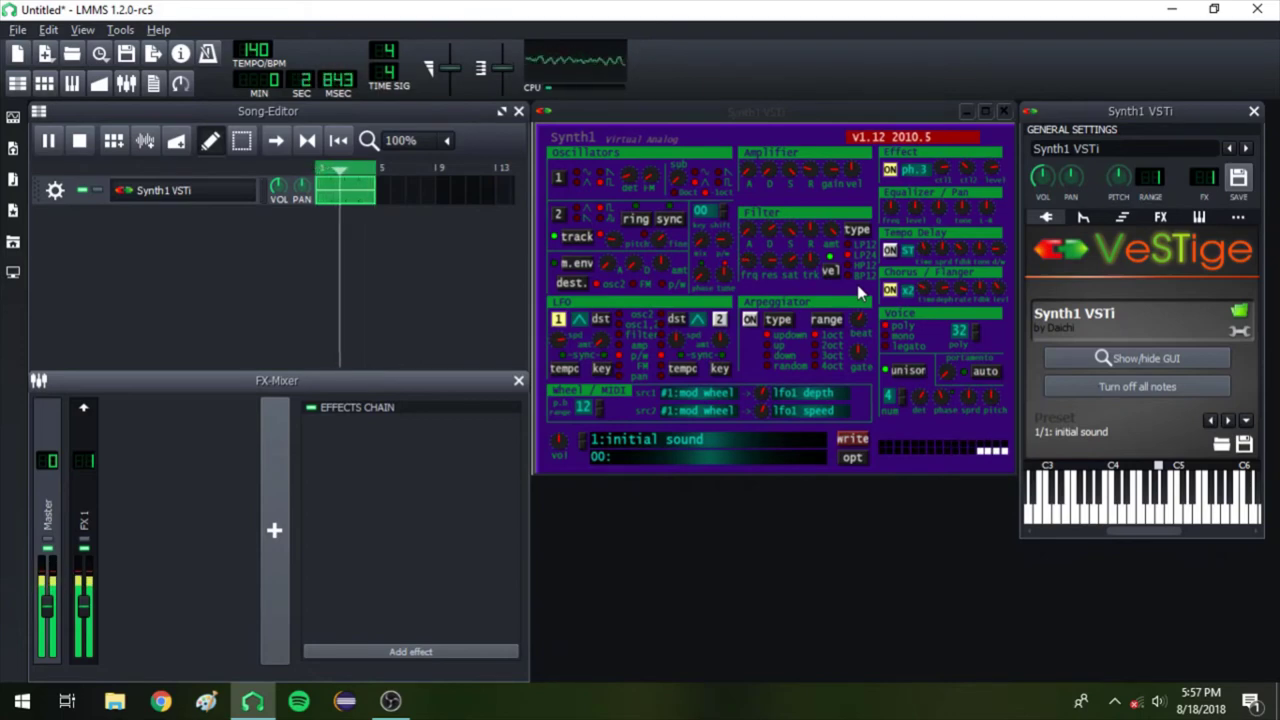
{"action": "left_click", "coordinate": [625, 425]}
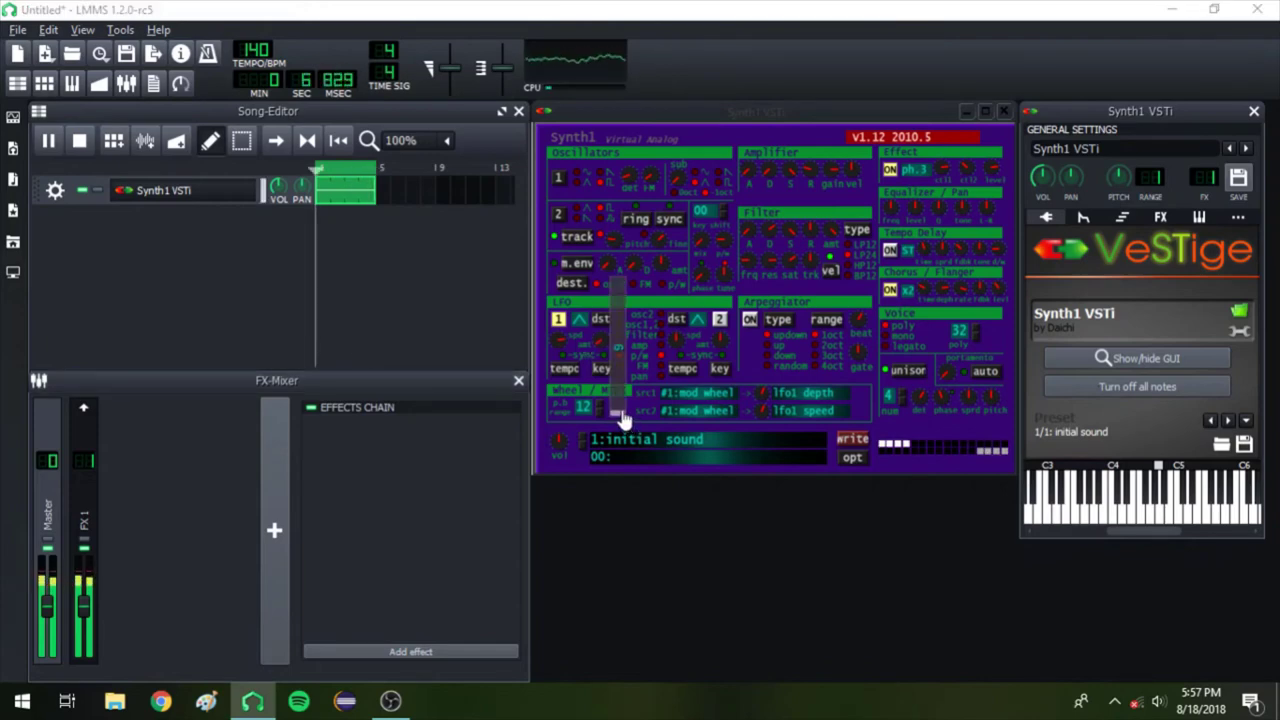
{"action": "left_click", "coordinate": [622, 418]}
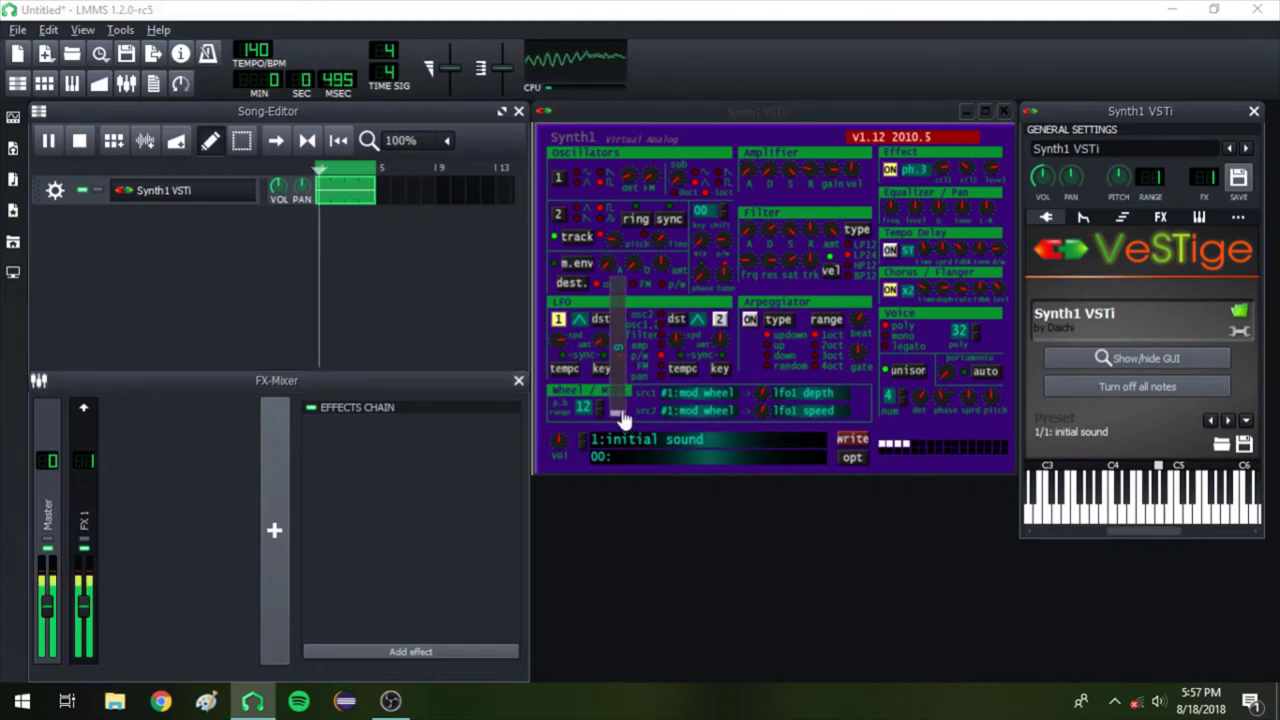
{"action": "left_click", "coordinate": [553, 348]}
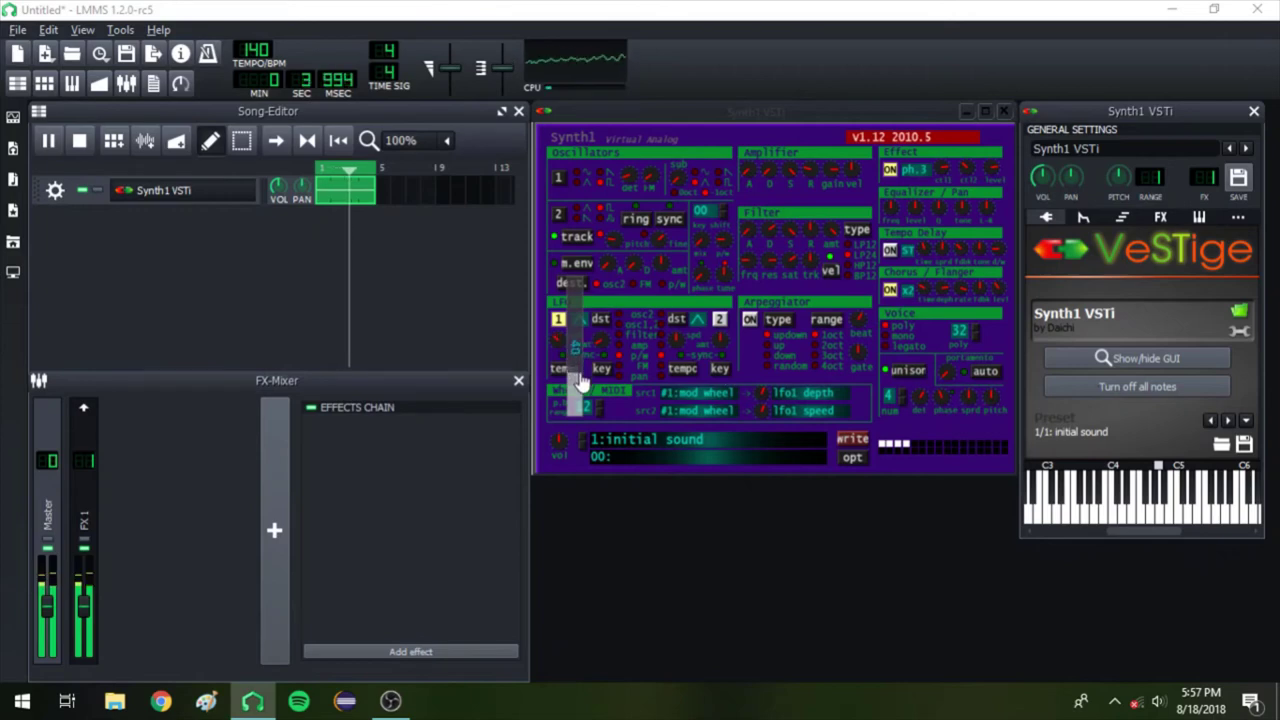
Set the waveforms of LFO 1 and LFO 2 to sine
{"action": "left_click", "coordinate": [583, 320]}
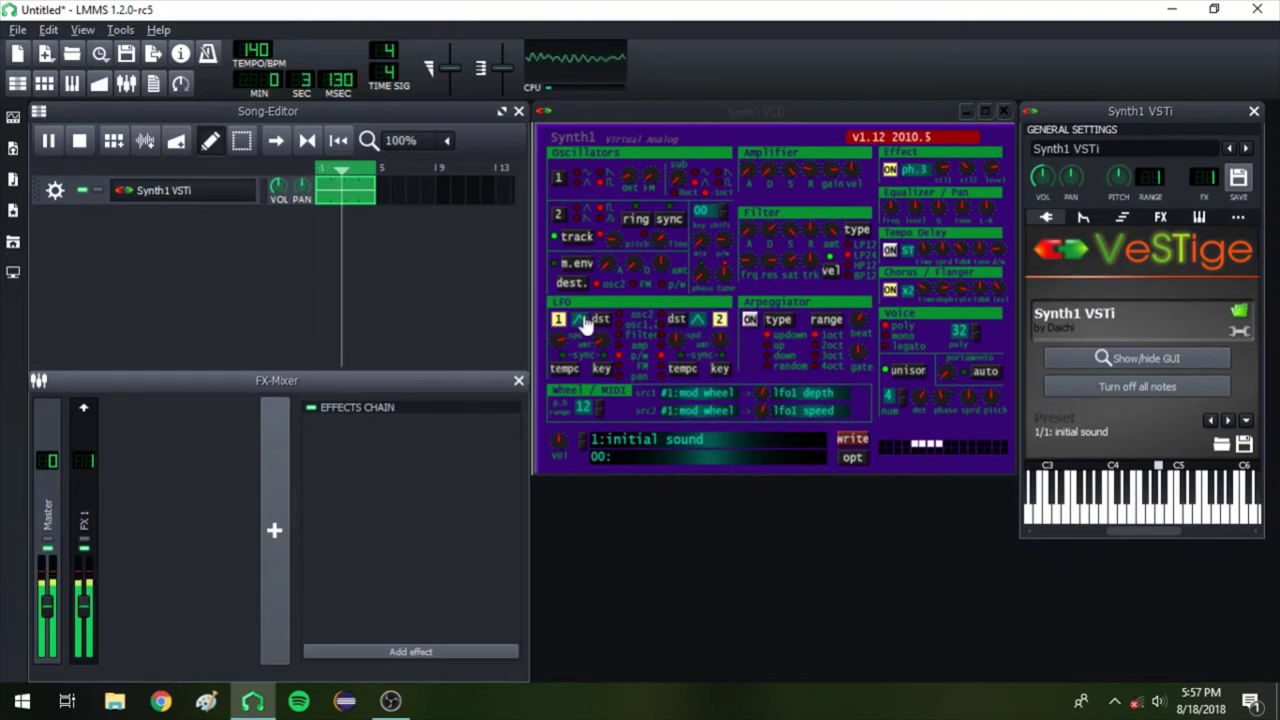
{"action": "left_click", "coordinate": [586, 325]}
{"action": "left_click", "coordinate": [590, 335]}
{"action": "left_click", "coordinate": [716, 328]}
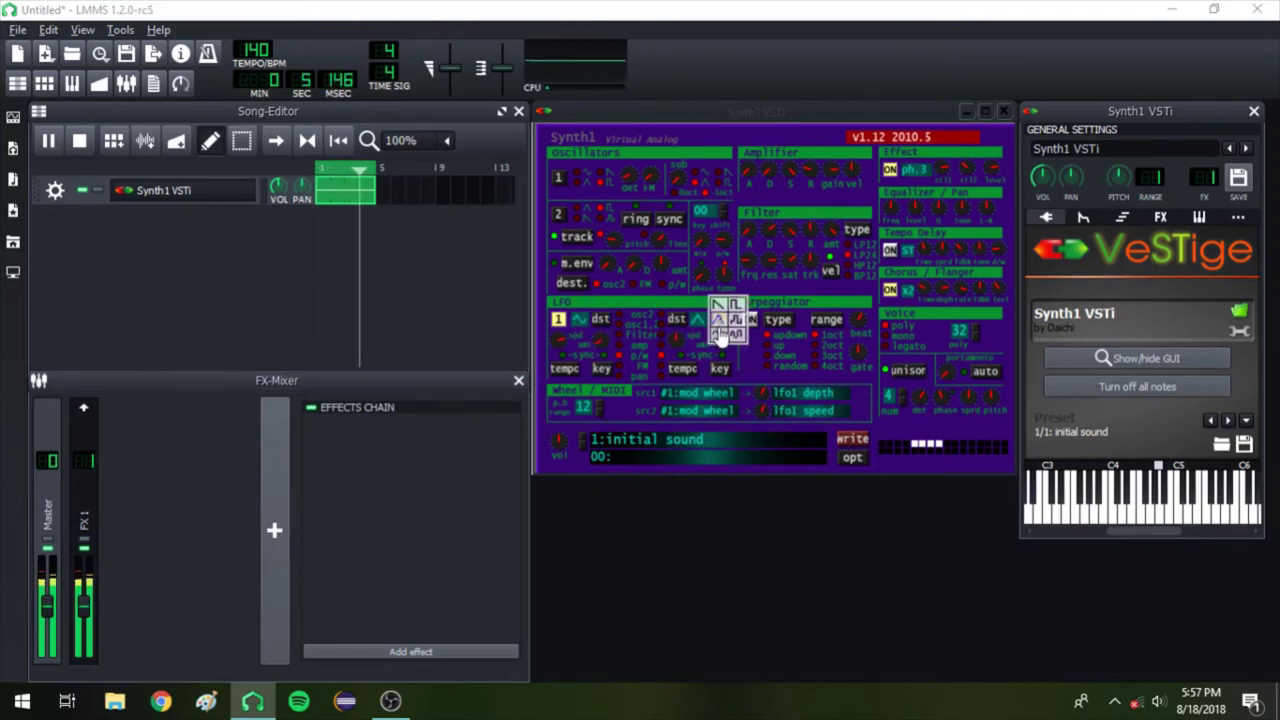
{"action": "left_click", "coordinate": [718, 334]}
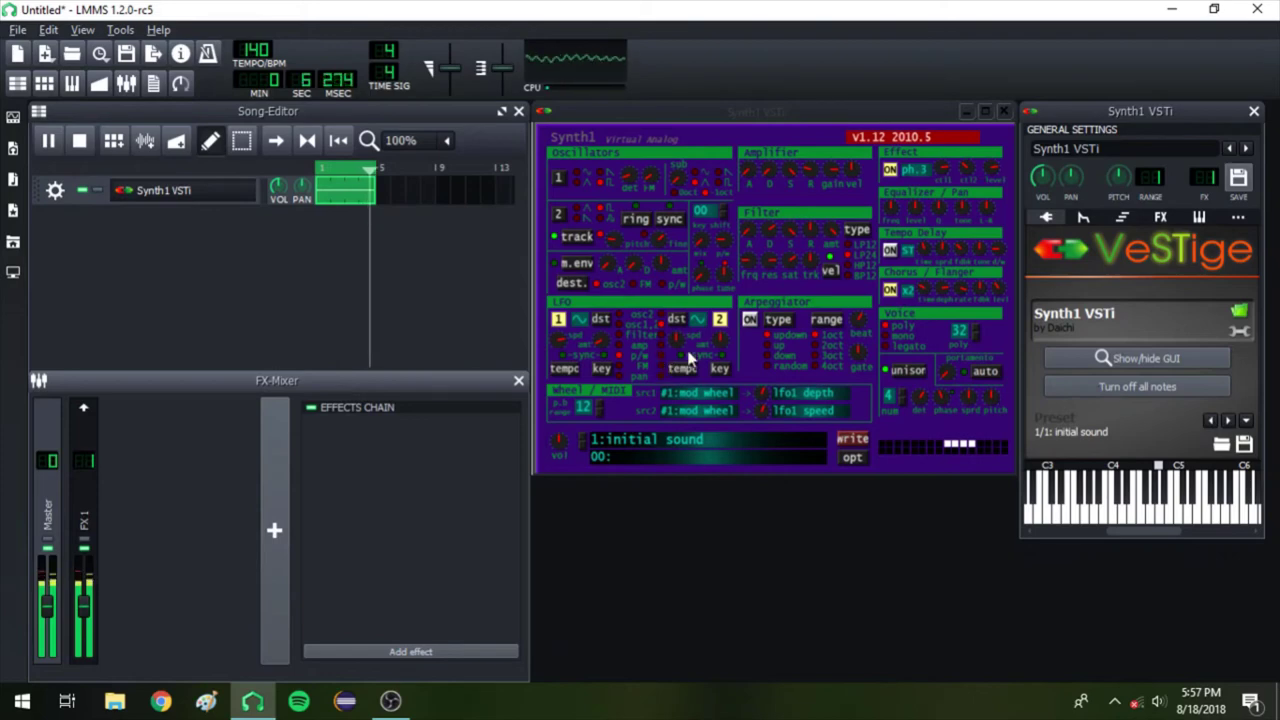
Adjust LFO 2's speed and choose a waveform for oscillator 1
{"action": "mouse_move", "coordinate": [683, 332]}
{"action": "left_mouse_down"}
{"action": "mouse_move", "coordinate": [695, 410]}
{"action": "mouse_move", "coordinate": [692, 305]}
{"action": "mouse_move", "coordinate": [743, 360]}
{"action": "left_mouse_up"}
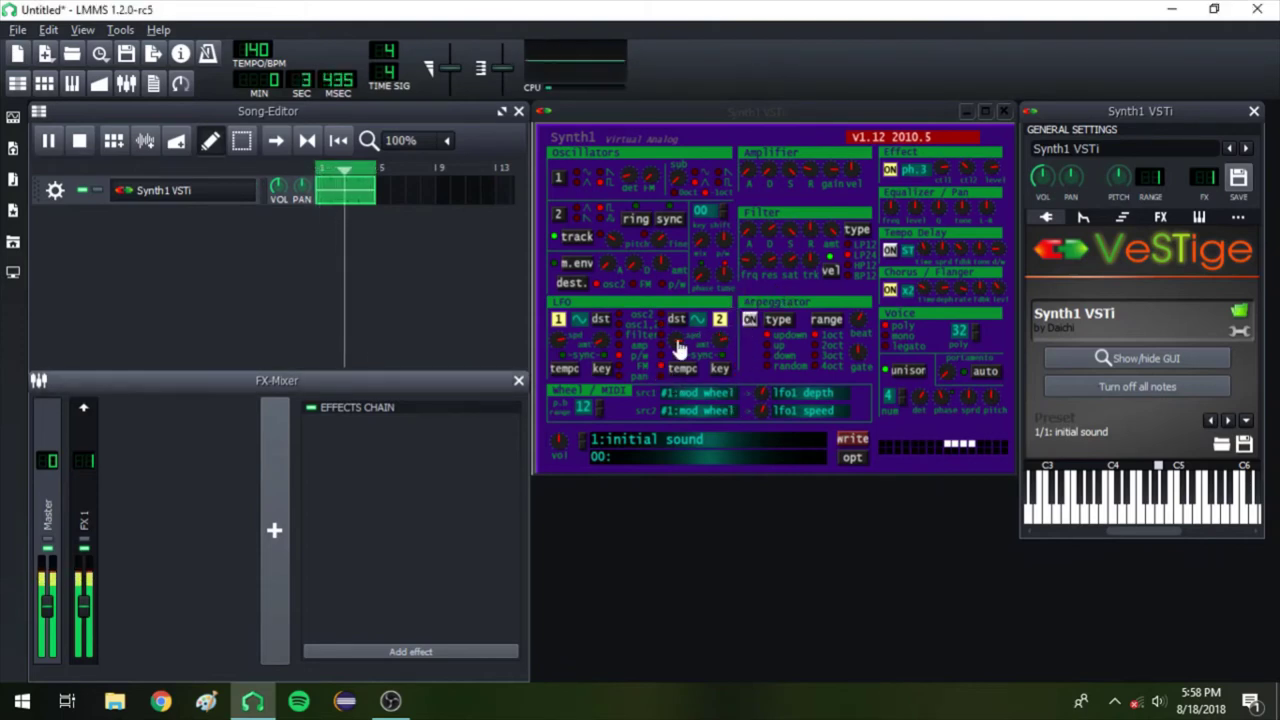
{"action": "mouse_move", "coordinate": [690, 345]}
{"action": "left_mouse_down"}
{"action": "mouse_move", "coordinate": [700, 392]}
{"action": "mouse_move", "coordinate": [703, 300]}
{"action": "mouse_move", "coordinate": [765, 289]}
{"action": "mouse_move", "coordinate": [632, 173]}
{"action": "left_mouse_up"}
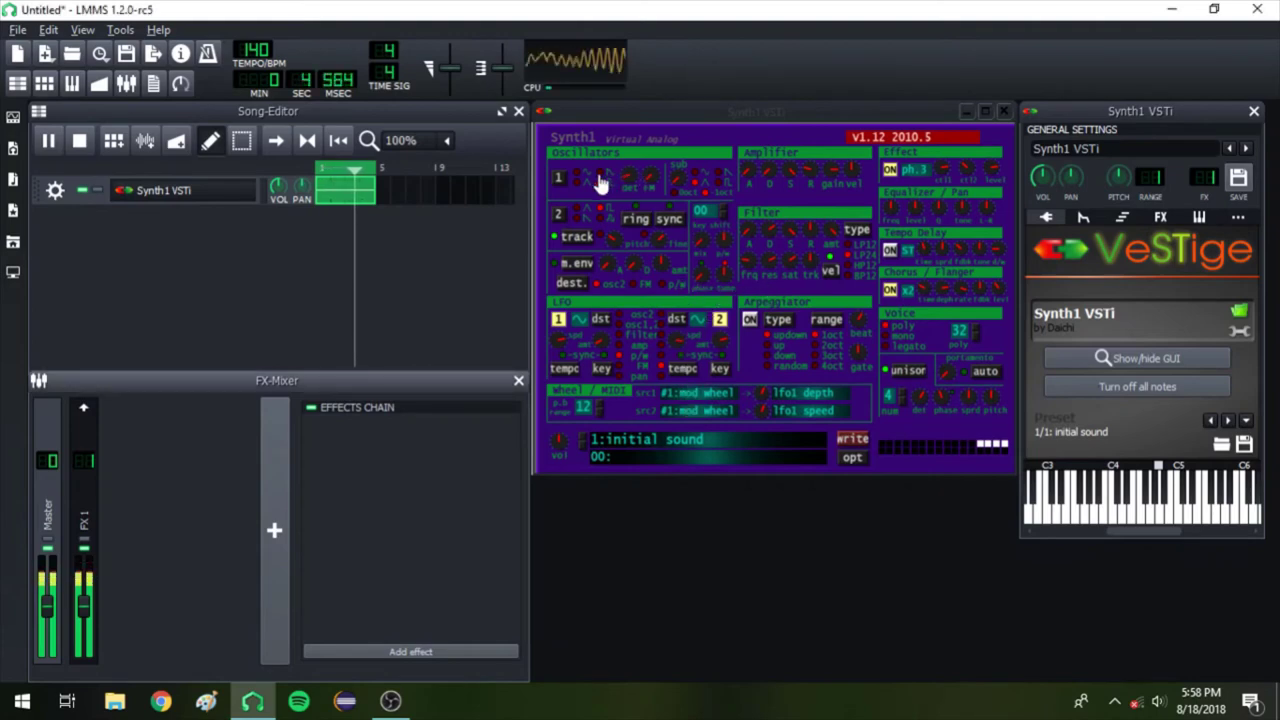
{"action": "left_click", "coordinate": [601, 176]}
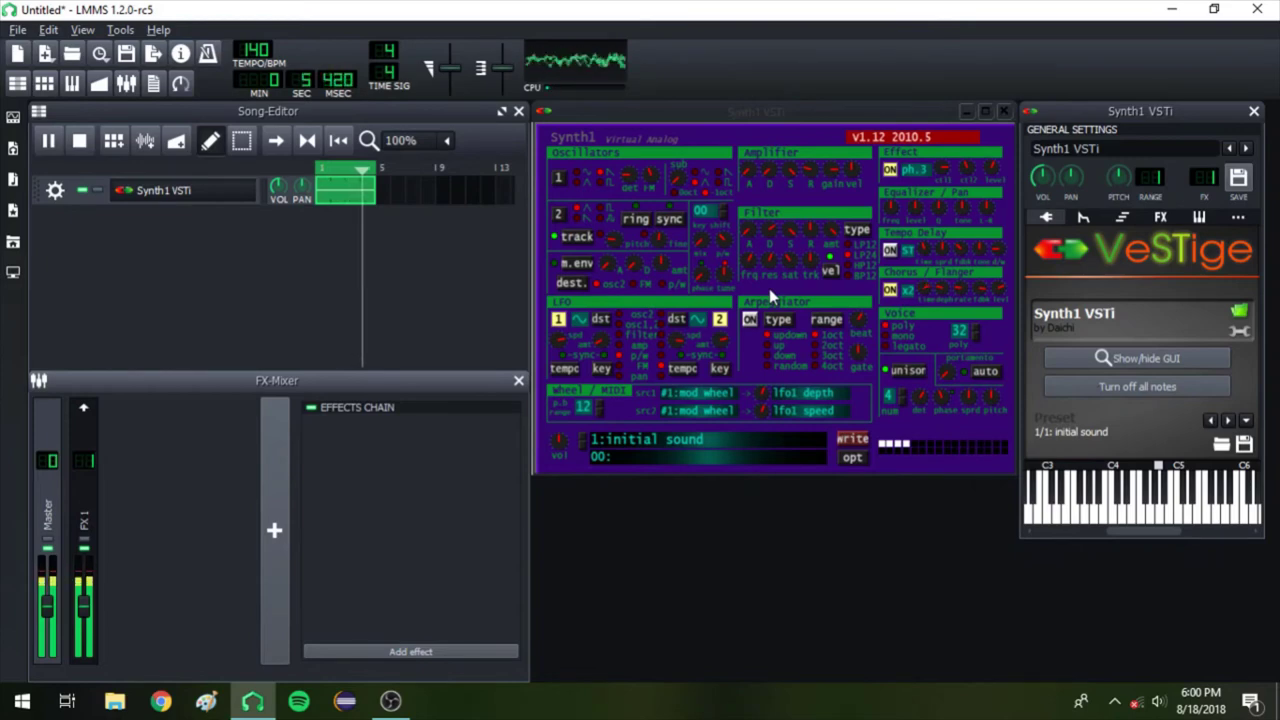
Set the chorus/flanger type to x4 and the oscillator key shift to -24
{"action": "left_click", "coordinate": [909, 290]}
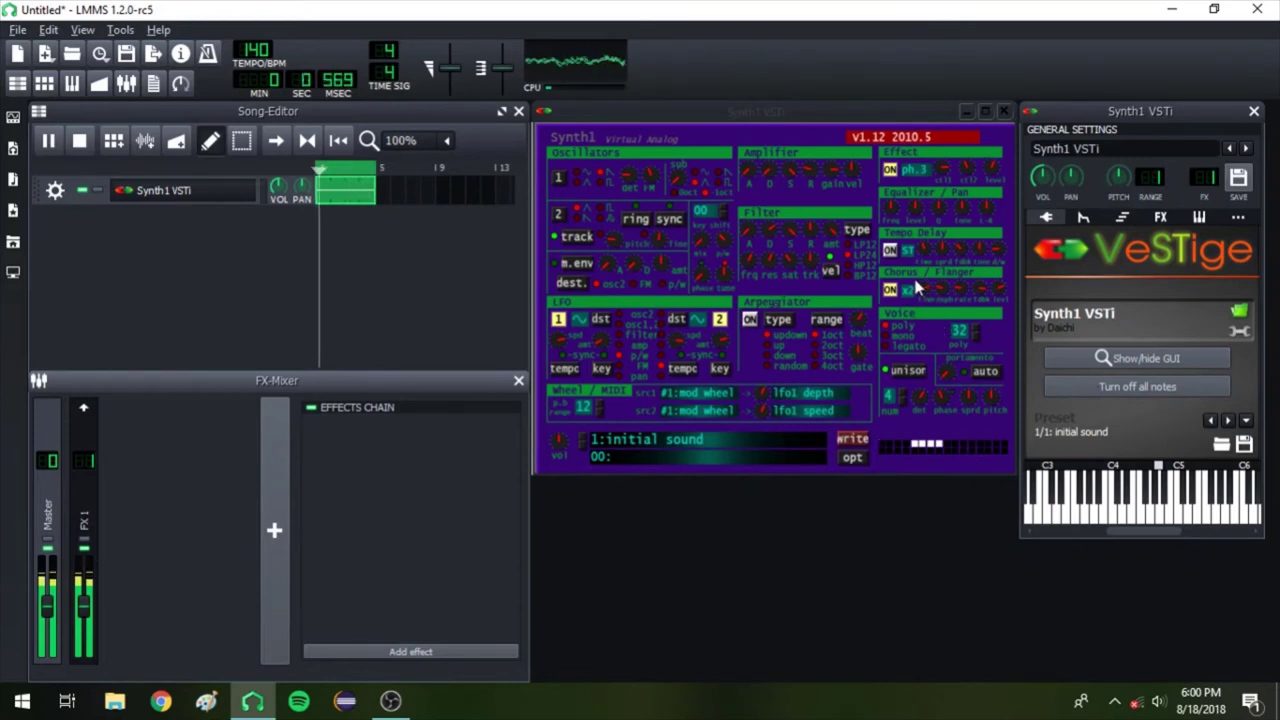
{"action": "left_click", "coordinate": [928, 301]}
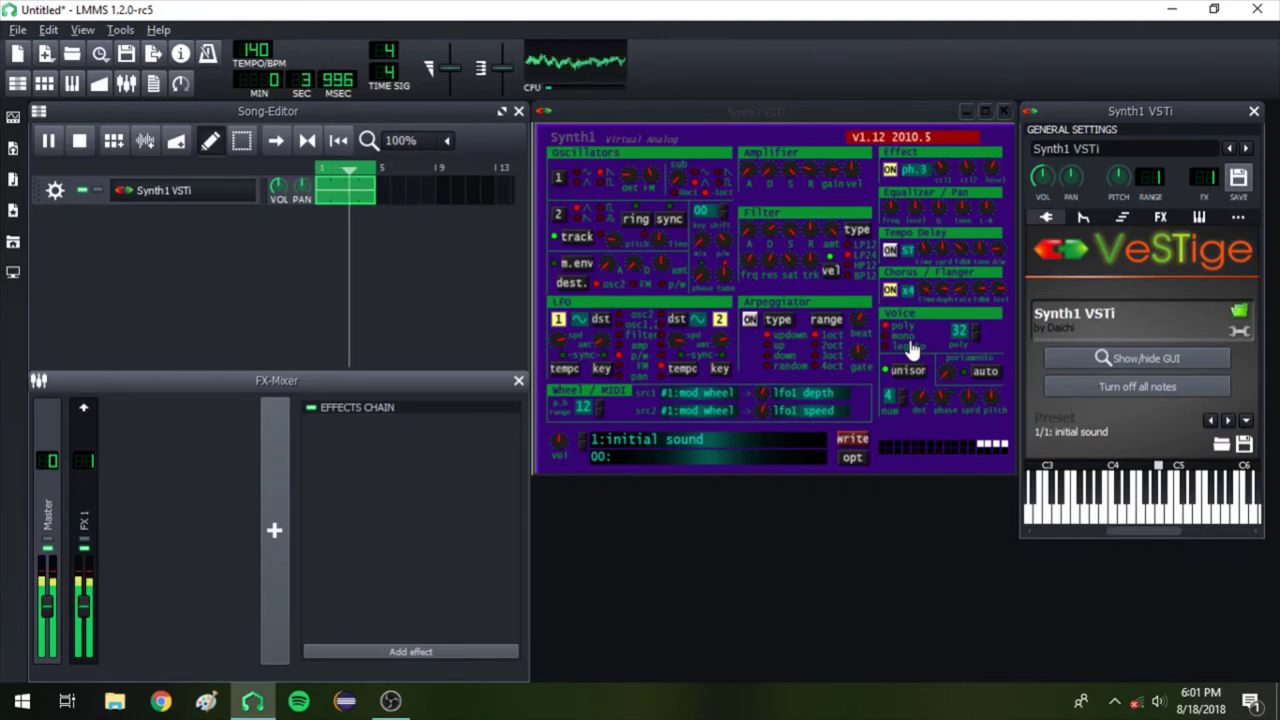
{"action": "left_click_drag", "start_coordinate": [695, 218], "coordinate": [731, 320]}
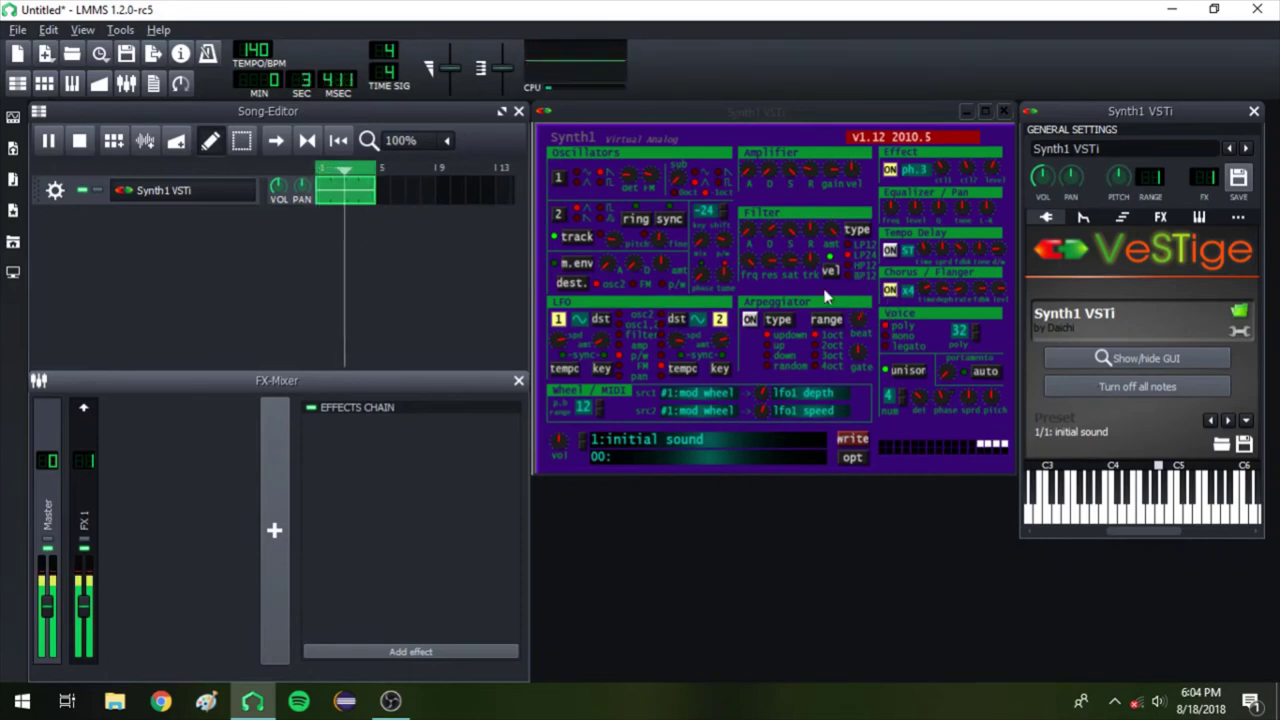
Check the Hard Limiter's settings in FX 1's effects chain and close its controls
{"action": "left_click", "coordinate": [80, 510]}
{"action": "left_click_drag", "start_coordinate": [514, 509], "coordinate": [512, 552]}
{"action": "left_click", "coordinate": [463, 553]}
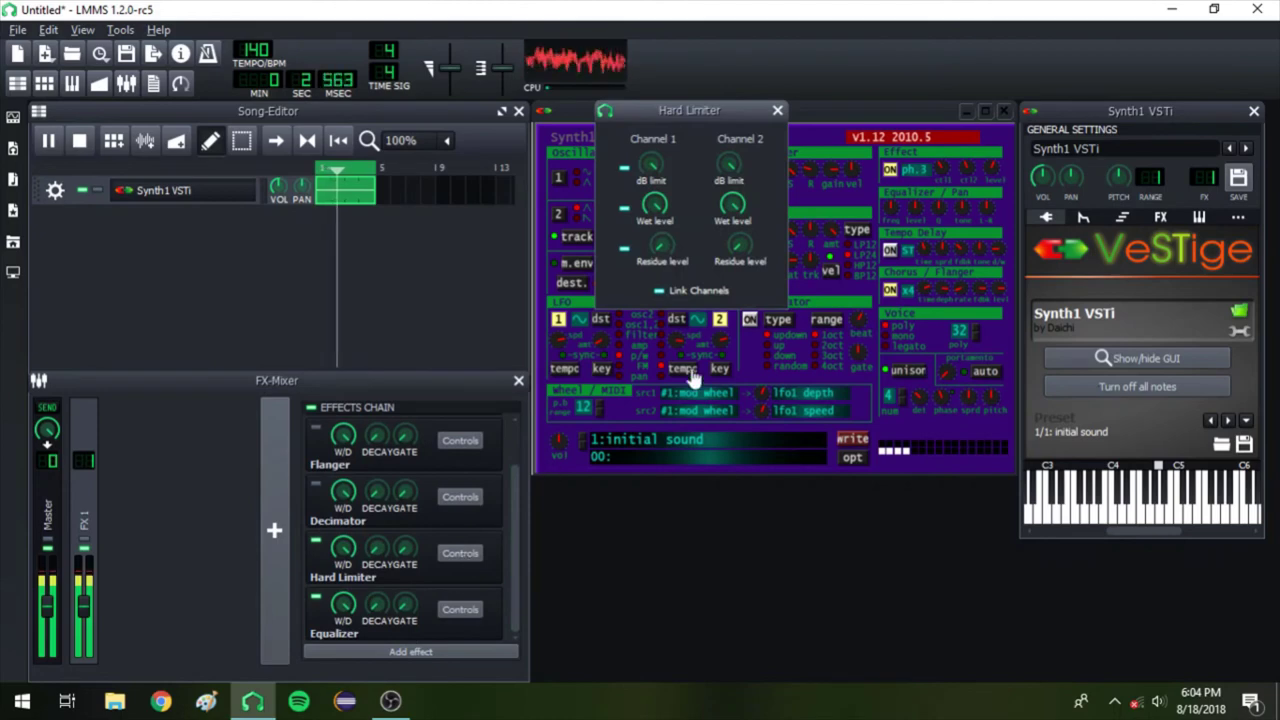
{"action": "left_click", "coordinate": [777, 111]}
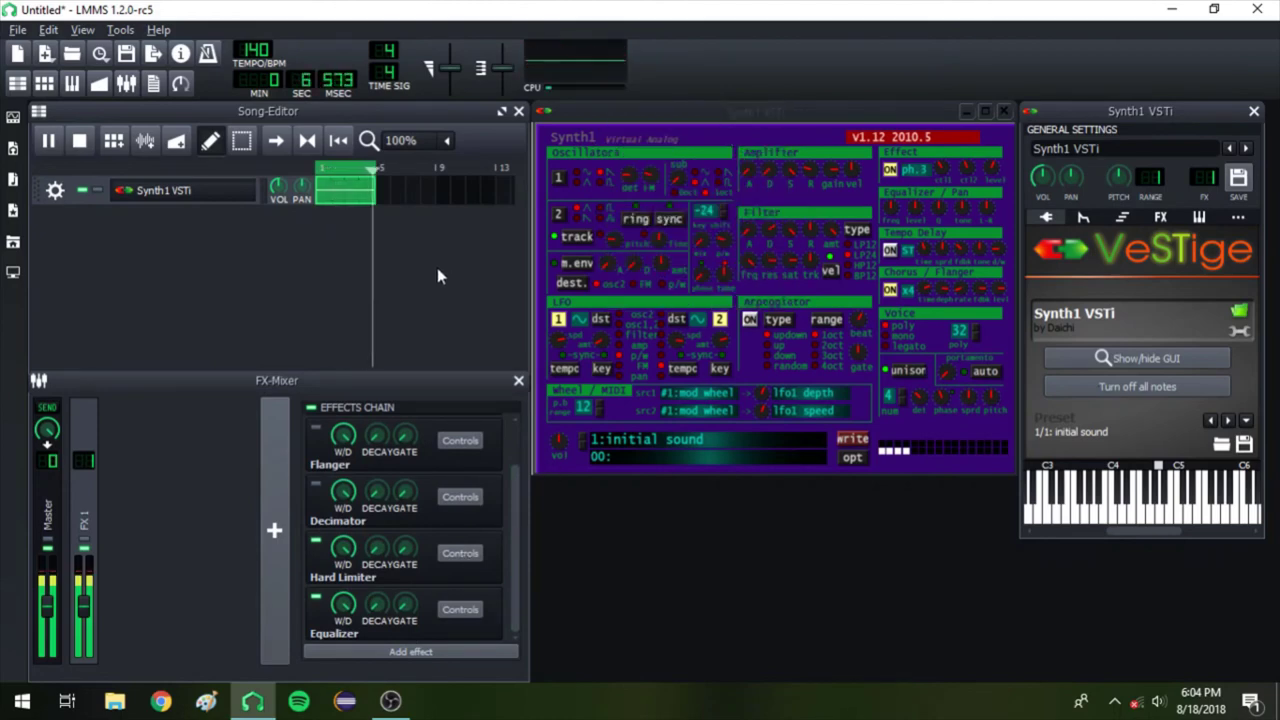
Turn off the Hard Limiter on FX 1 with its controls open, and show the Master channel's effects chain
{"action": "left_click", "coordinate": [315, 546]}
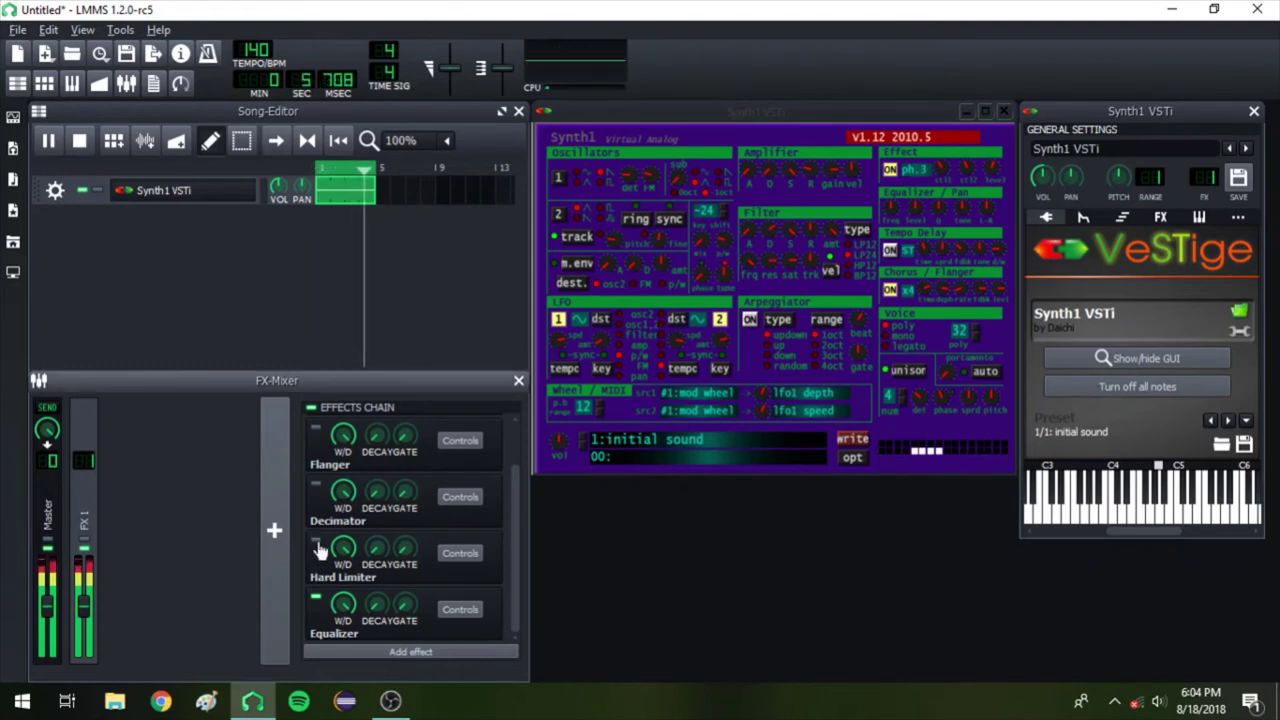
{"action": "left_click", "coordinate": [459, 553]}
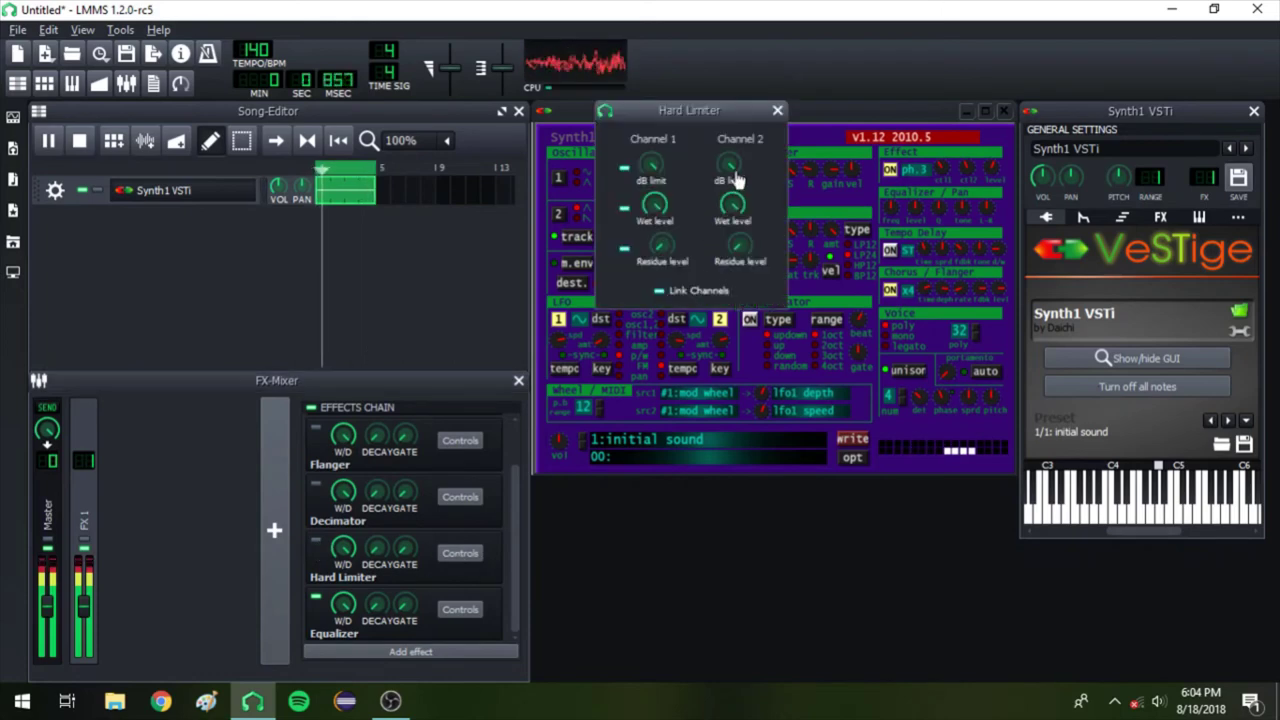
{"action": "left_click", "coordinate": [317, 543]}
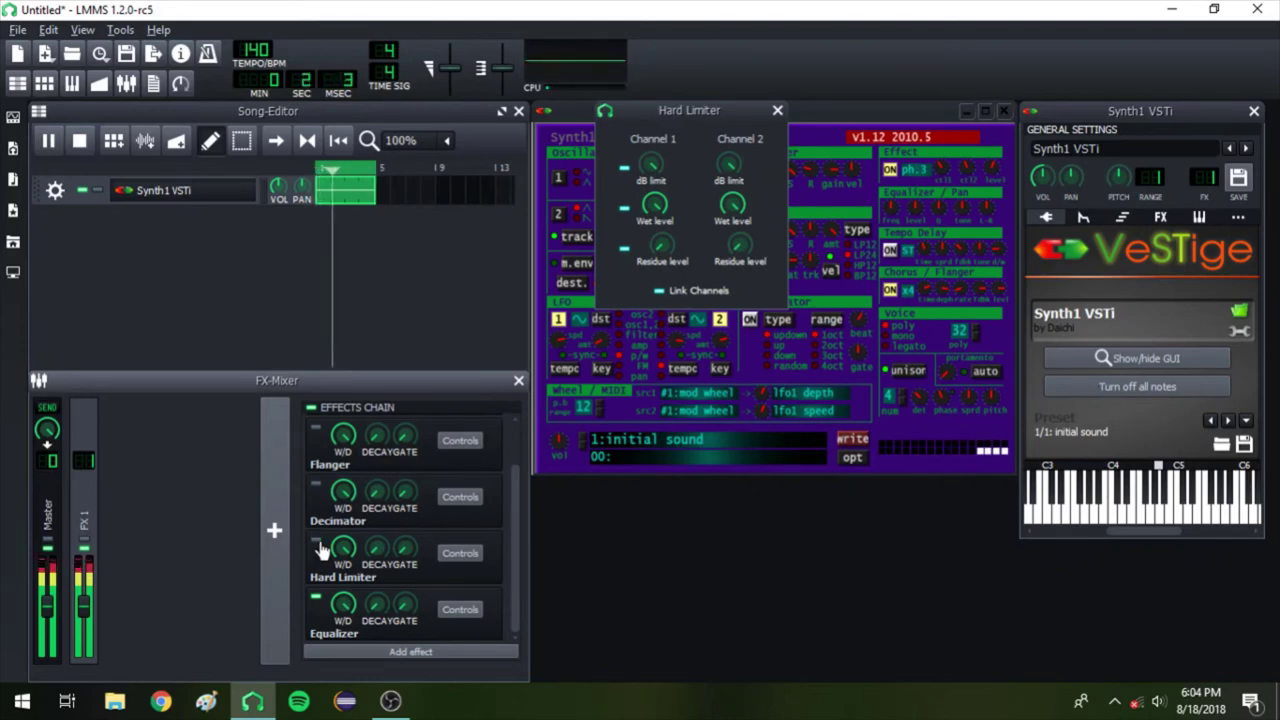
{"action": "left_click", "coordinate": [47, 528]}
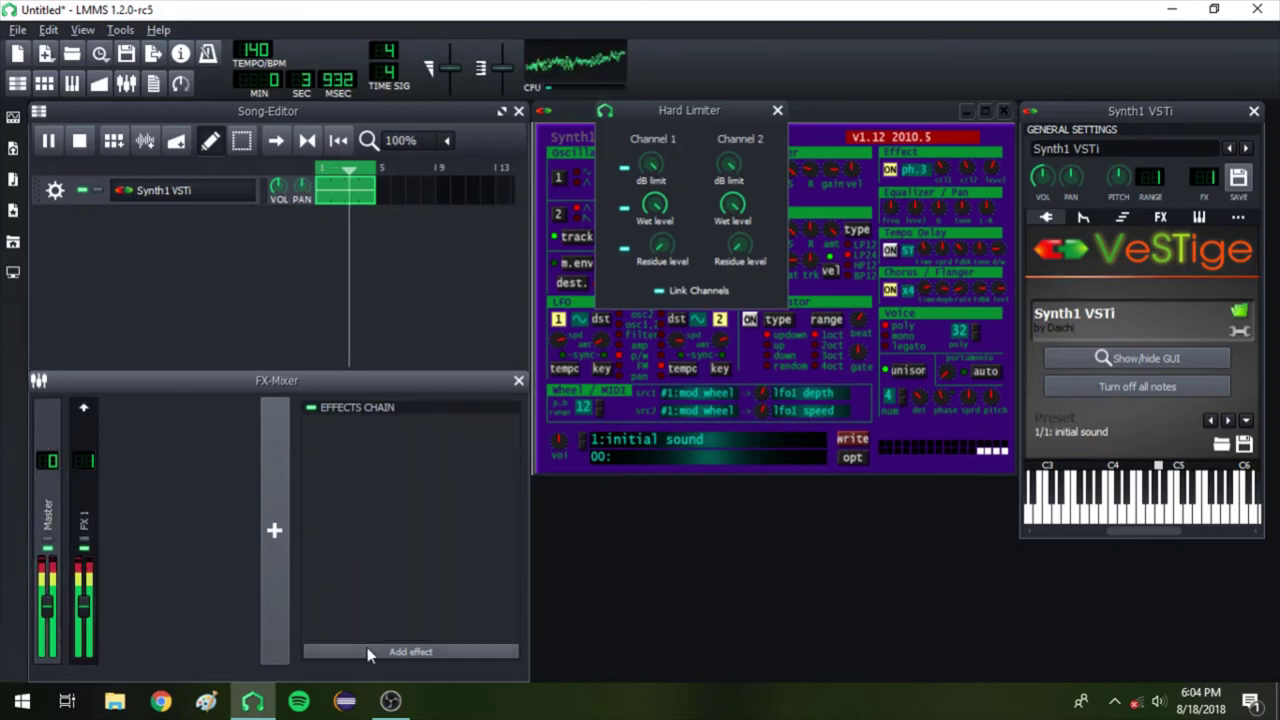
Try a Hard Limiter effect on the Master channel and remove it from the effects chain again
{"action": "left_click", "coordinate": [367, 648]}
{"action": "type", "text": "hard"}
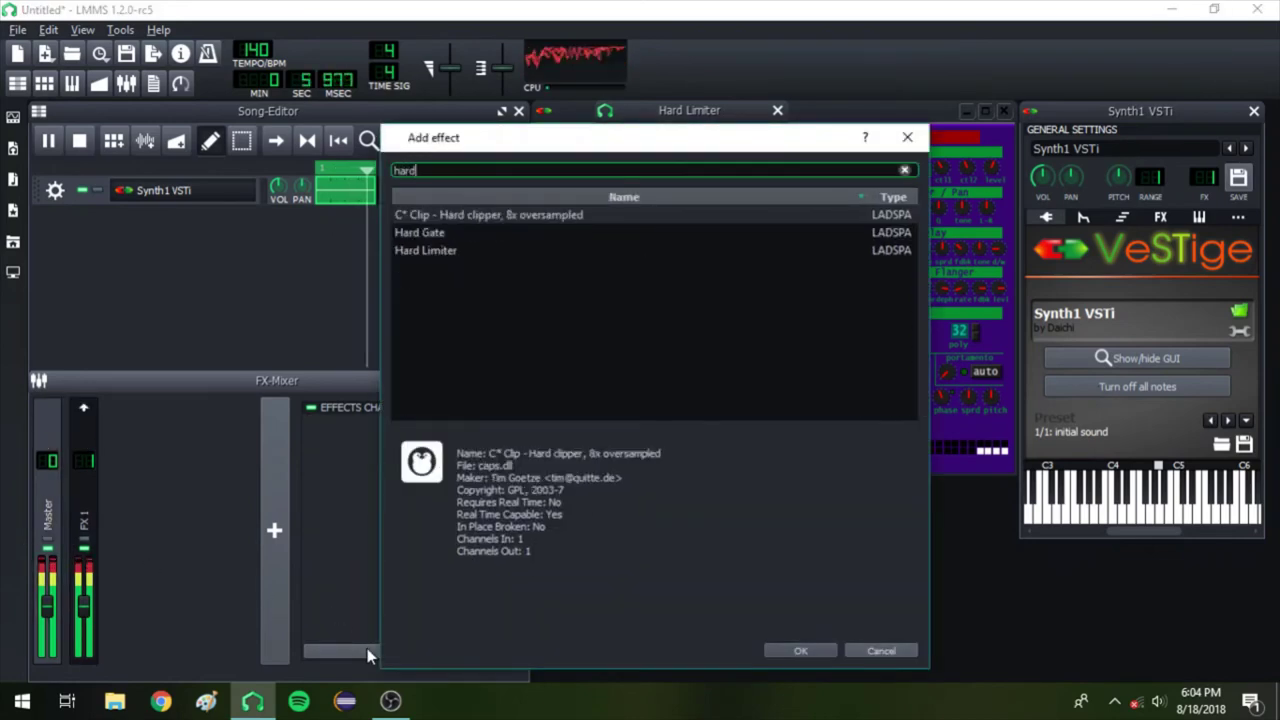
{"action": "key", "text": "Tab"}
{"action": "key", "text": "Down"}
{"action": "key", "text": "Down"}
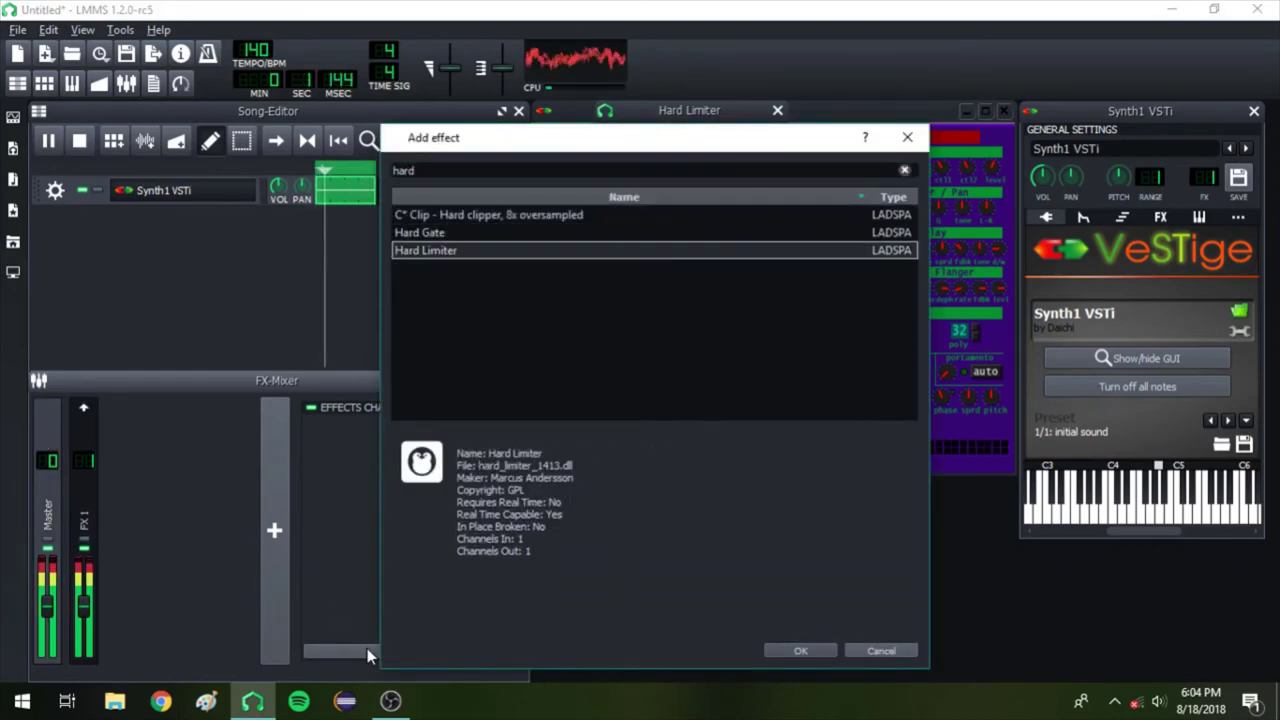
{"action": "key", "text": "Return"}
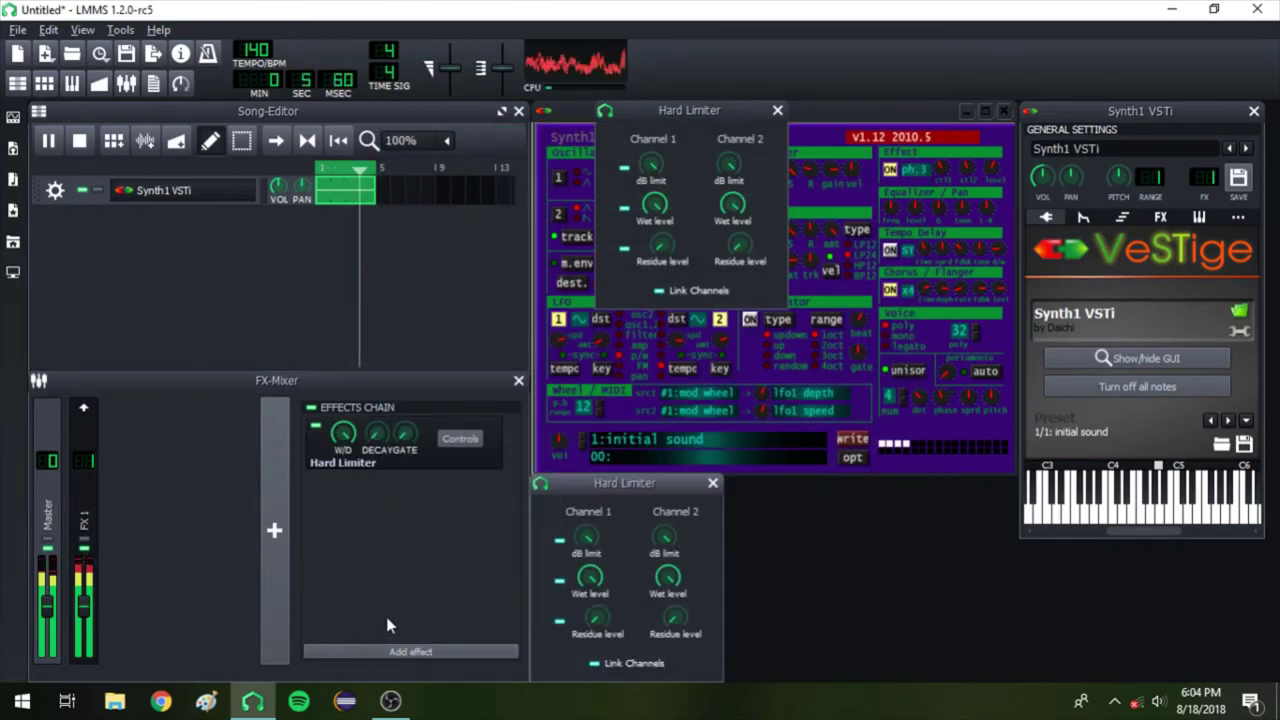
{"action": "left_click", "coordinate": [712, 483]}
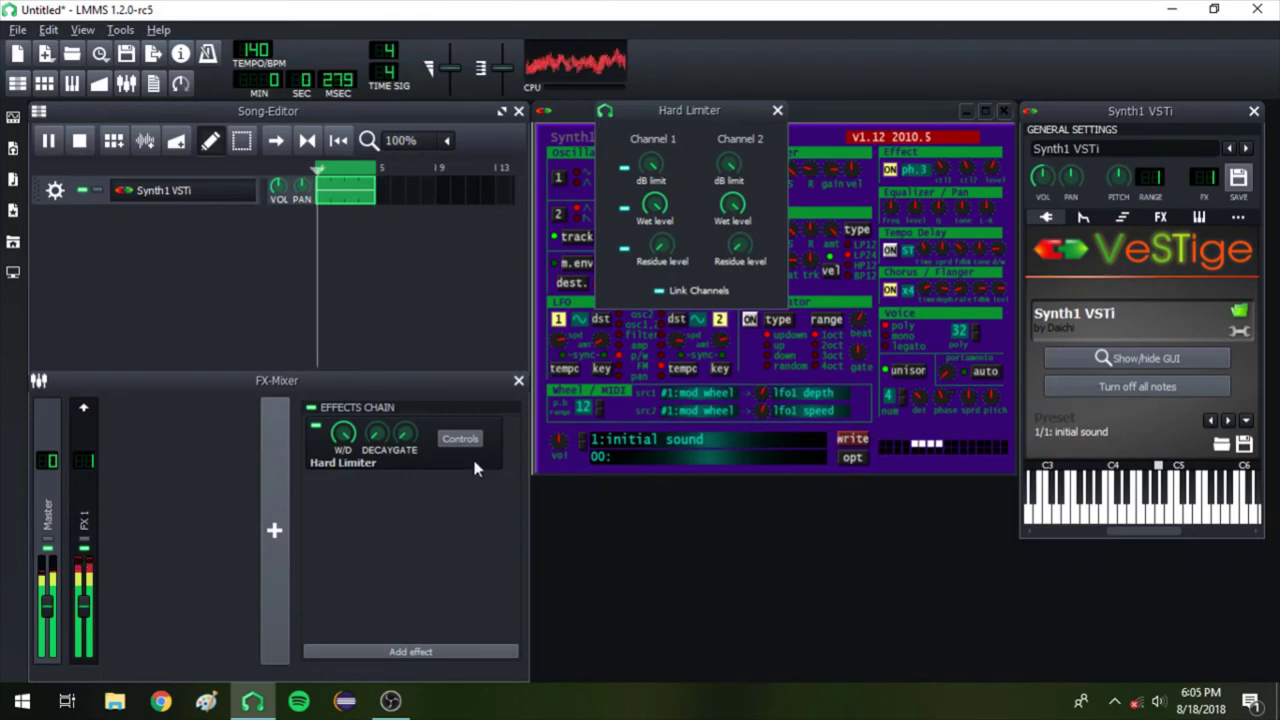
{"action": "right_click", "coordinate": [472, 460]}
{"action": "left_click", "coordinate": [509, 548]}
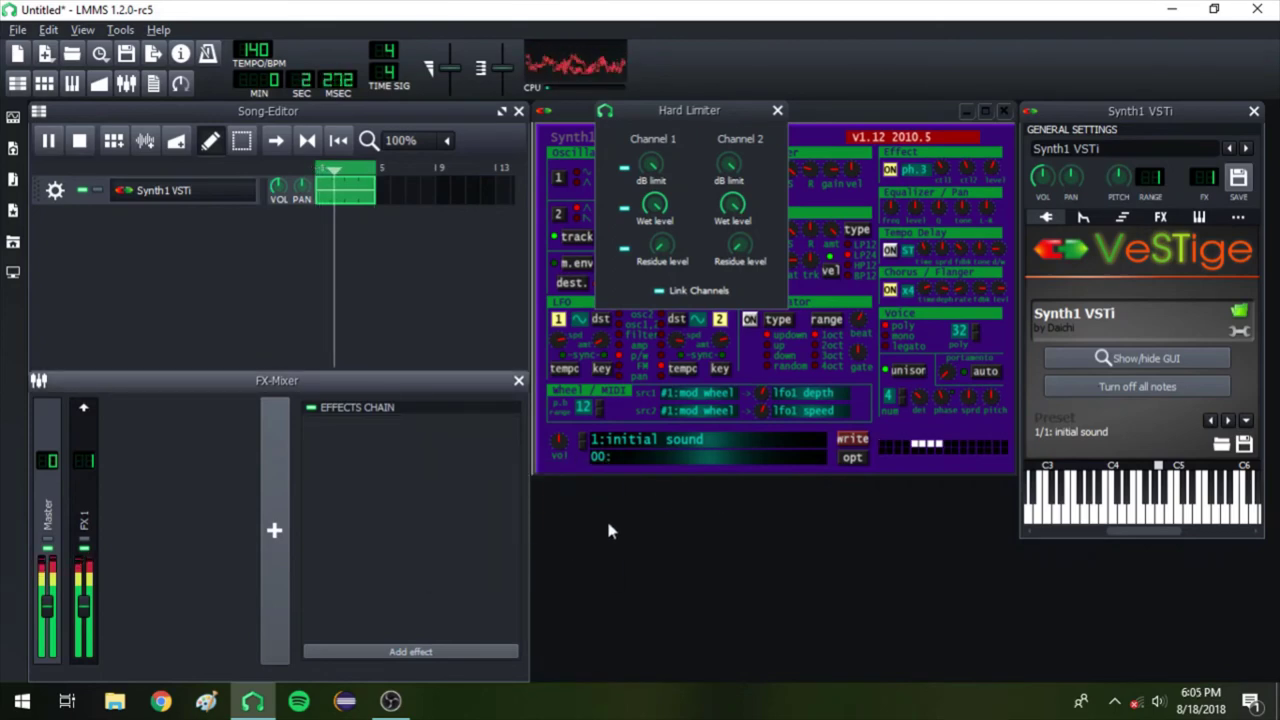
Close the Hard Limiter's controls and remove the Hard Limiter from FX 1's effects chain
{"action": "left_click", "coordinate": [777, 110]}
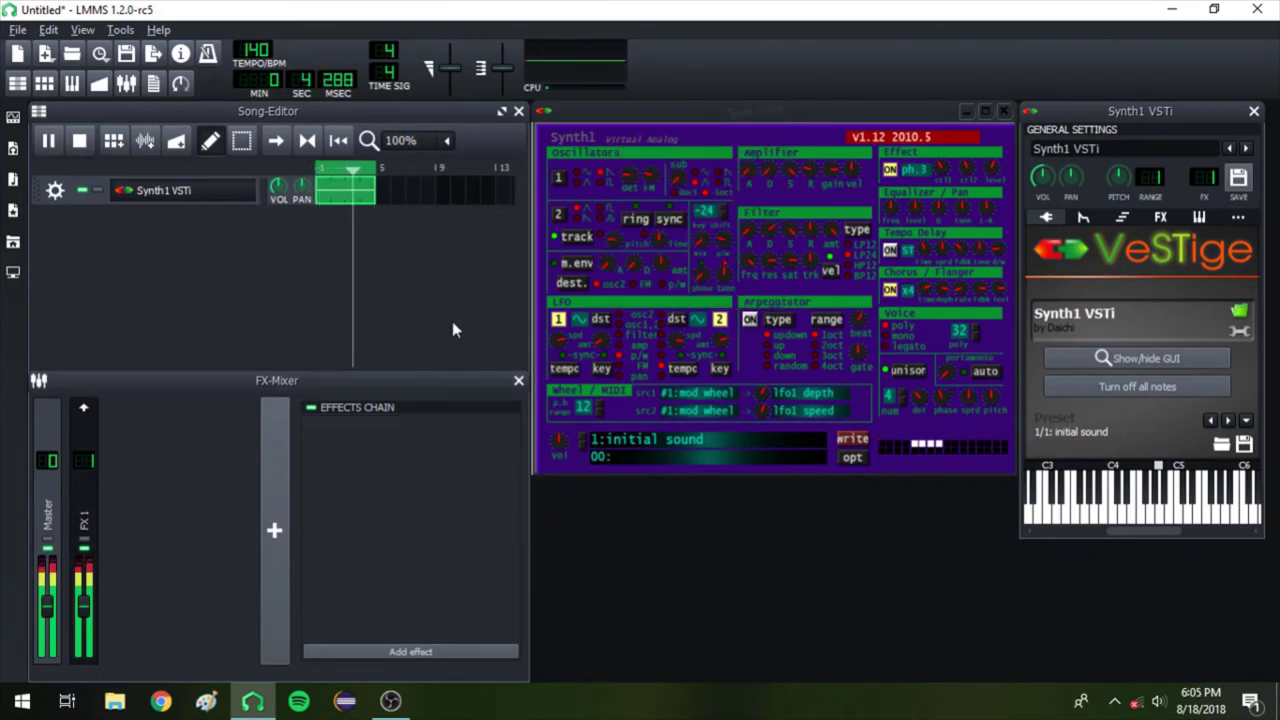
{"action": "left_click", "coordinate": [85, 521]}
{"action": "right_click", "coordinate": [470, 568]}
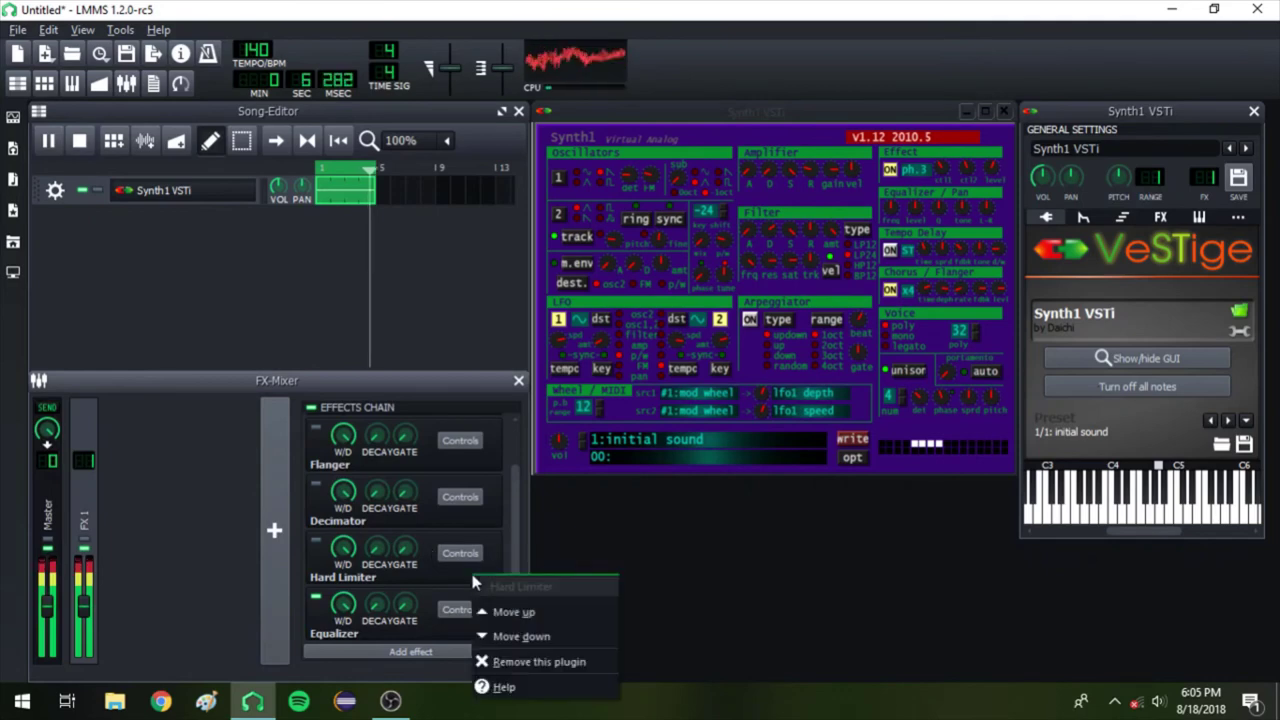
{"action": "left_click", "coordinate": [513, 663]}
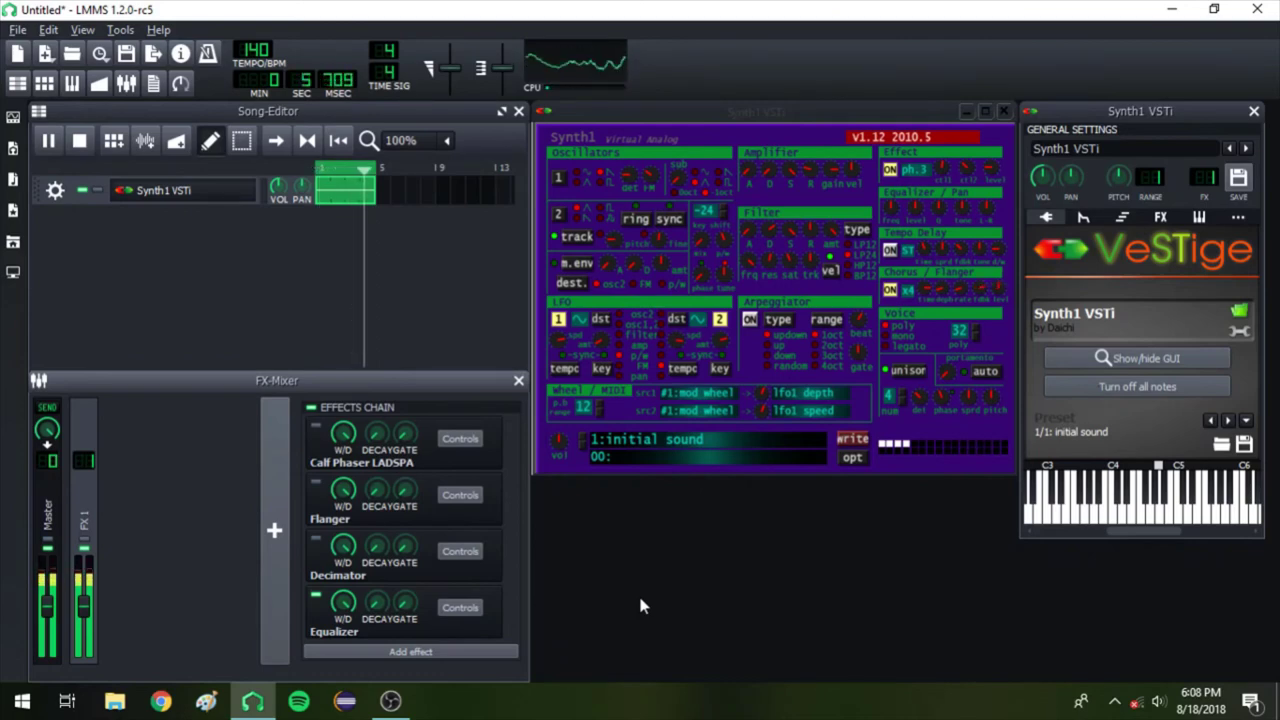
Try the ph.4 effect type, switch the effect to ph.1, and set the unison voice number to 2
{"action": "left_click", "coordinate": [935, 172]}
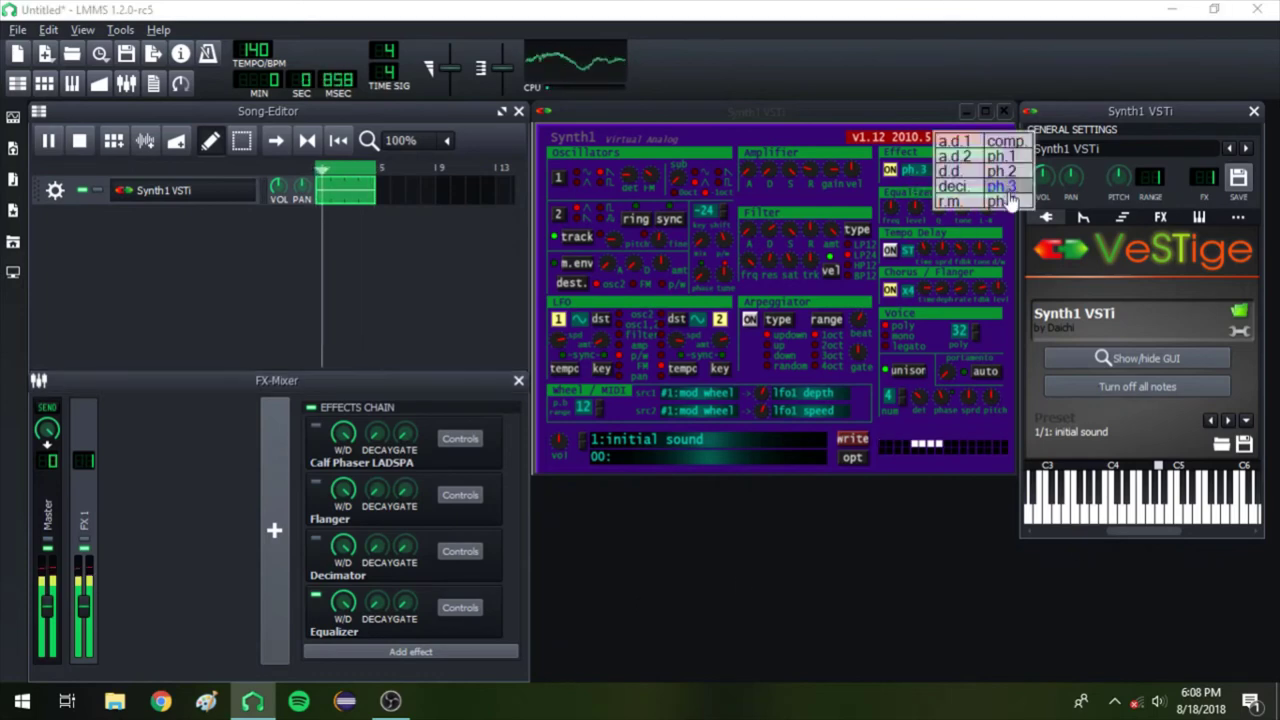
{"action": "left_click", "coordinate": [1005, 198]}
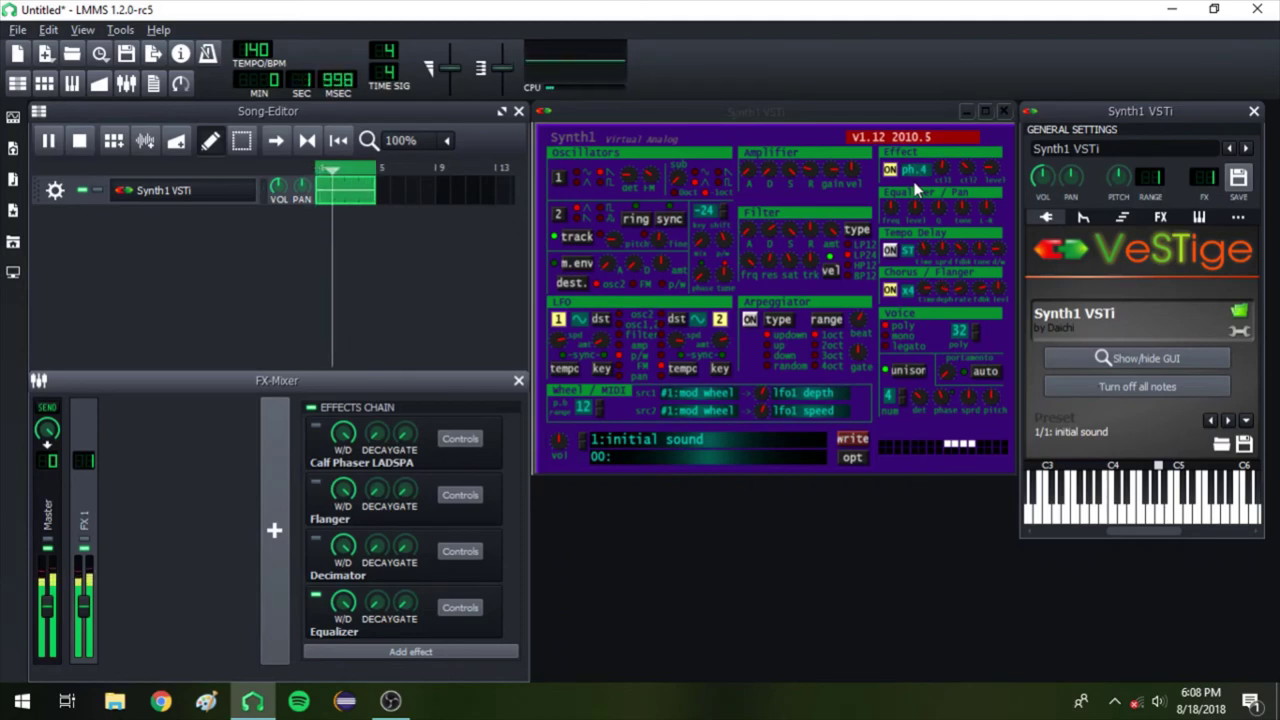
{"action": "left_click", "coordinate": [913, 171]}
{"action": "left_click", "coordinate": [995, 150]}
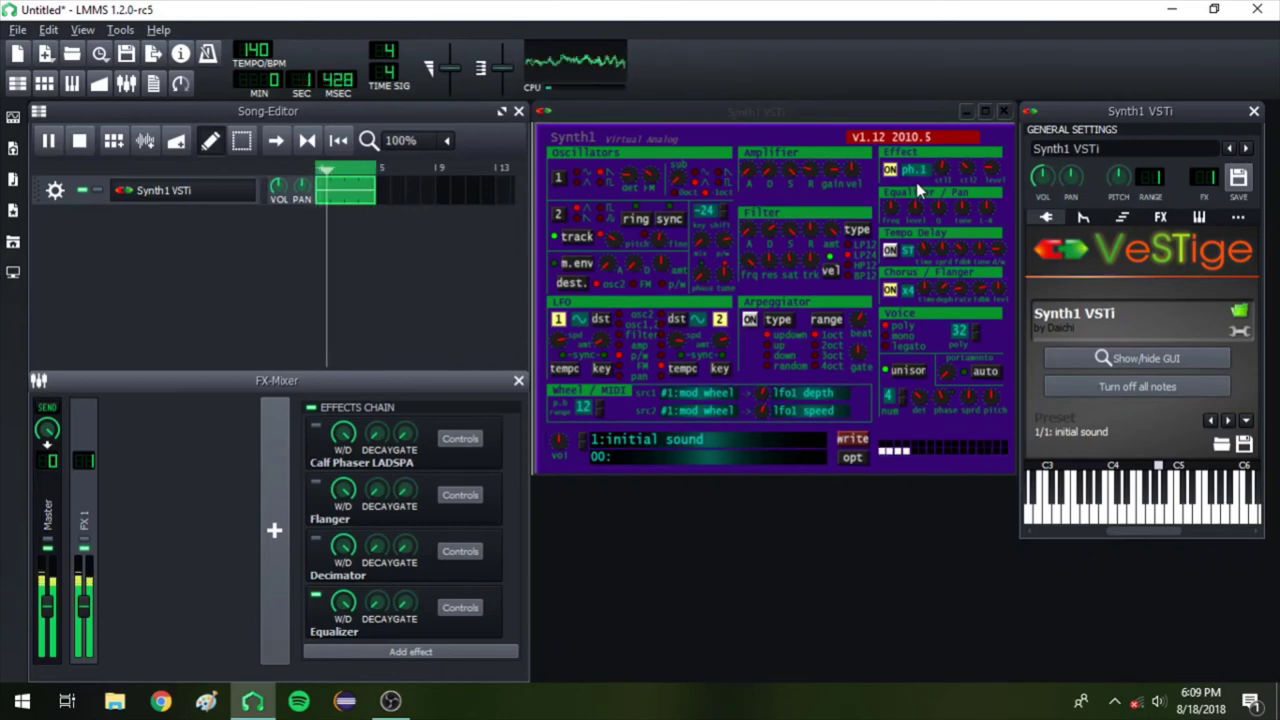
{"action": "left_click_drag", "start_coordinate": [709, 217], "coordinate": [778, 298]}
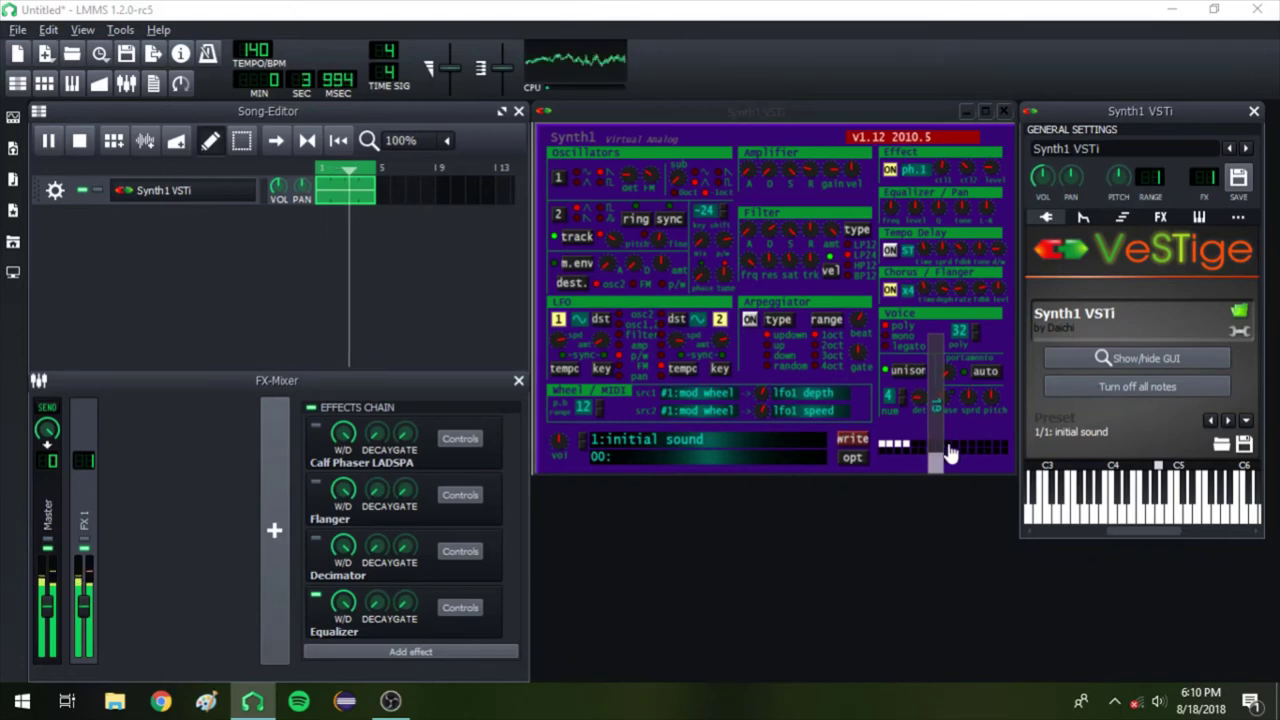
{"action": "left_click_drag", "start_coordinate": [902, 404], "coordinate": [903, 414]}
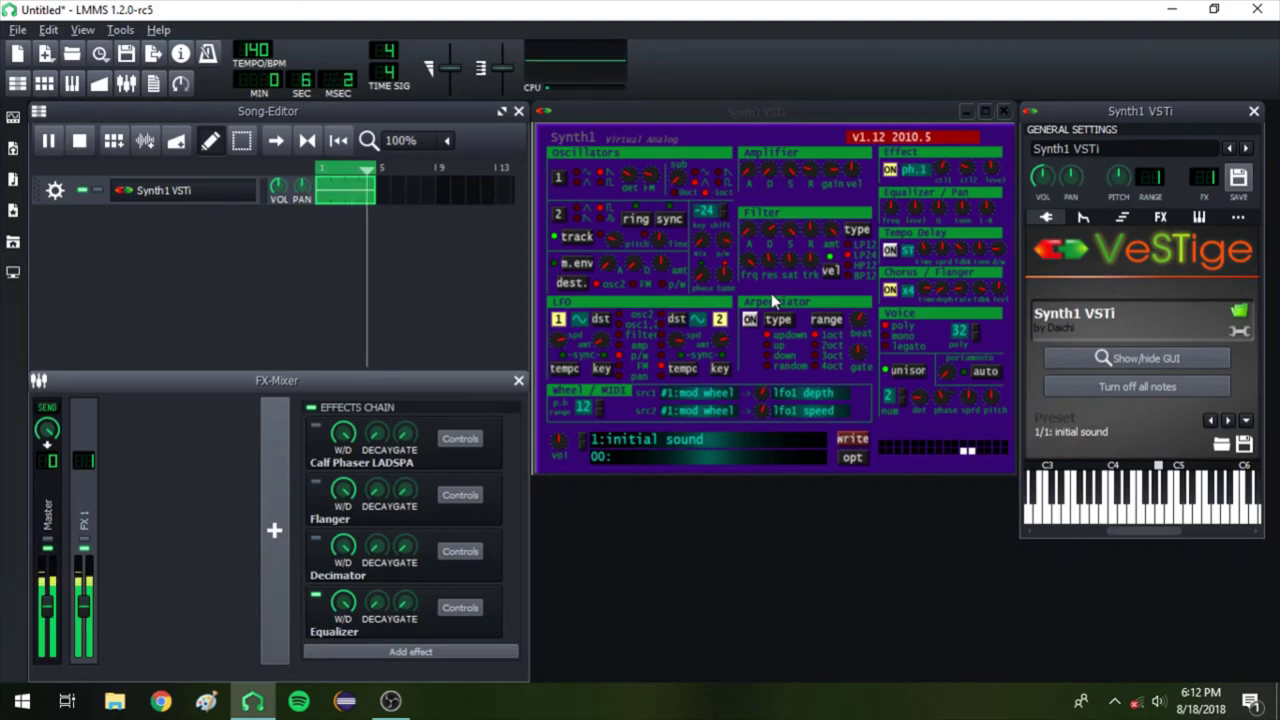
Adjust LFO 2's amount and speed, and readjust LFO 1's amount
{"action": "left_click_drag", "start_coordinate": [735, 340], "coordinate": [750, 302]}
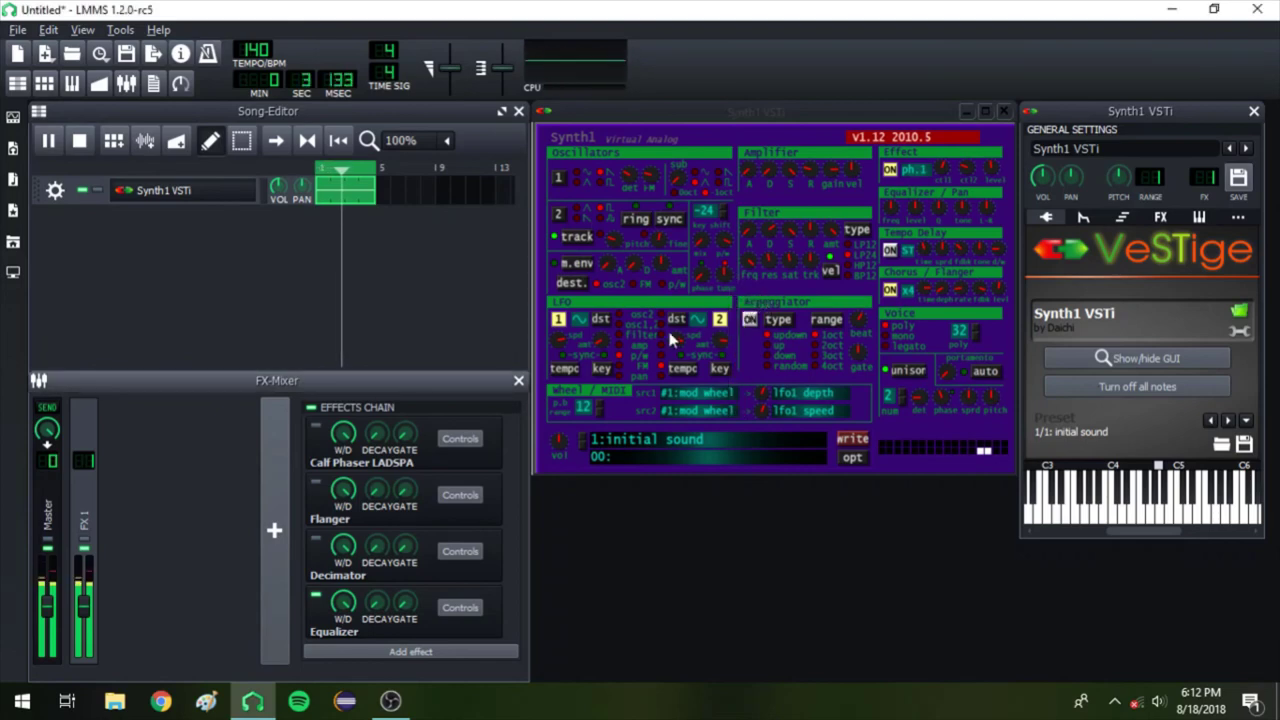
{"action": "left_click_drag", "start_coordinate": [675, 345], "coordinate": [706, 400]}
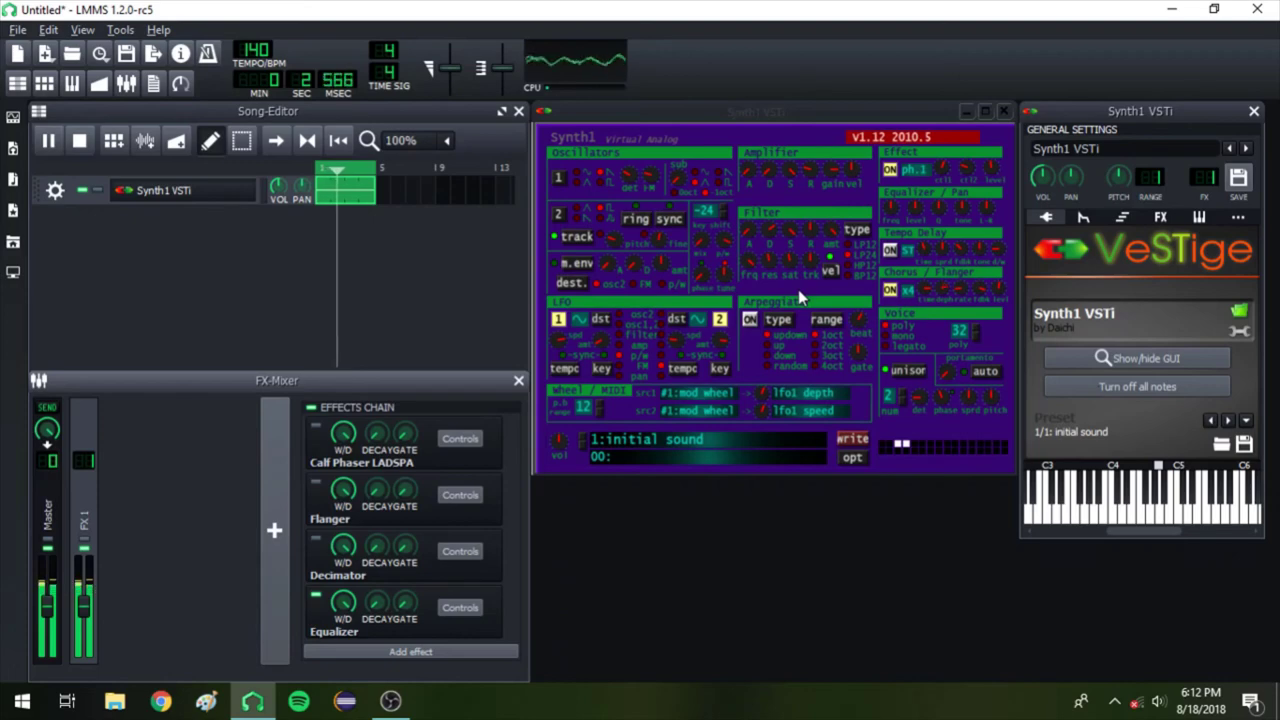
{"action": "left_click_drag", "start_coordinate": [688, 366], "coordinate": [766, 294]}
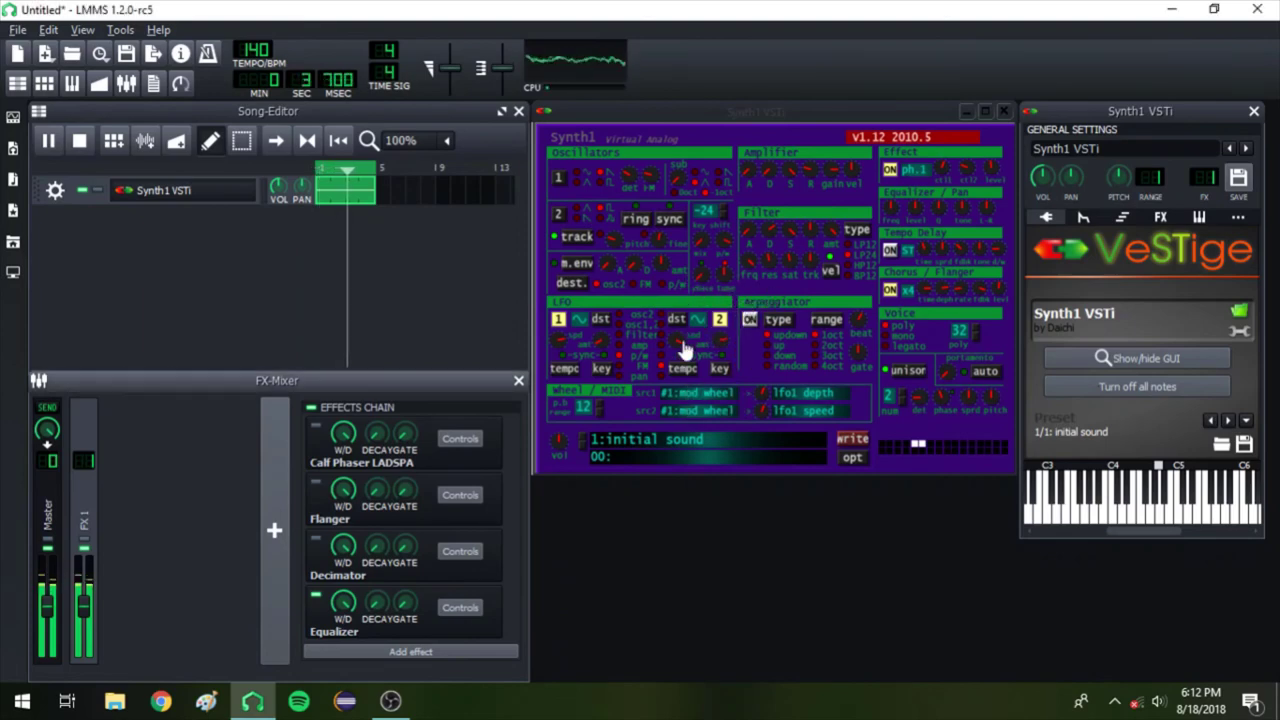
{"action": "left_click_drag", "start_coordinate": [686, 349], "coordinate": [760, 295]}
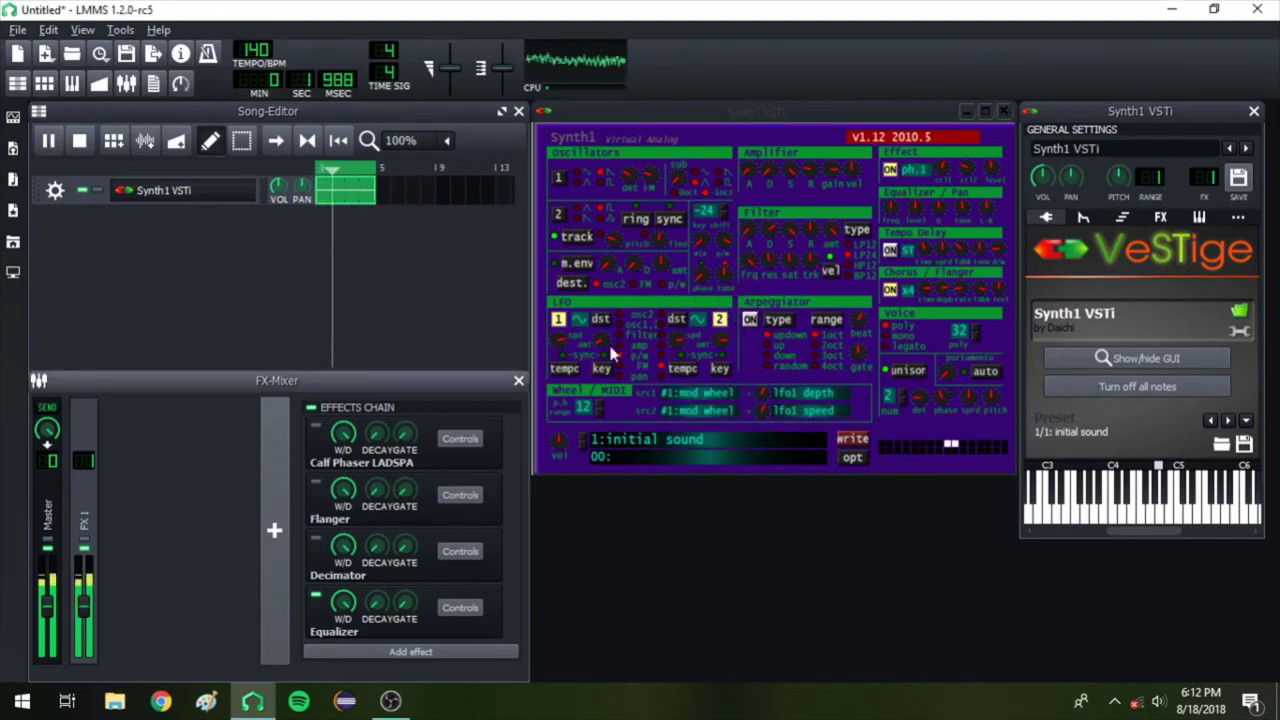
{"action": "left_click_drag", "start_coordinate": [601, 349], "coordinate": [624, 375]}
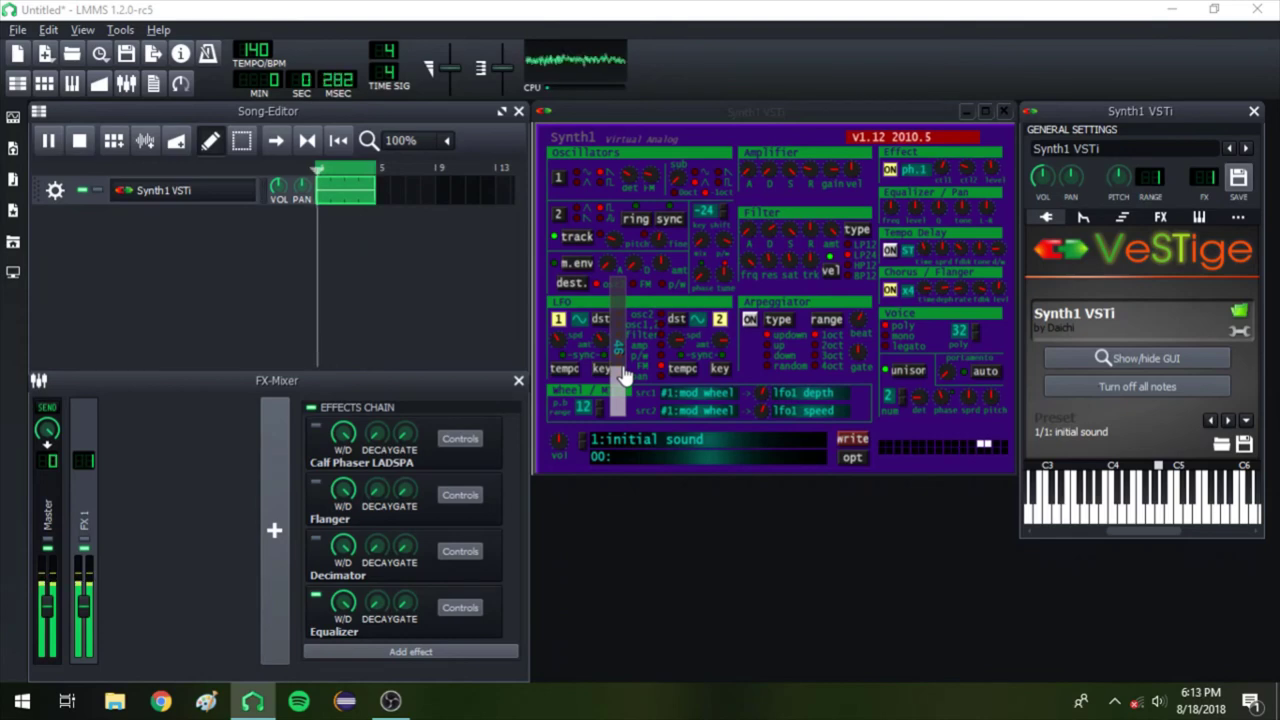
{"action": "left_click_drag", "start_coordinate": [622, 375], "coordinate": [828, 330]}
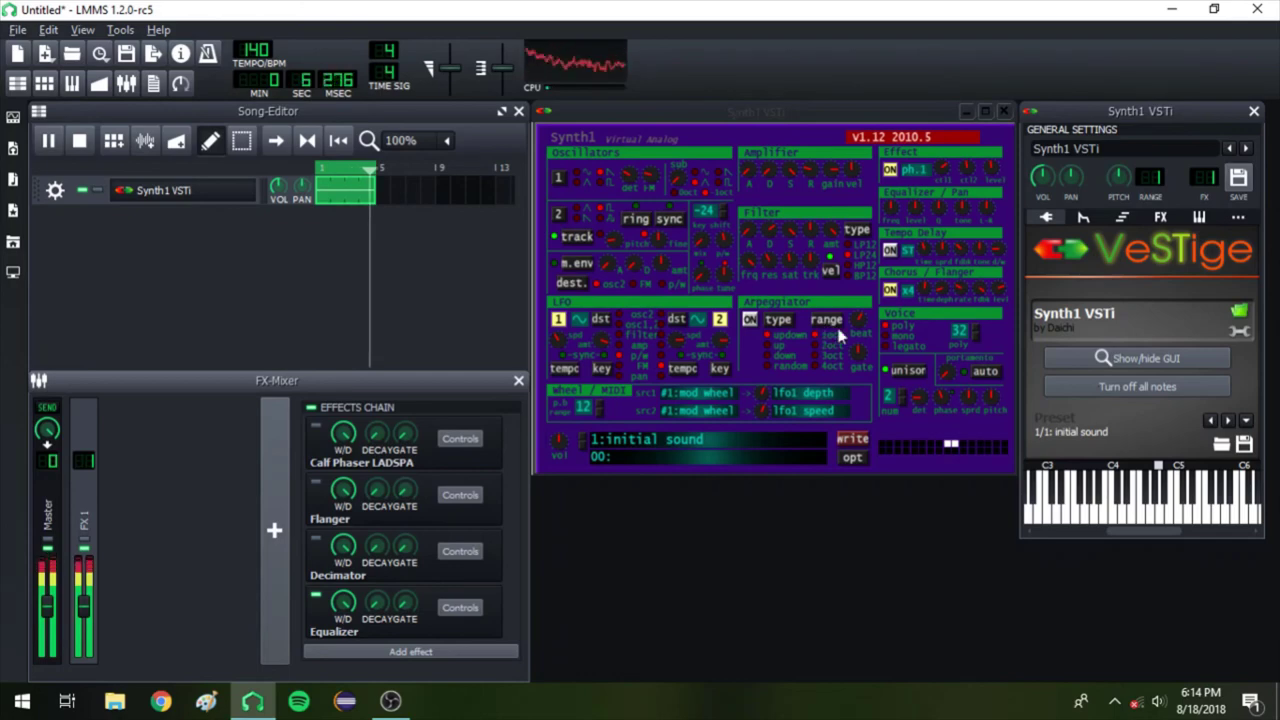
Experiment with the oscillator key shift and the filter section's controls
{"action": "left_click_drag", "start_coordinate": [710, 228], "coordinate": [729, 310]}
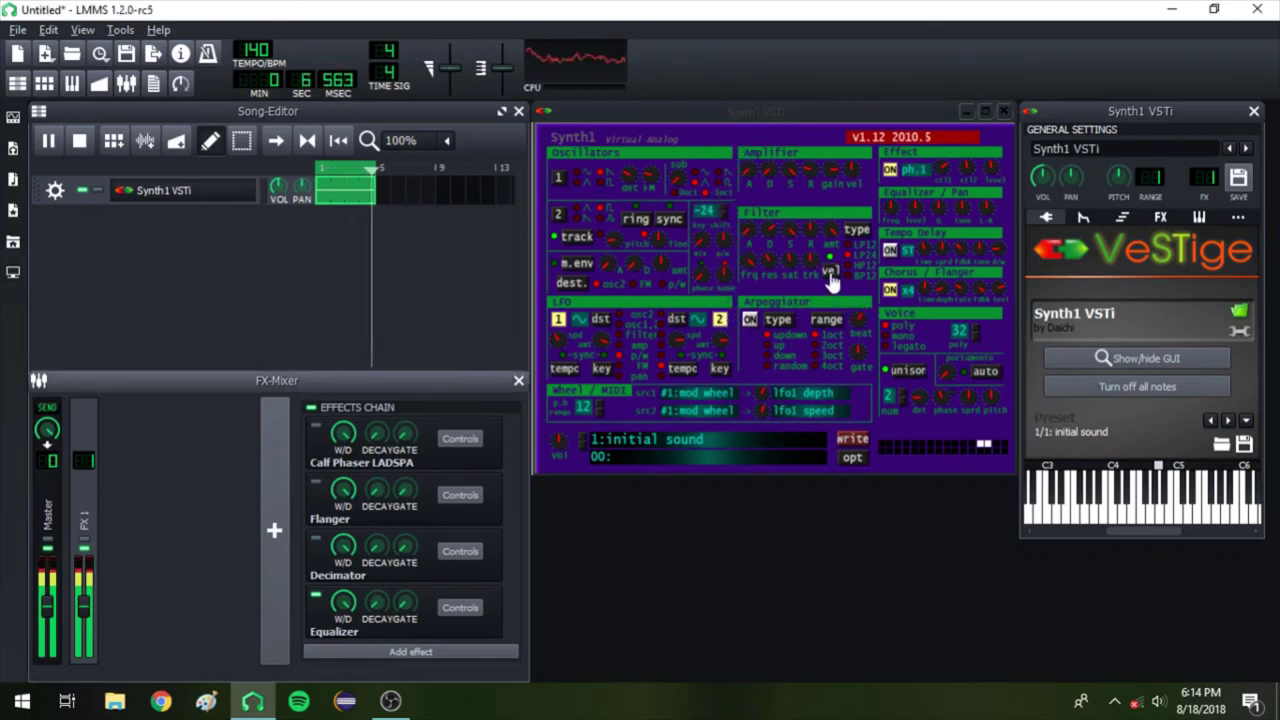
{"action": "left_click_drag", "start_coordinate": [829, 268], "coordinate": [828, 190]}
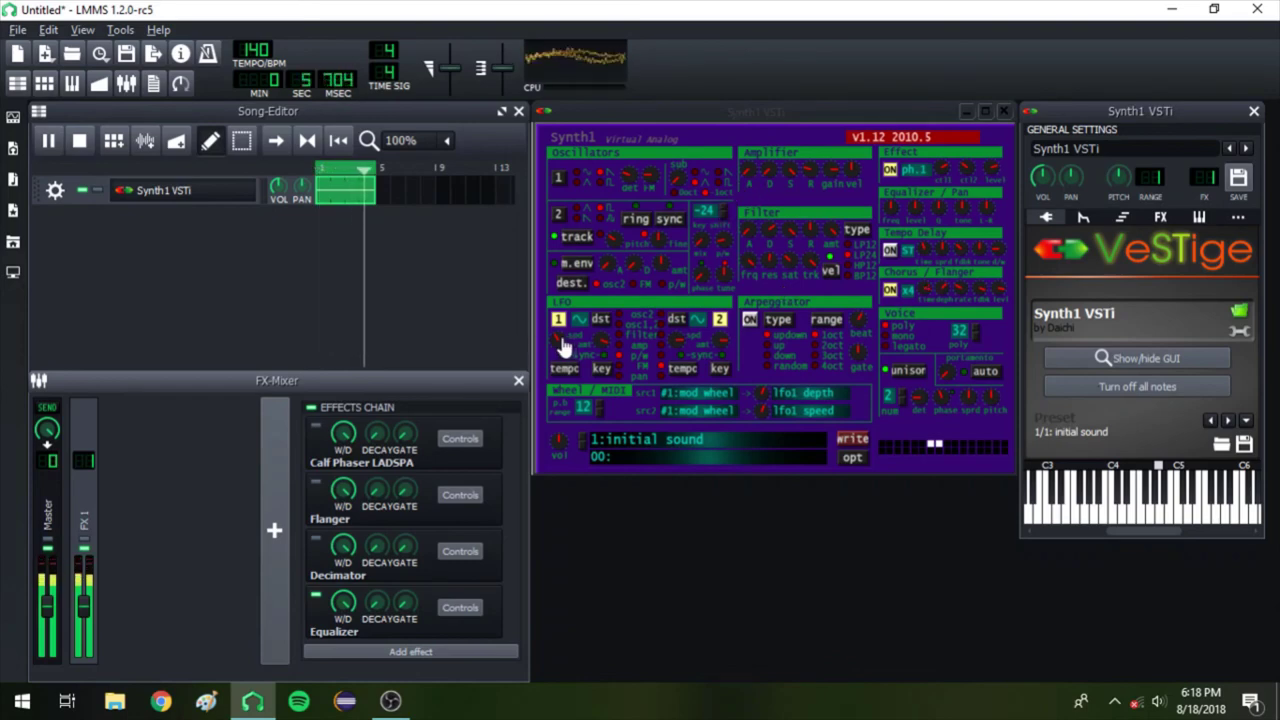
Adjust both LFOs' speeds and LFO 1's amount, and set the effect type to ph.4
{"action": "left_click_drag", "start_coordinate": [563, 345], "coordinate": [578, 414]}
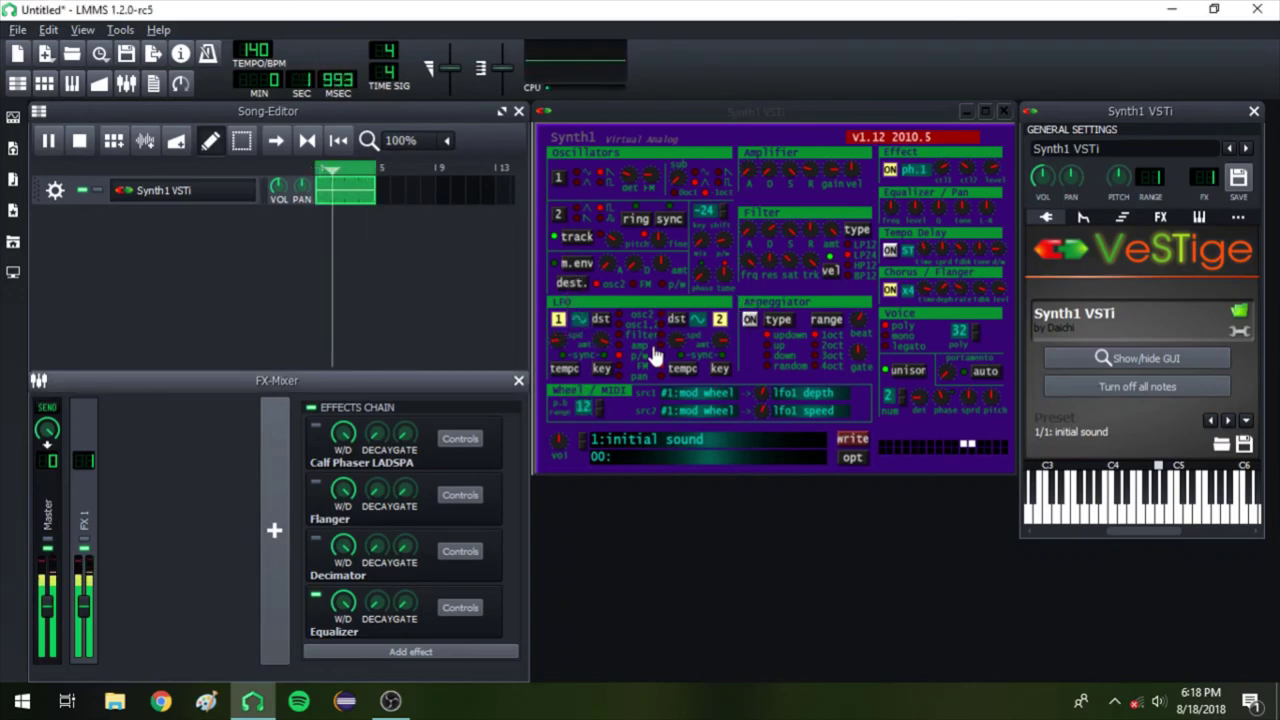
{"action": "left_click_drag", "start_coordinate": [686, 349], "coordinate": [757, 295]}
{"action": "left_click_drag", "start_coordinate": [612, 348], "coordinate": [752, 295]}
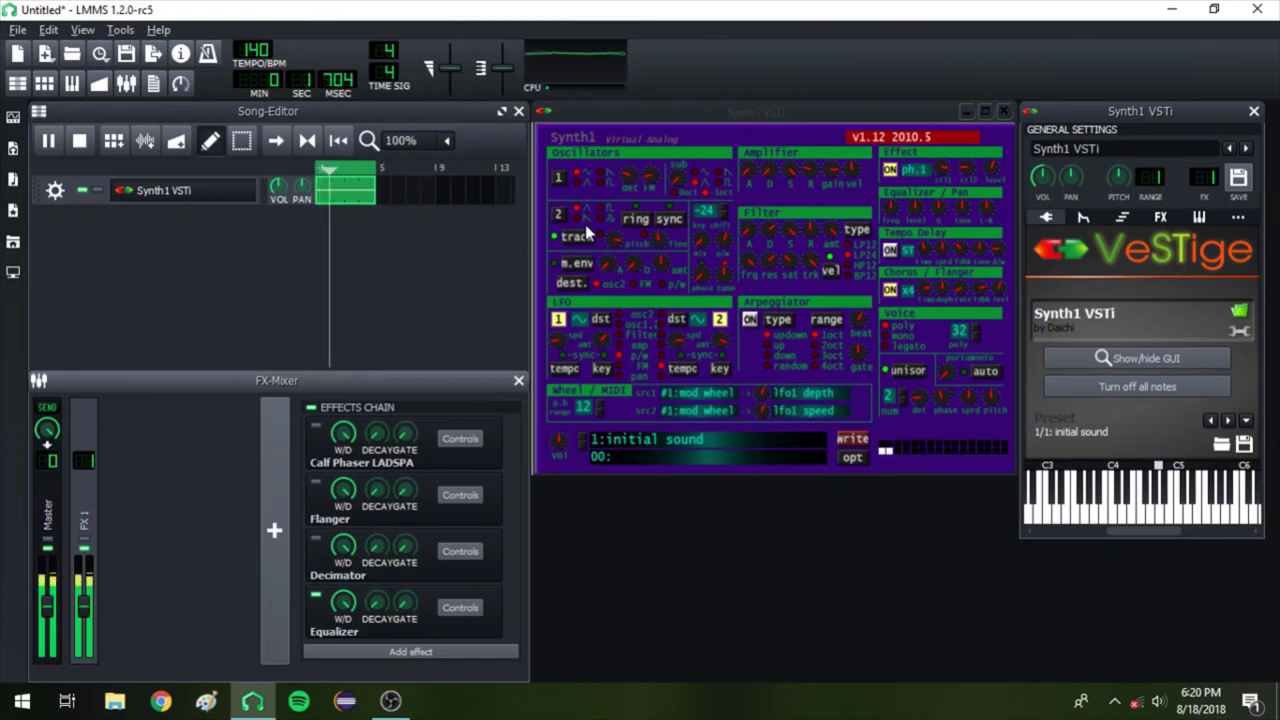
{"action": "left_click", "coordinate": [912, 175]}
{"action": "left_click", "coordinate": [1000, 190]}
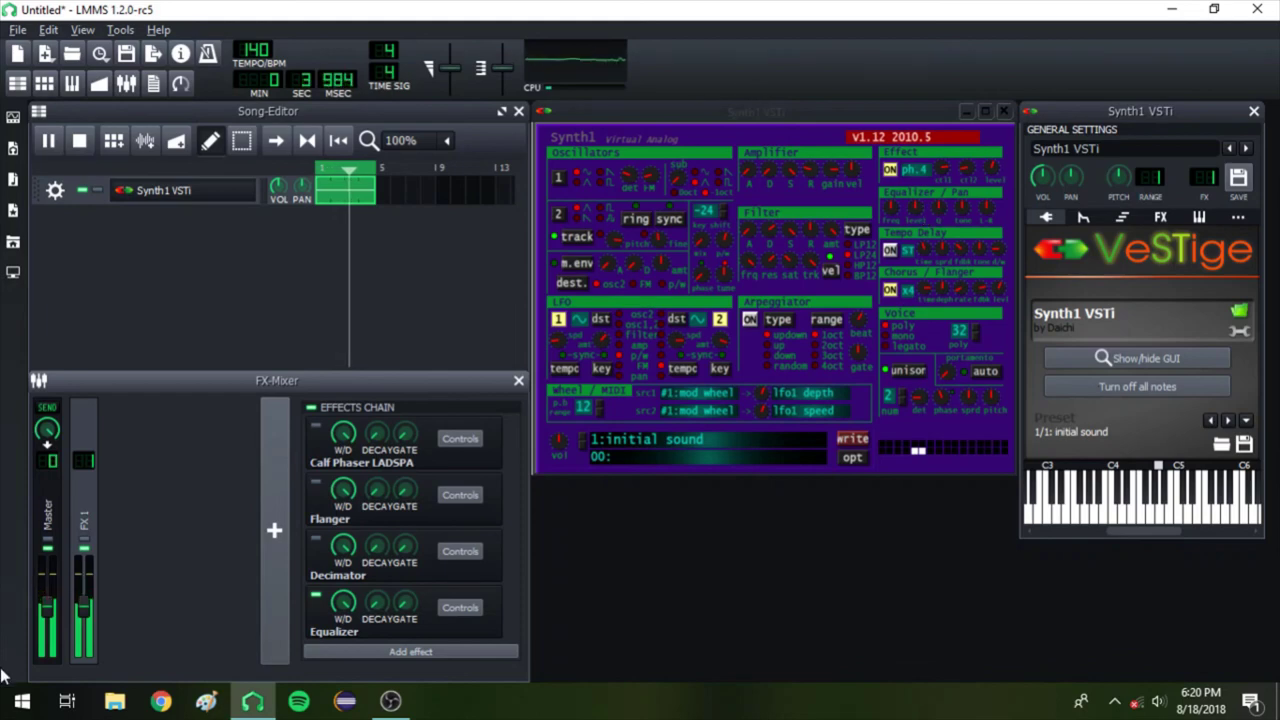
Open the Equalizer on FX 1 and enable its low-pass band 8 with a 48 dB slope
{"action": "left_click", "coordinate": [50, 523]}
{"action": "left_click", "coordinate": [84, 521]}
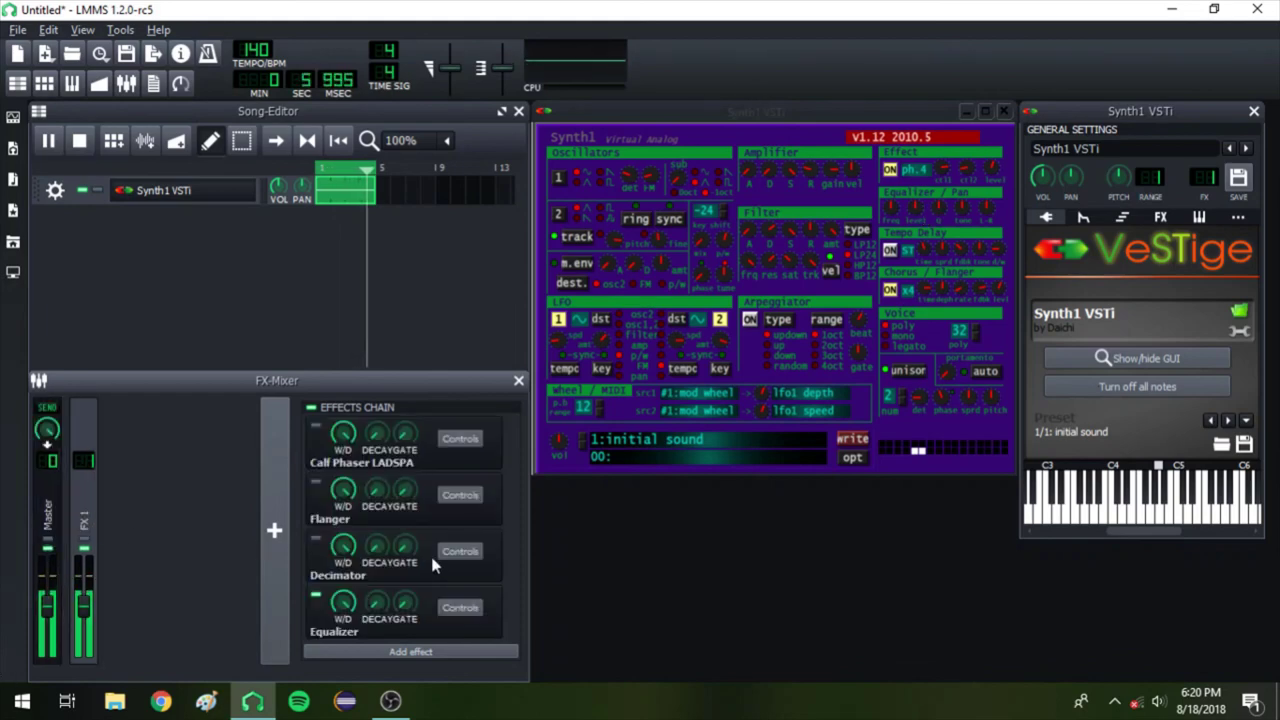
{"action": "left_click", "coordinate": [460, 607]}
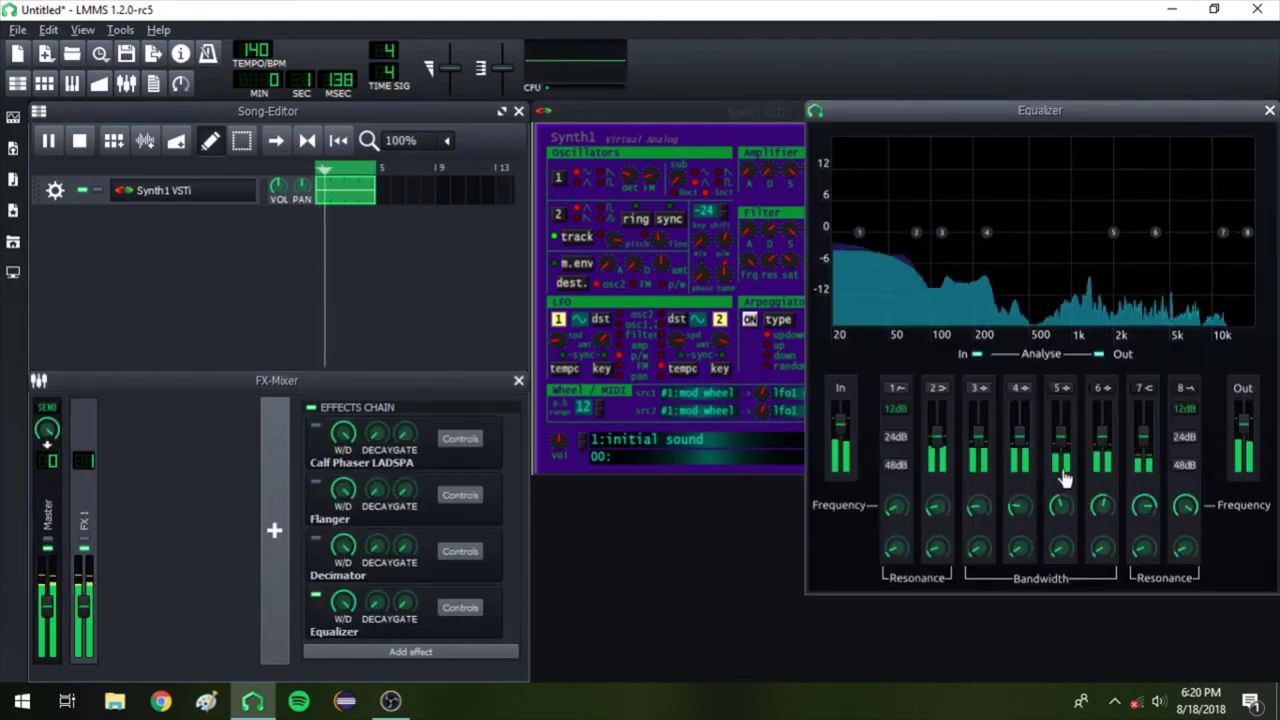
{"action": "left_click", "coordinate": [1184, 465]}
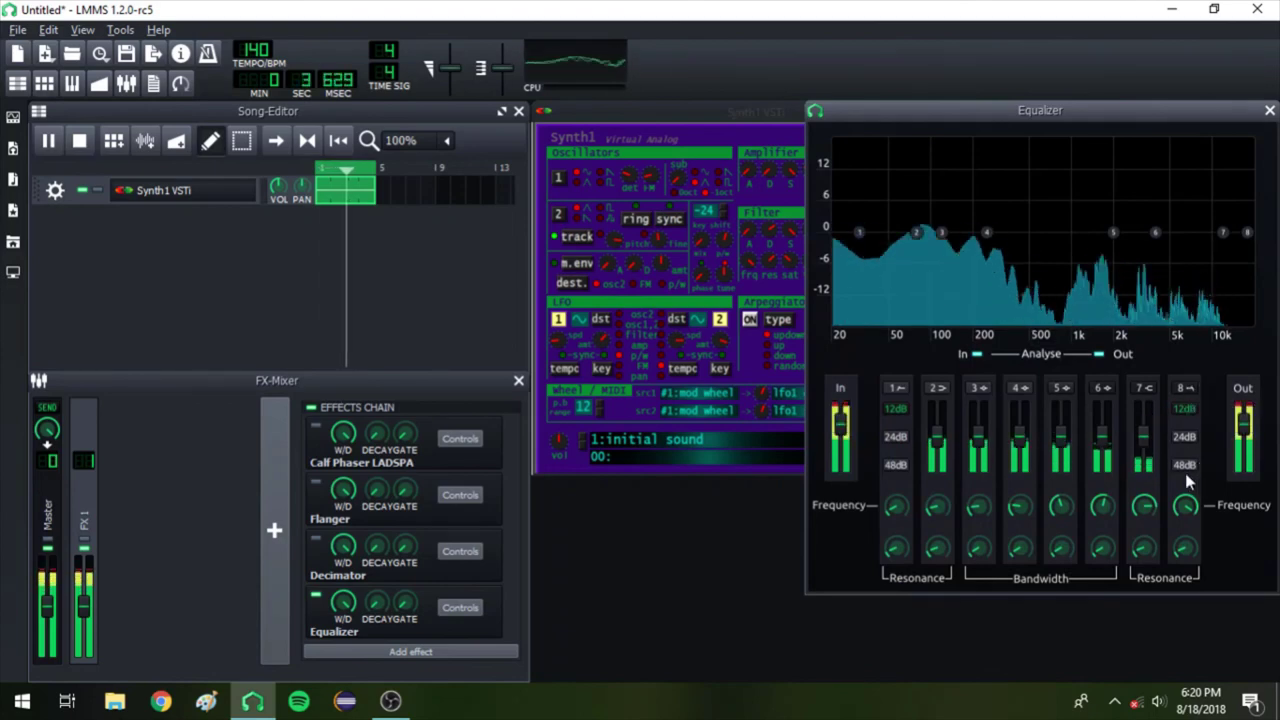
{"action": "left_click", "coordinate": [1185, 388]}
Lower the Equalizer's low-pass cutoff to about 5 kHz, set its slope to 12 dB and close the Equalizer
{"action": "left_click_drag", "start_coordinate": [1239, 240], "coordinate": [1229, 322]}
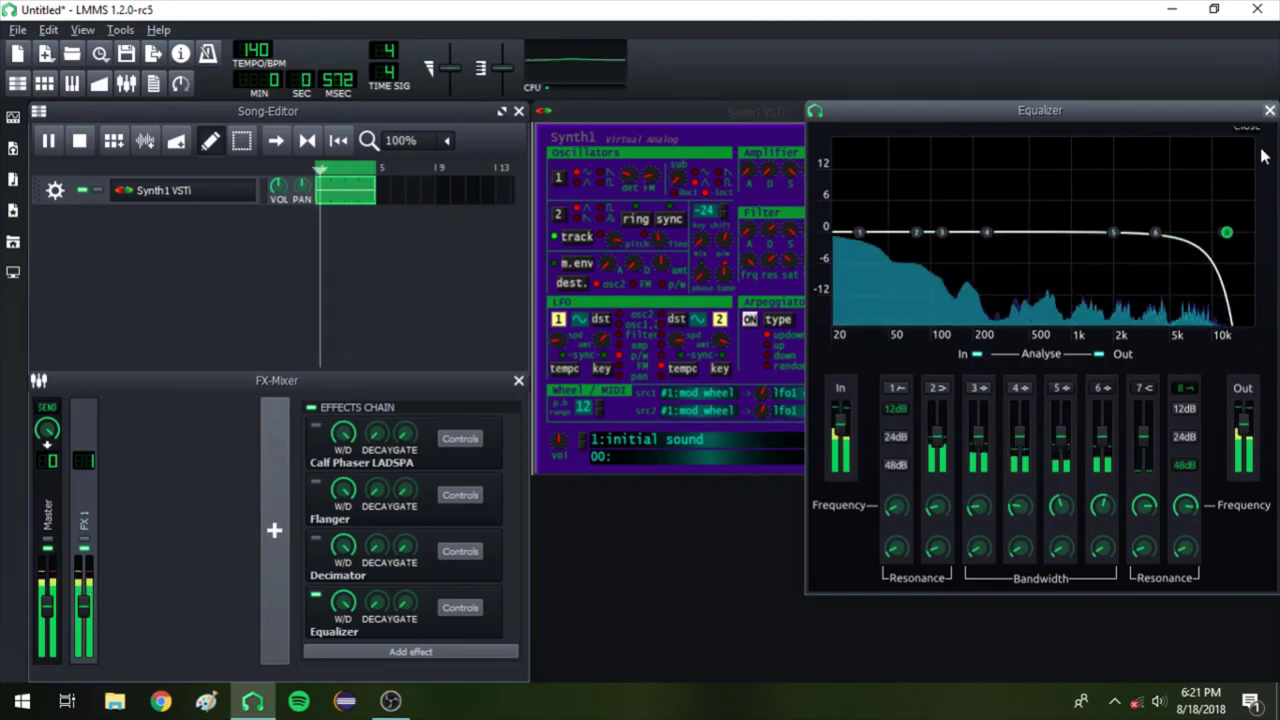
{"action": "mouse_move", "coordinate": [1230, 245]}
{"action": "left_click_drag", "start_coordinate": [1228, 240], "coordinate": [1211, 299]}
{"action": "mouse_move", "coordinate": [1210, 238]}
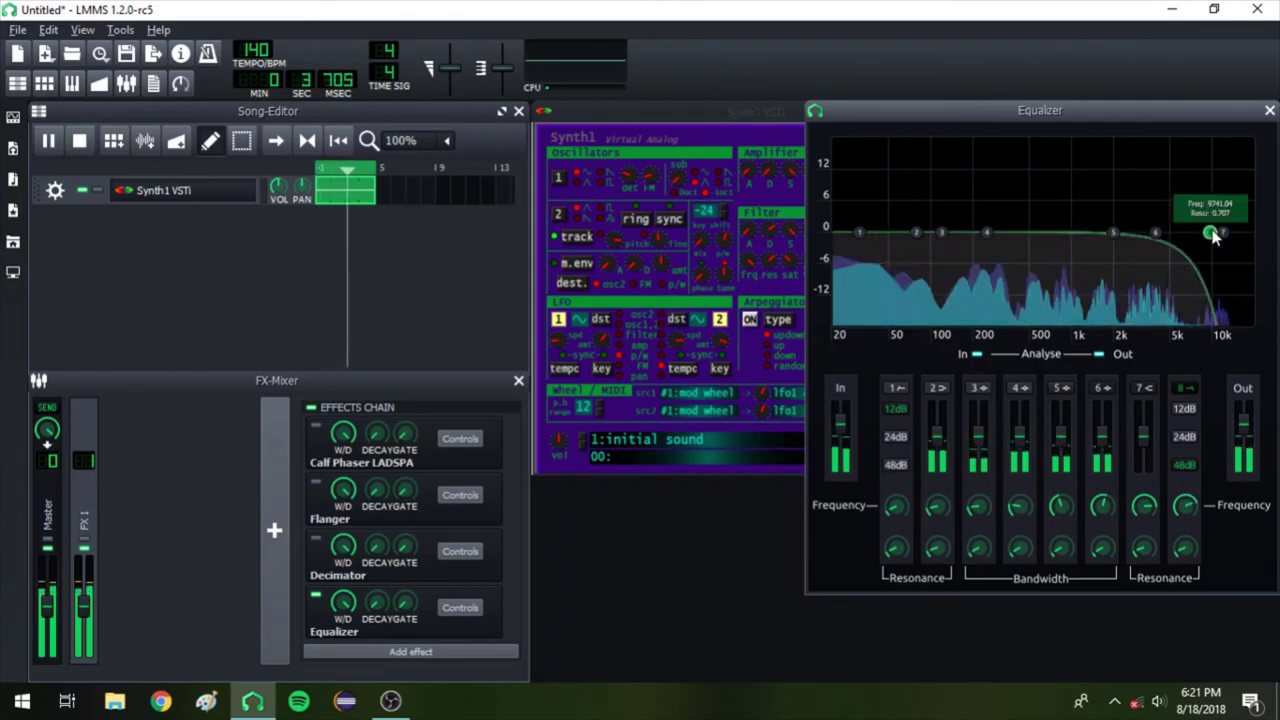
{"action": "mouse_move", "coordinate": [1210, 238]}
{"action": "left_mouse_down"}
{"action": "mouse_move", "coordinate": [1237, 252]}
{"action": "mouse_move", "coordinate": [1214, 242]}
{"action": "left_mouse_up"}
{"action": "left_click", "coordinate": [1182, 437]}
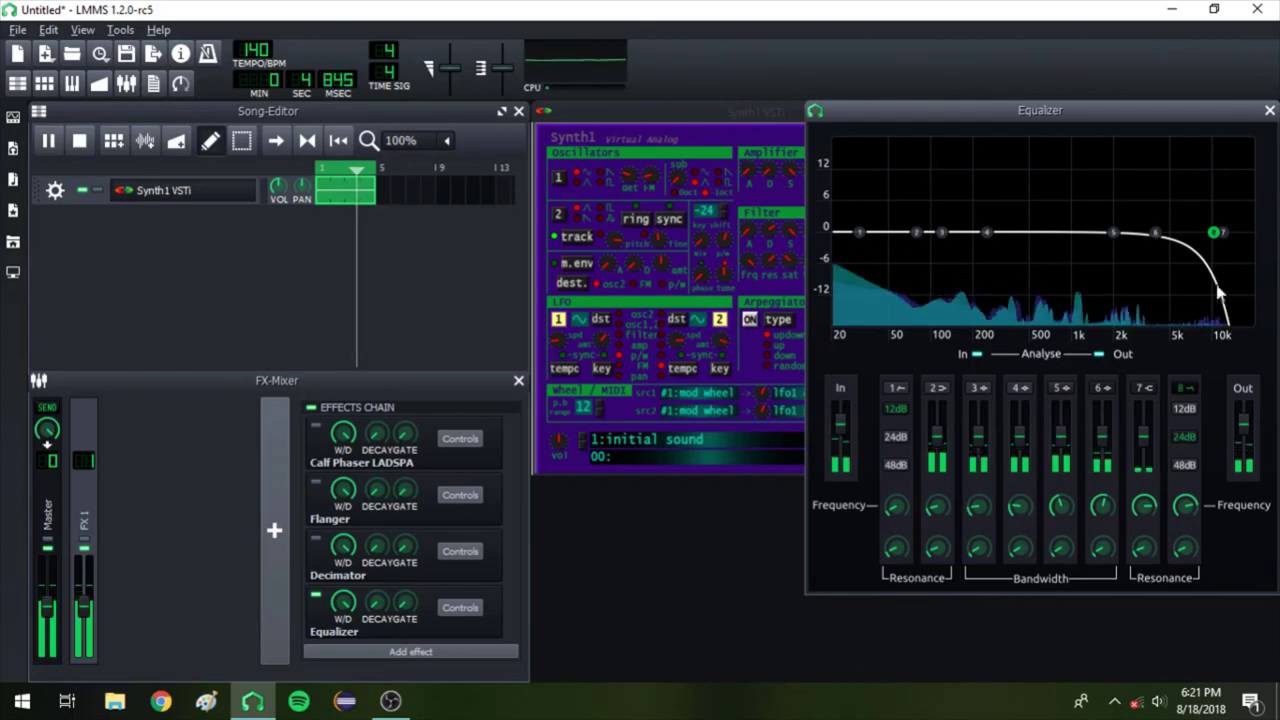
{"action": "left_click_drag", "start_coordinate": [1220, 240], "coordinate": [1177, 233]}
{"action": "left_click", "coordinate": [1184, 408]}
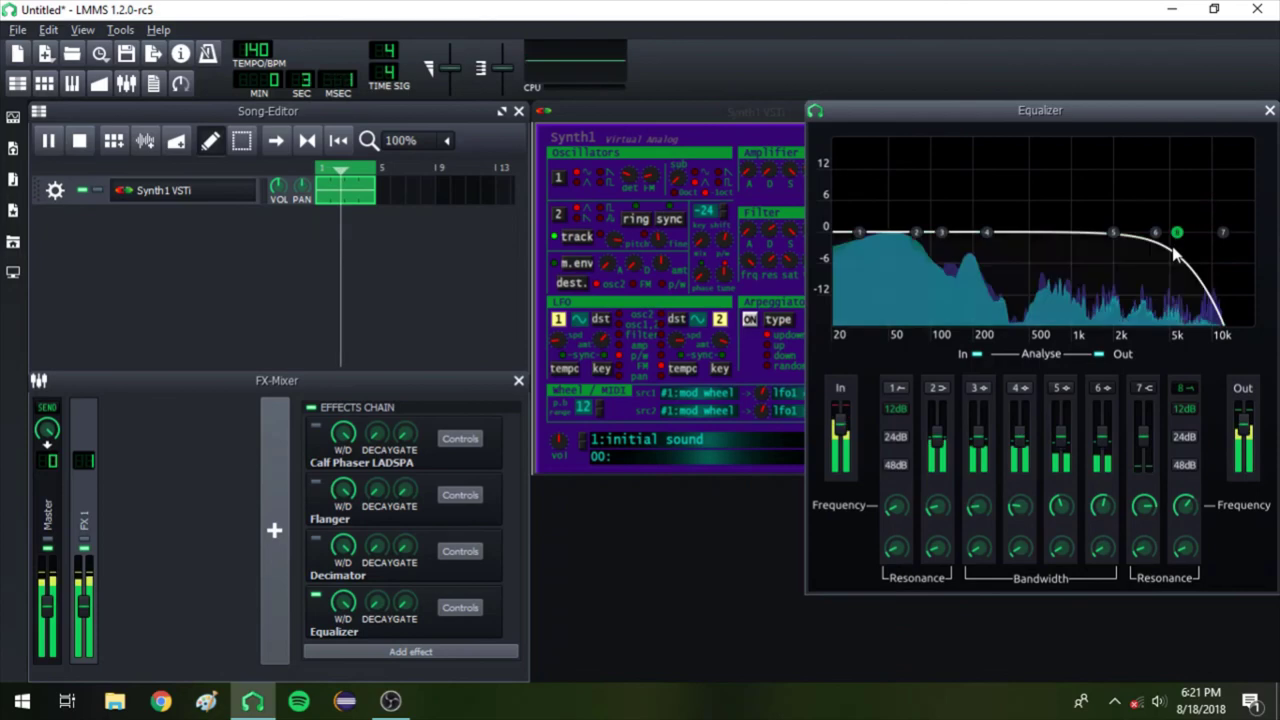
{"action": "left_click", "coordinate": [1270, 110]}
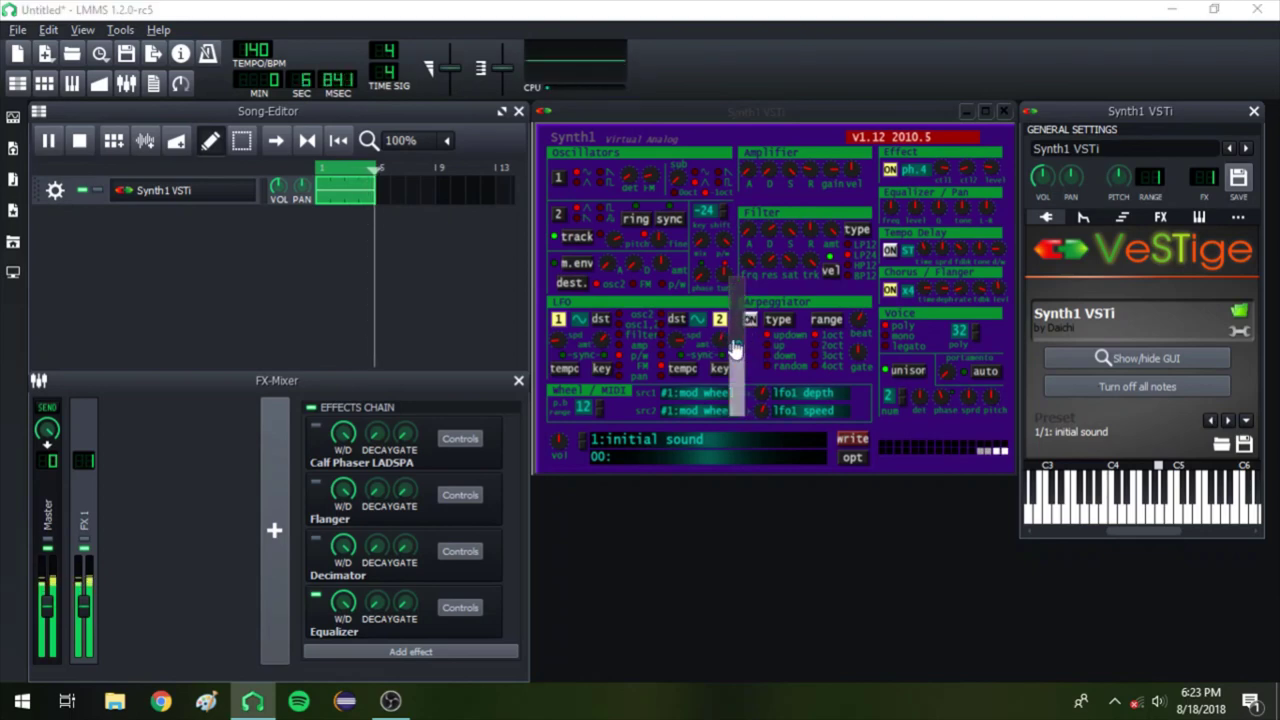
Change LFO 2's waveform to triangle and adjust its amount and speed
{"action": "left_click", "coordinate": [700, 320]}
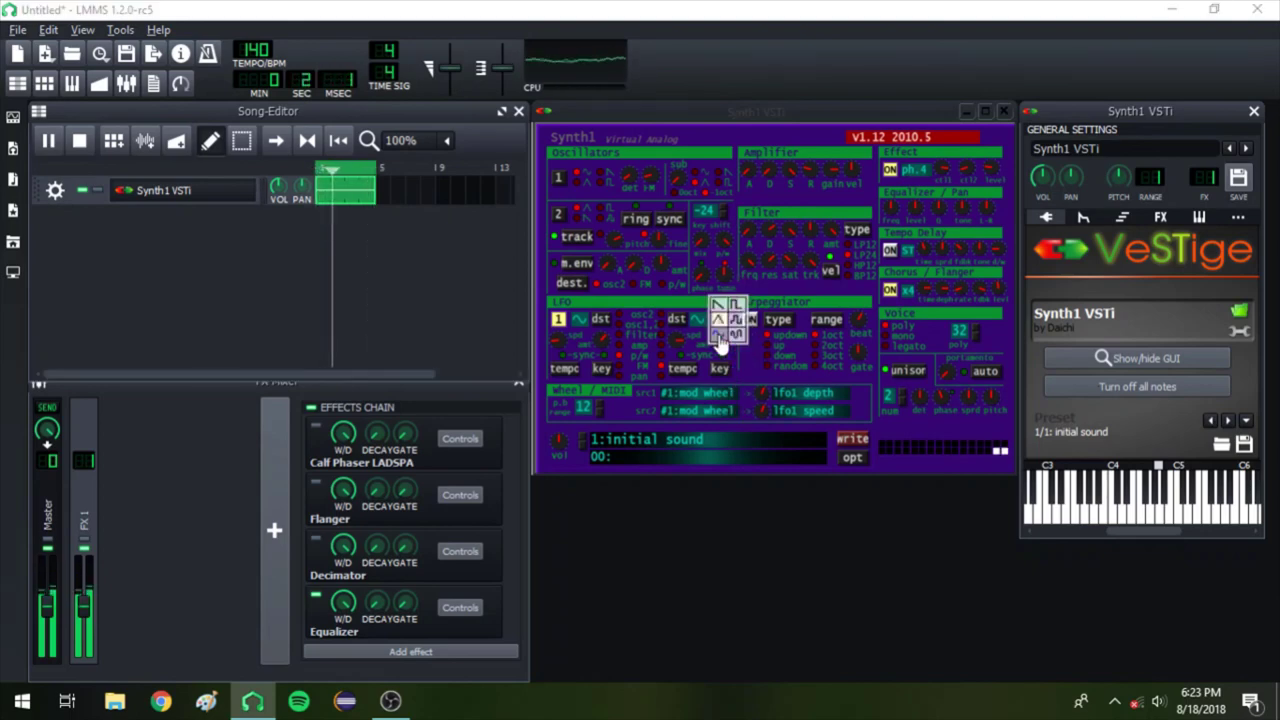
{"action": "left_click", "coordinate": [724, 325]}
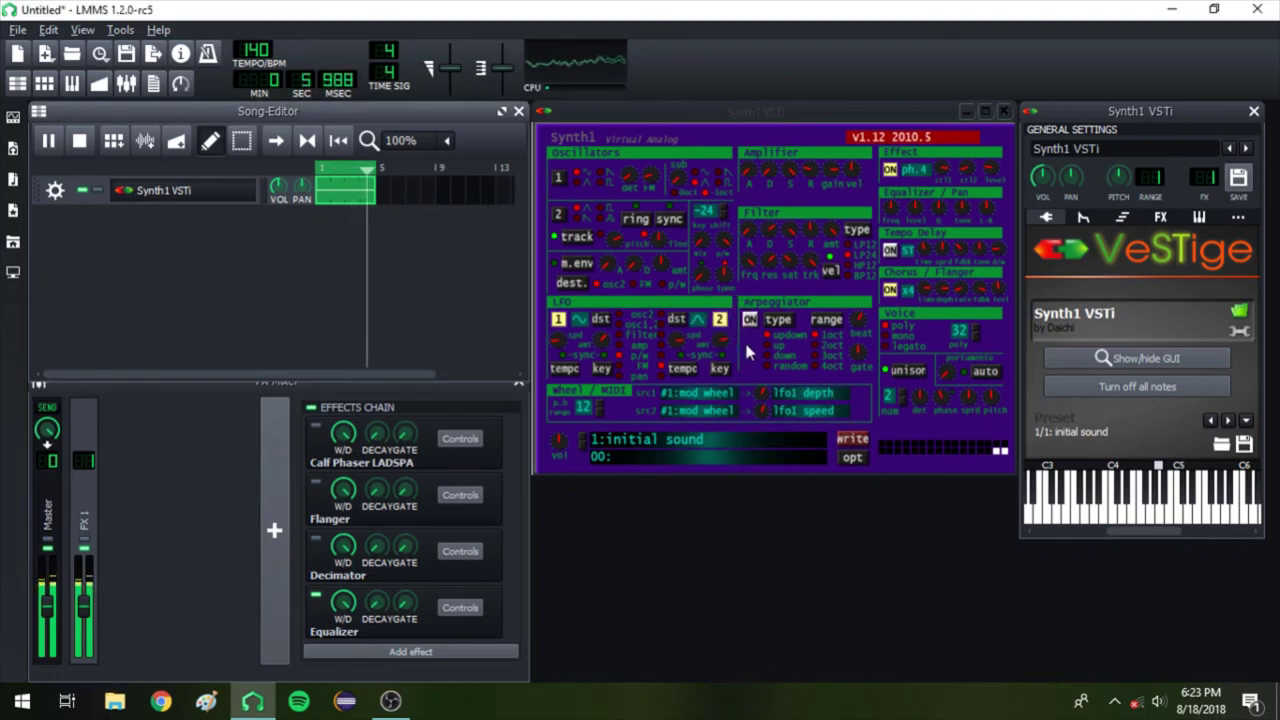
{"action": "left_click", "coordinate": [718, 340]}
{"action": "left_click", "coordinate": [751, 331]}
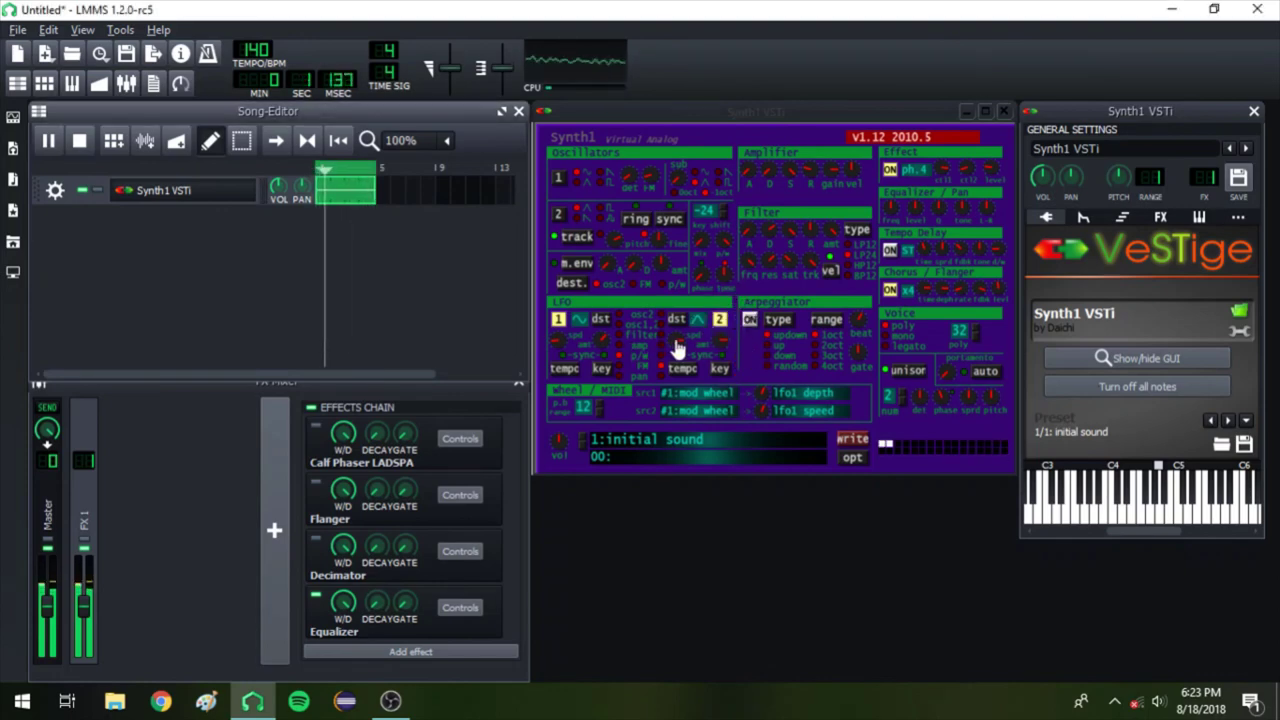
{"action": "left_click_drag", "start_coordinate": [674, 349], "coordinate": [745, 370]}
Adjust LFO 1's speed and amount, and set the effect type to deci
{"action": "left_click_drag", "start_coordinate": [574, 342], "coordinate": [606, 350]}
{"action": "left_click_drag", "start_coordinate": [612, 345], "coordinate": [560, 350]}
{"action": "left_click_drag", "start_coordinate": [564, 352], "coordinate": [740, 380]}
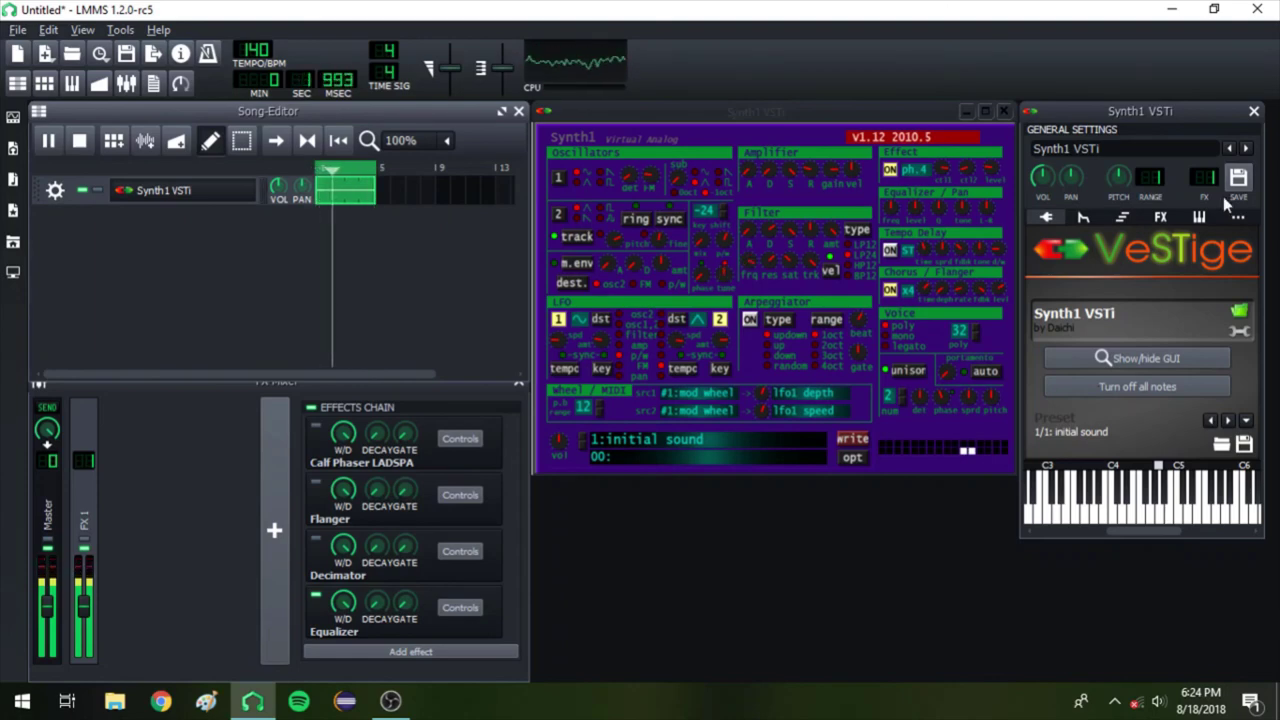
{"action": "left_click", "coordinate": [913, 172]}
{"action": "left_click", "coordinate": [952, 186]}
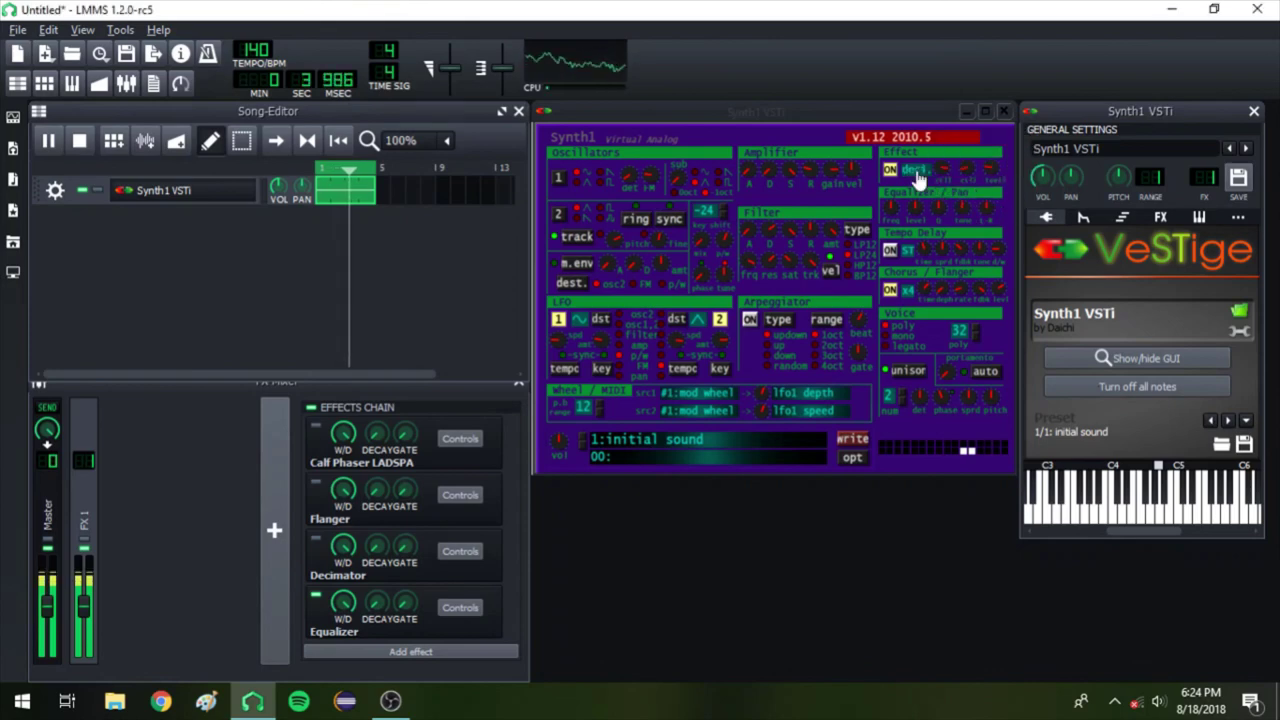